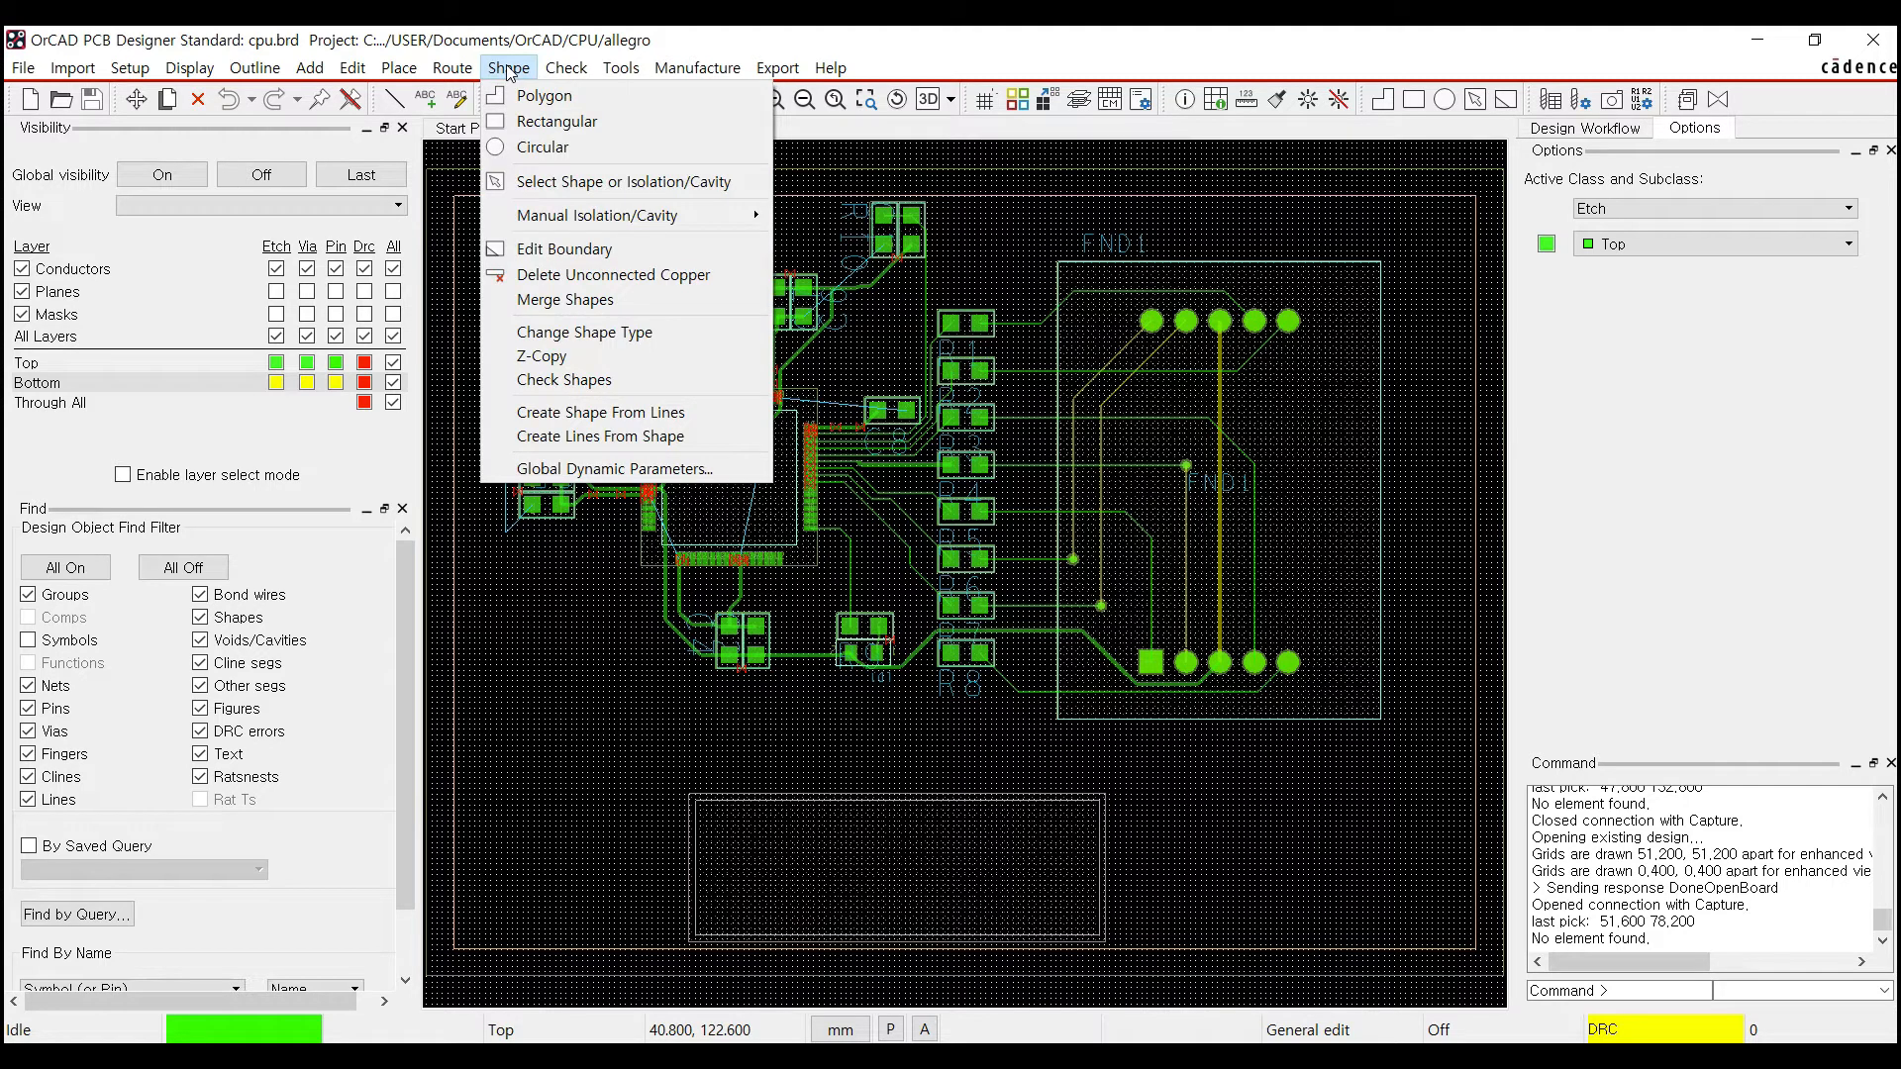
# Draw a rectangular dynamic copper shape about 24.2 by 24.2 mm on Top, covering U1 and the capacitors above and beside it
pyautogui.click(561, 126)
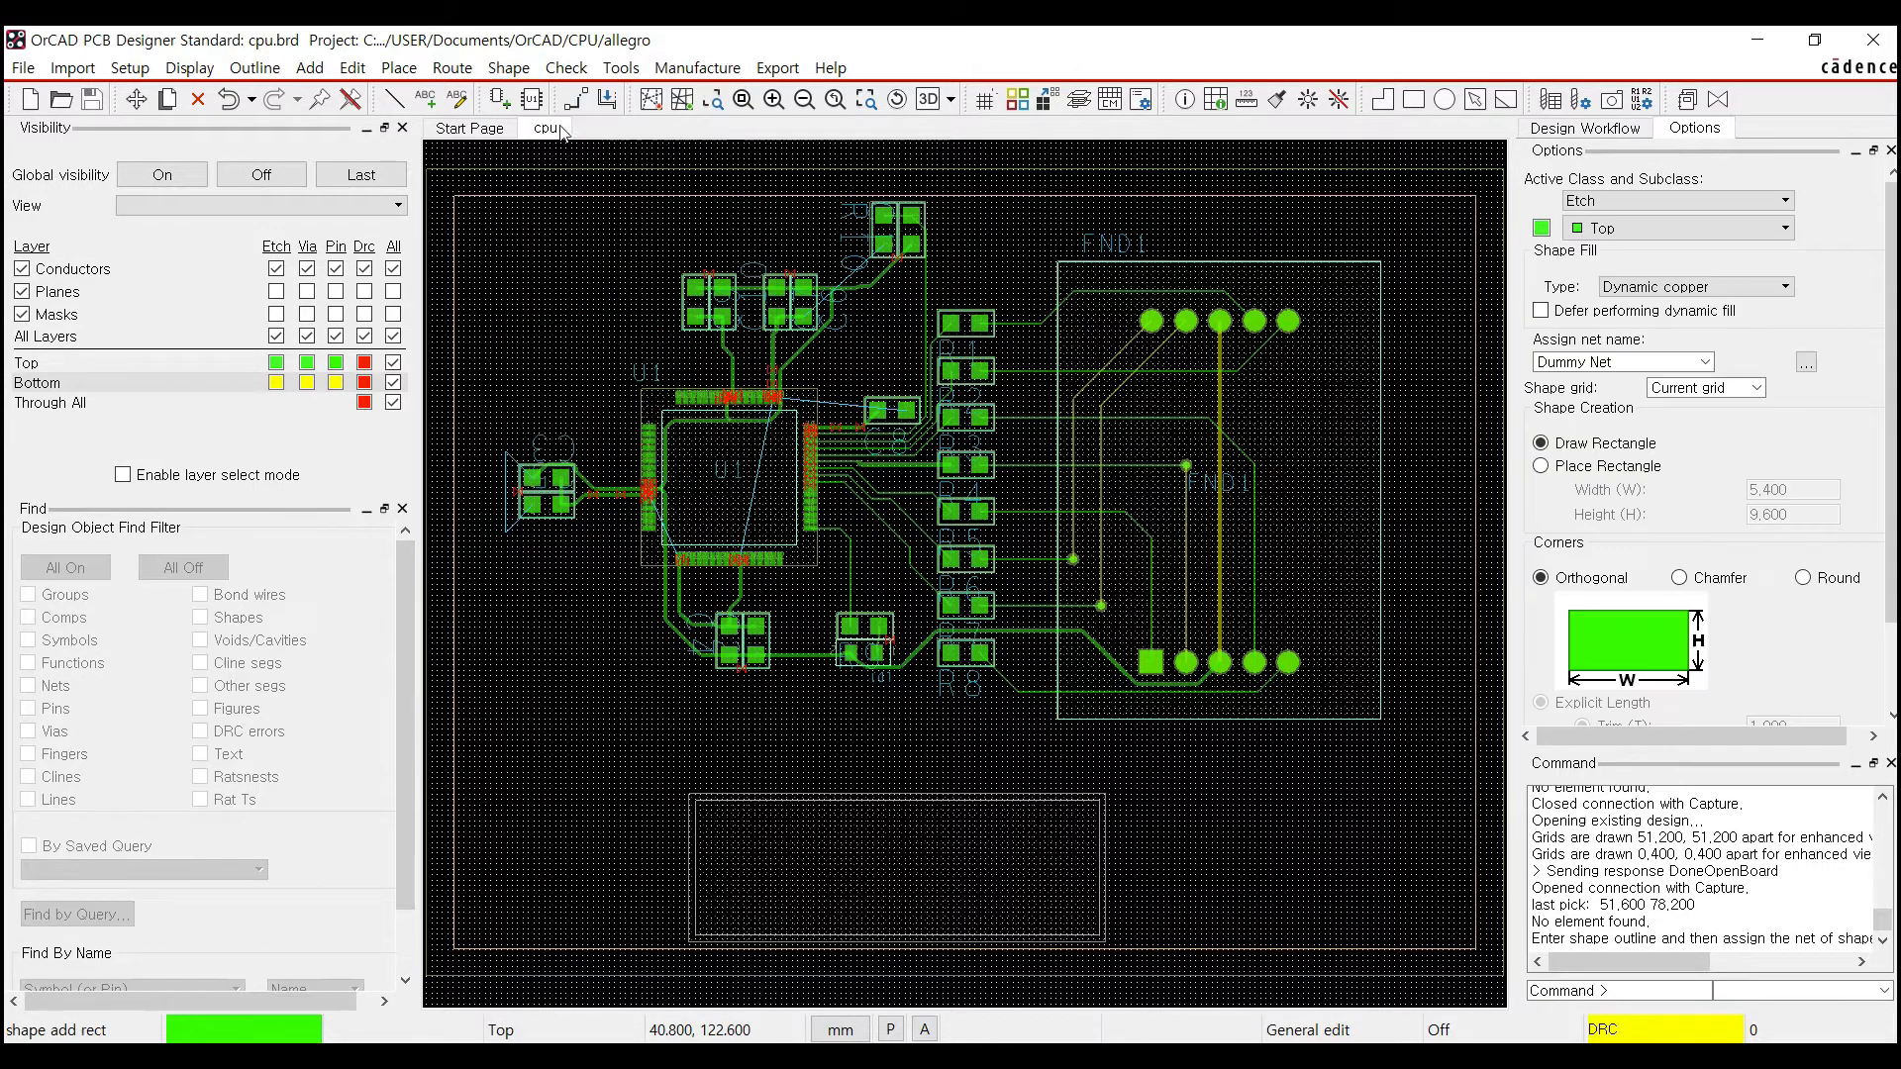
pyautogui.click(515, 237)
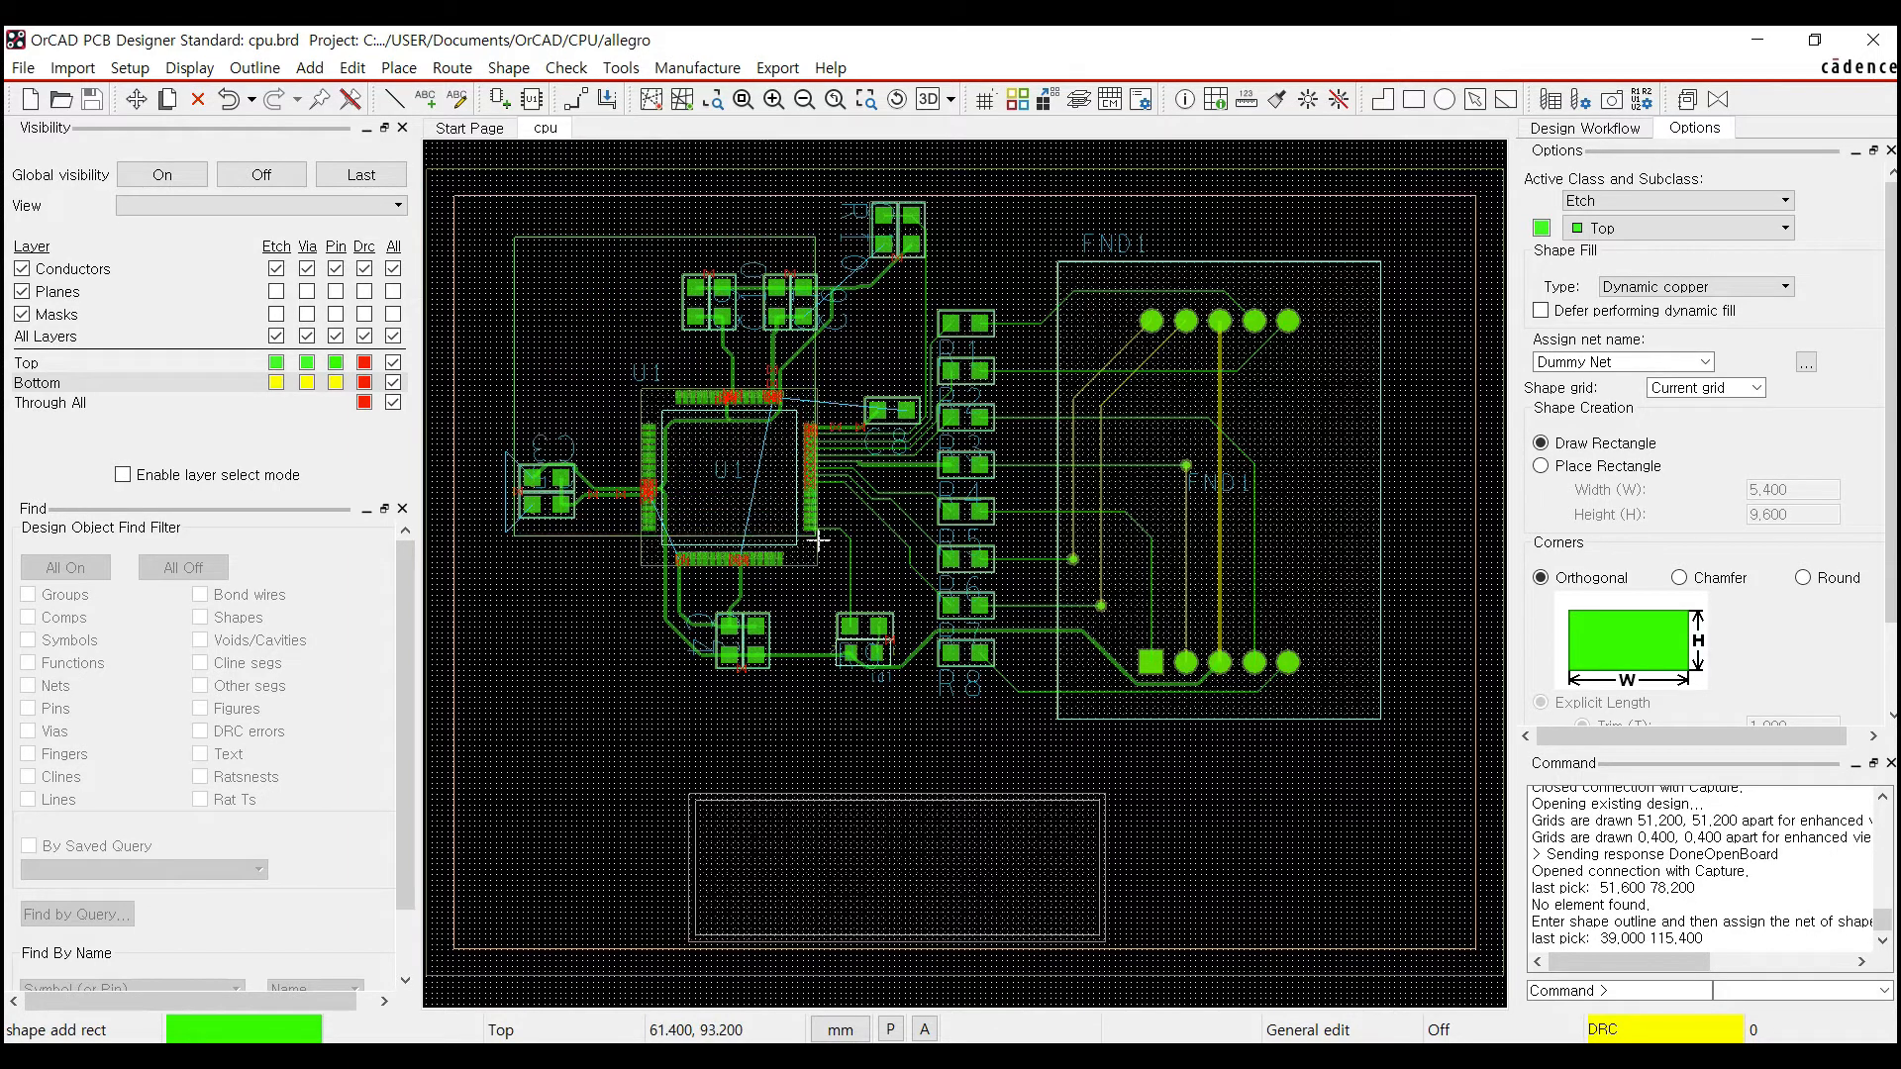
pyautogui.click(842, 564)
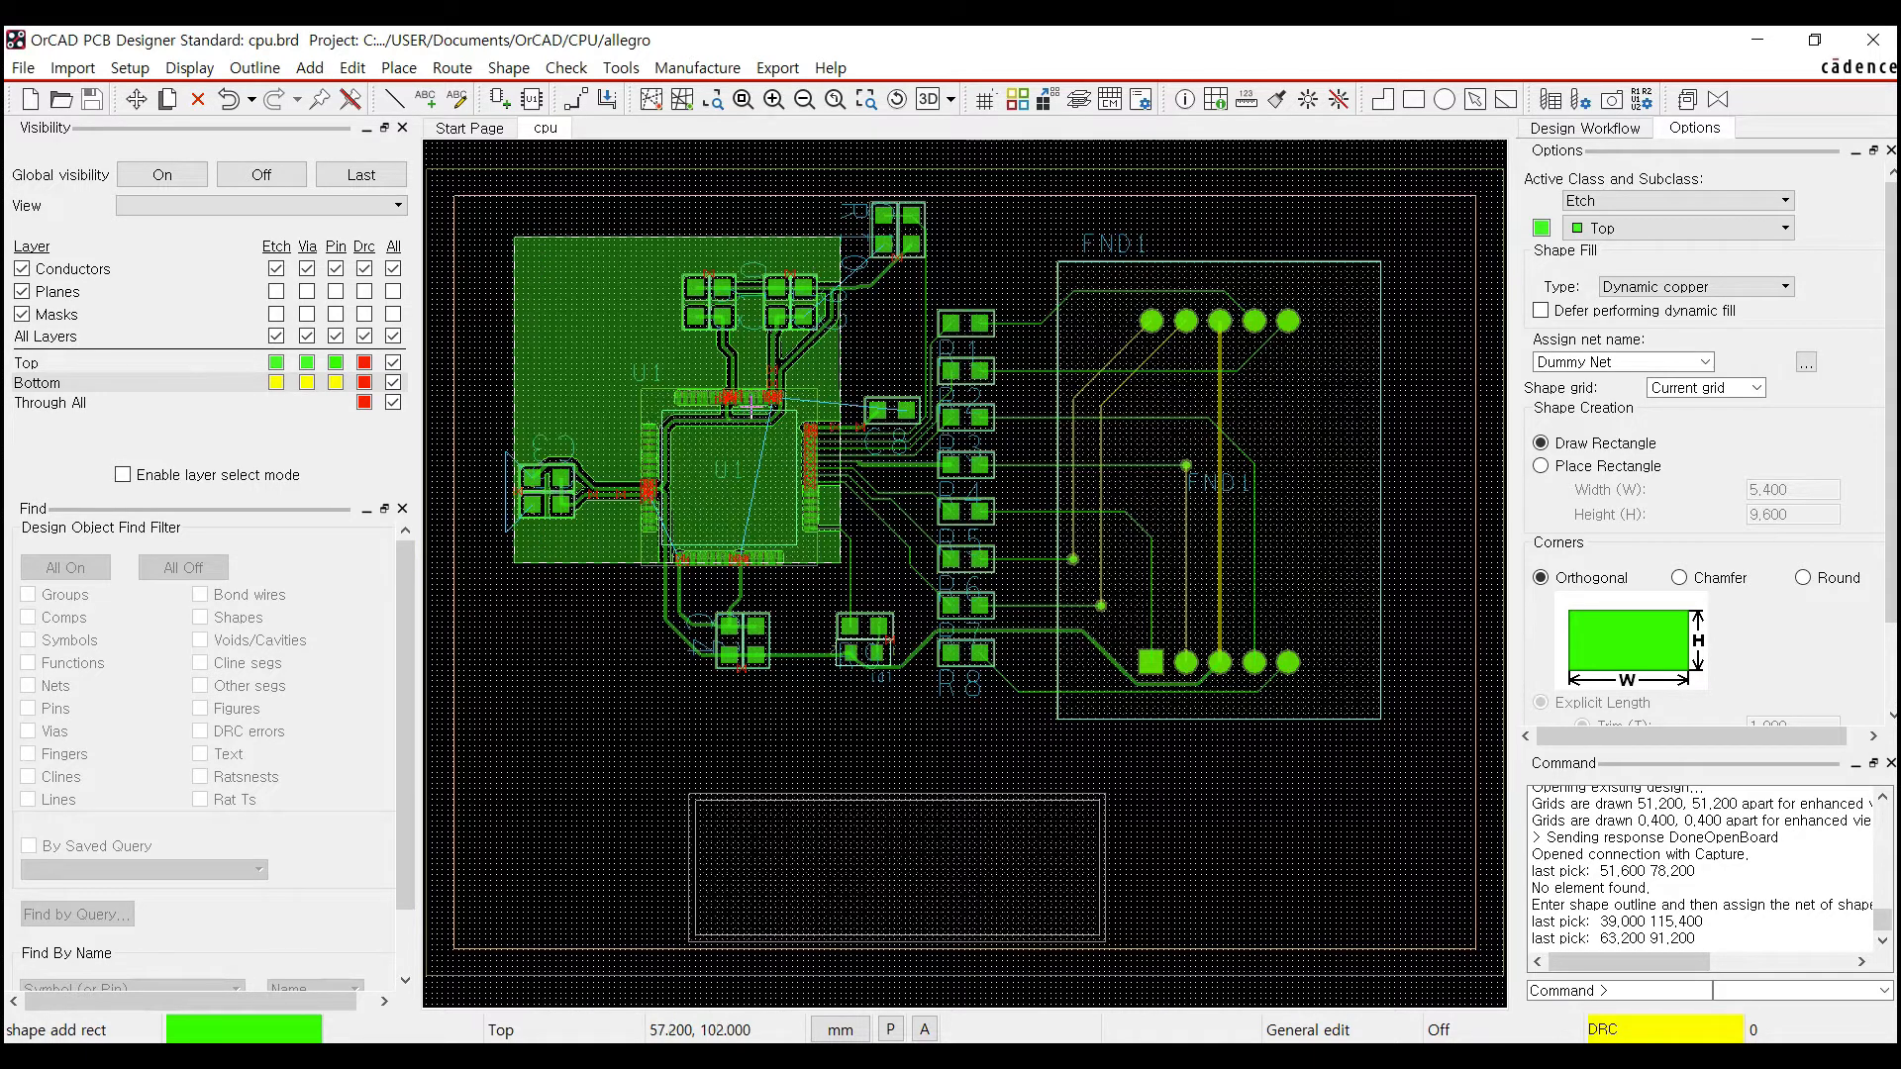
# Draw a circular dynamic copper shape with a radius of about 10 mm on Top, centred near R1 and R2 at about (75.6, 106.6)
pyautogui.click(508, 67)
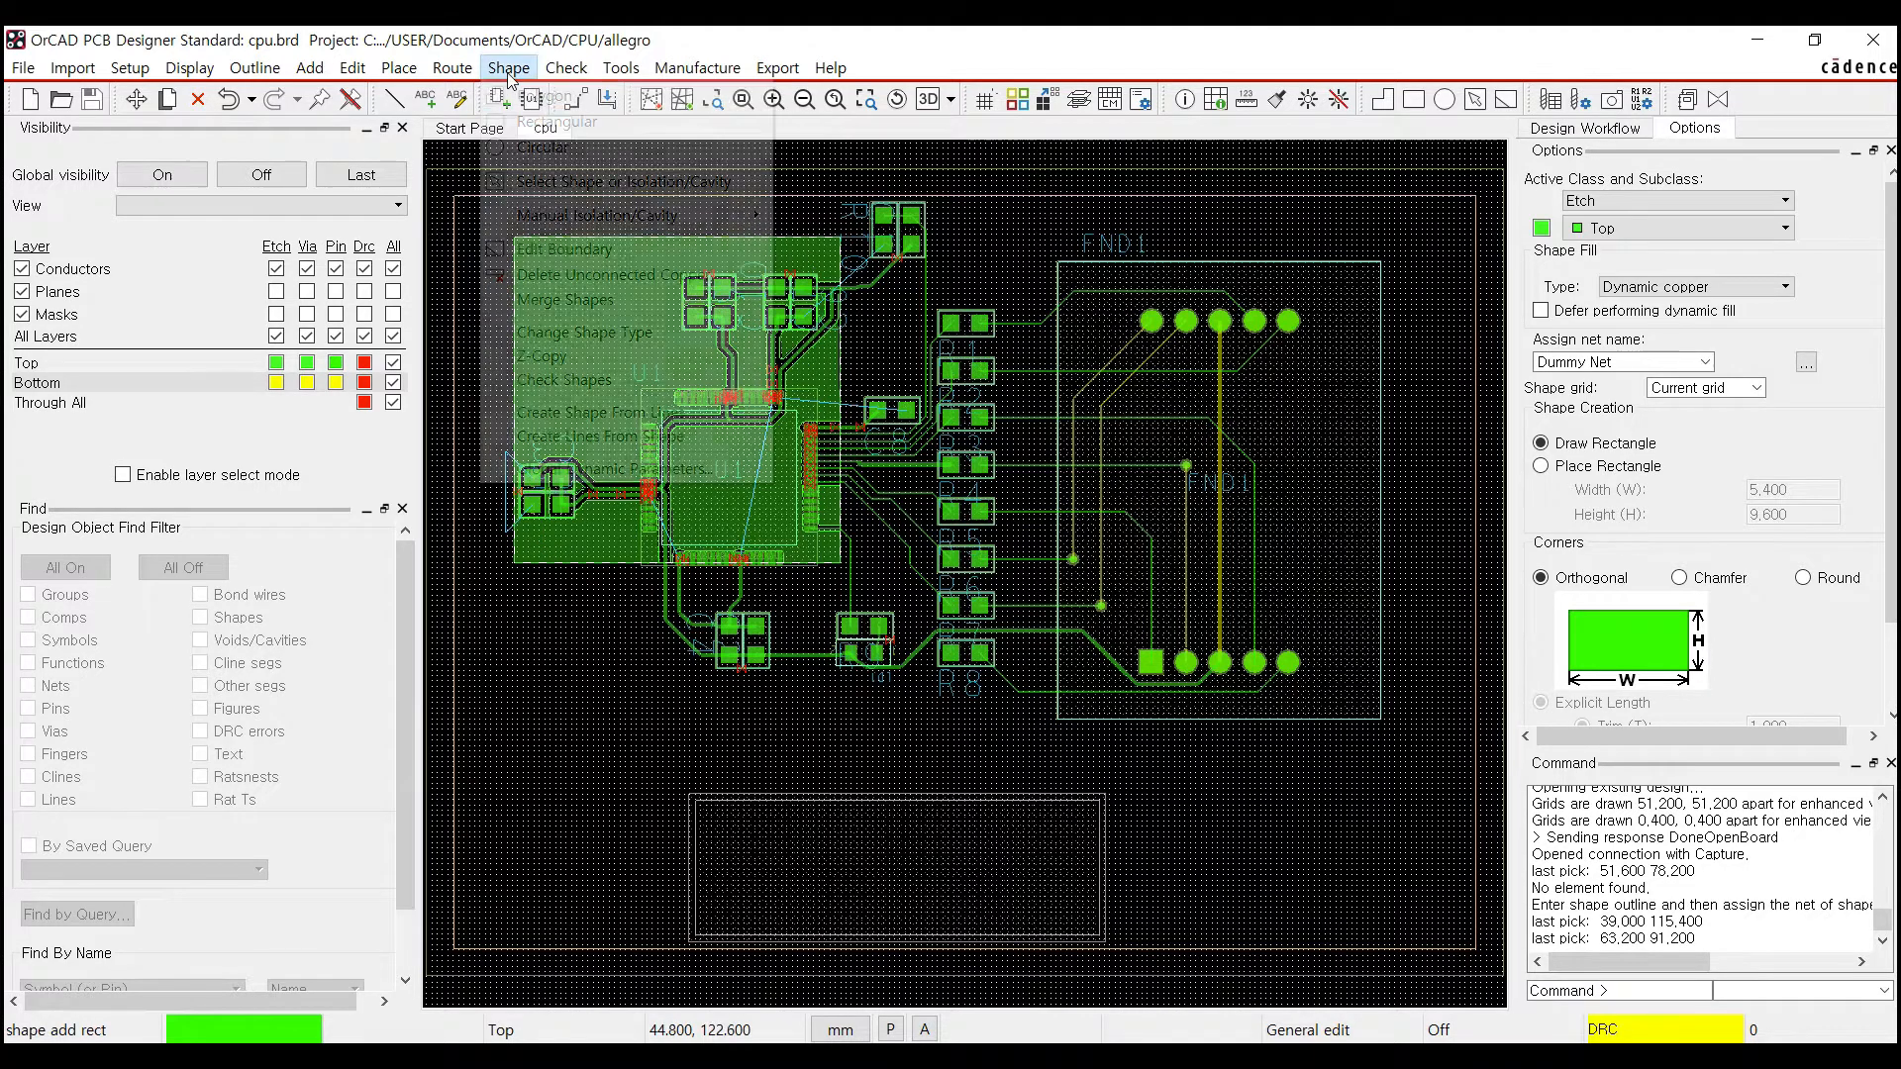
pyautogui.click(553, 145)
pyautogui.click(989, 353)
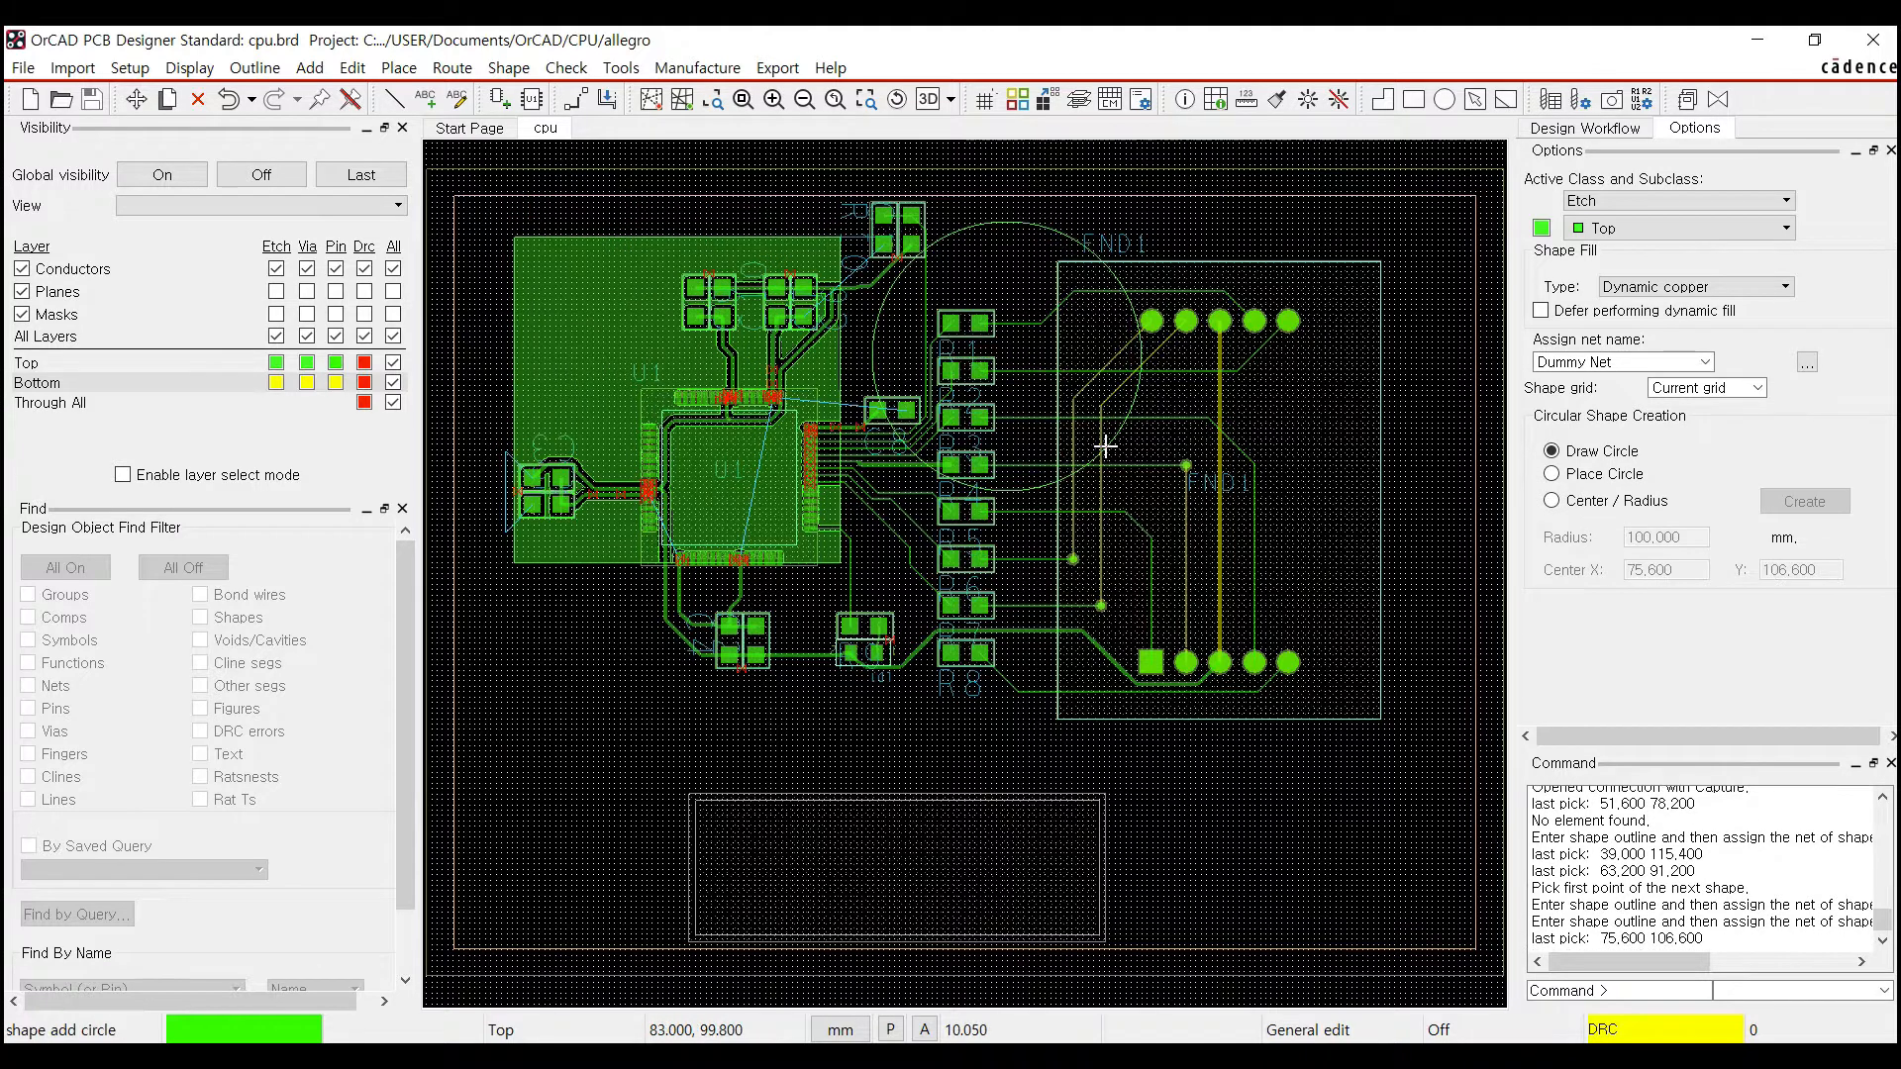
pyautogui.click(1105, 266)
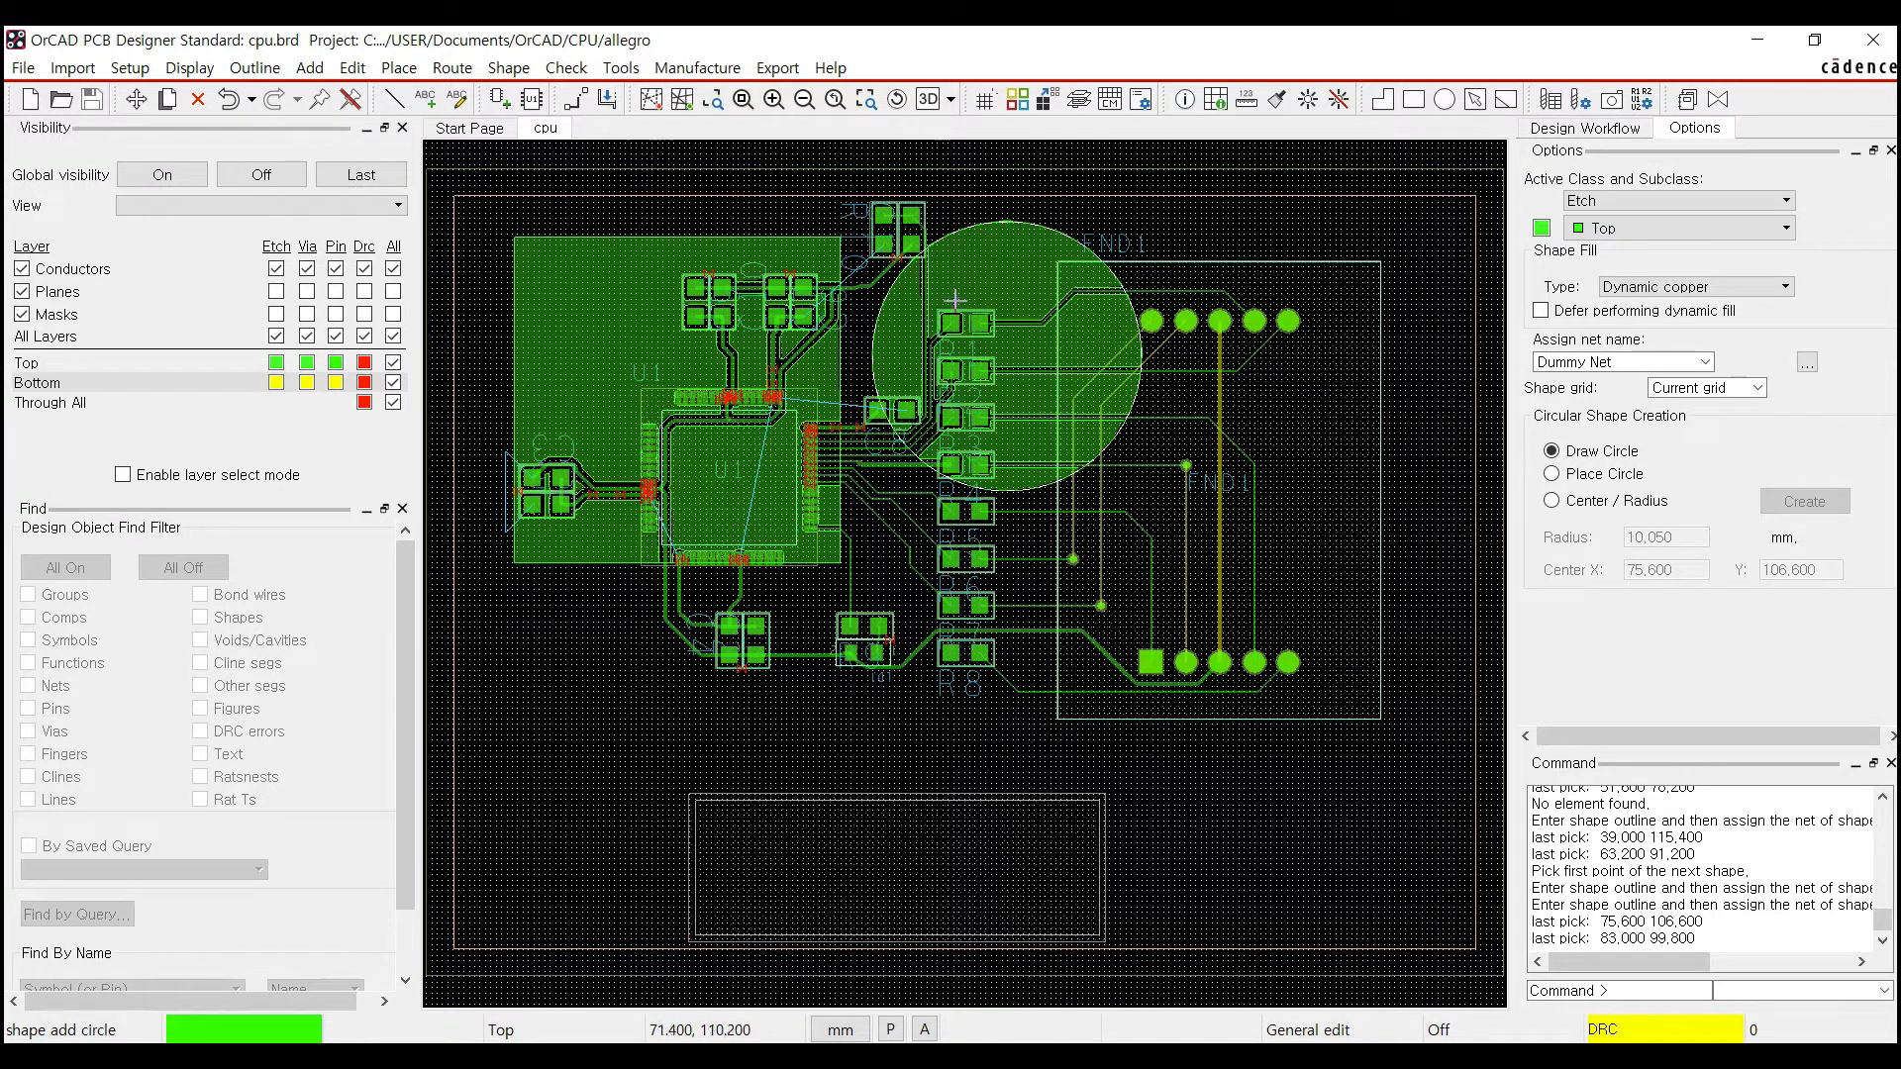
# Draw a closed polygon copper shape about 56 by 28 mm on Top, from the capacitors below U1 across the lower part of FND1
pyautogui.click(507, 68)
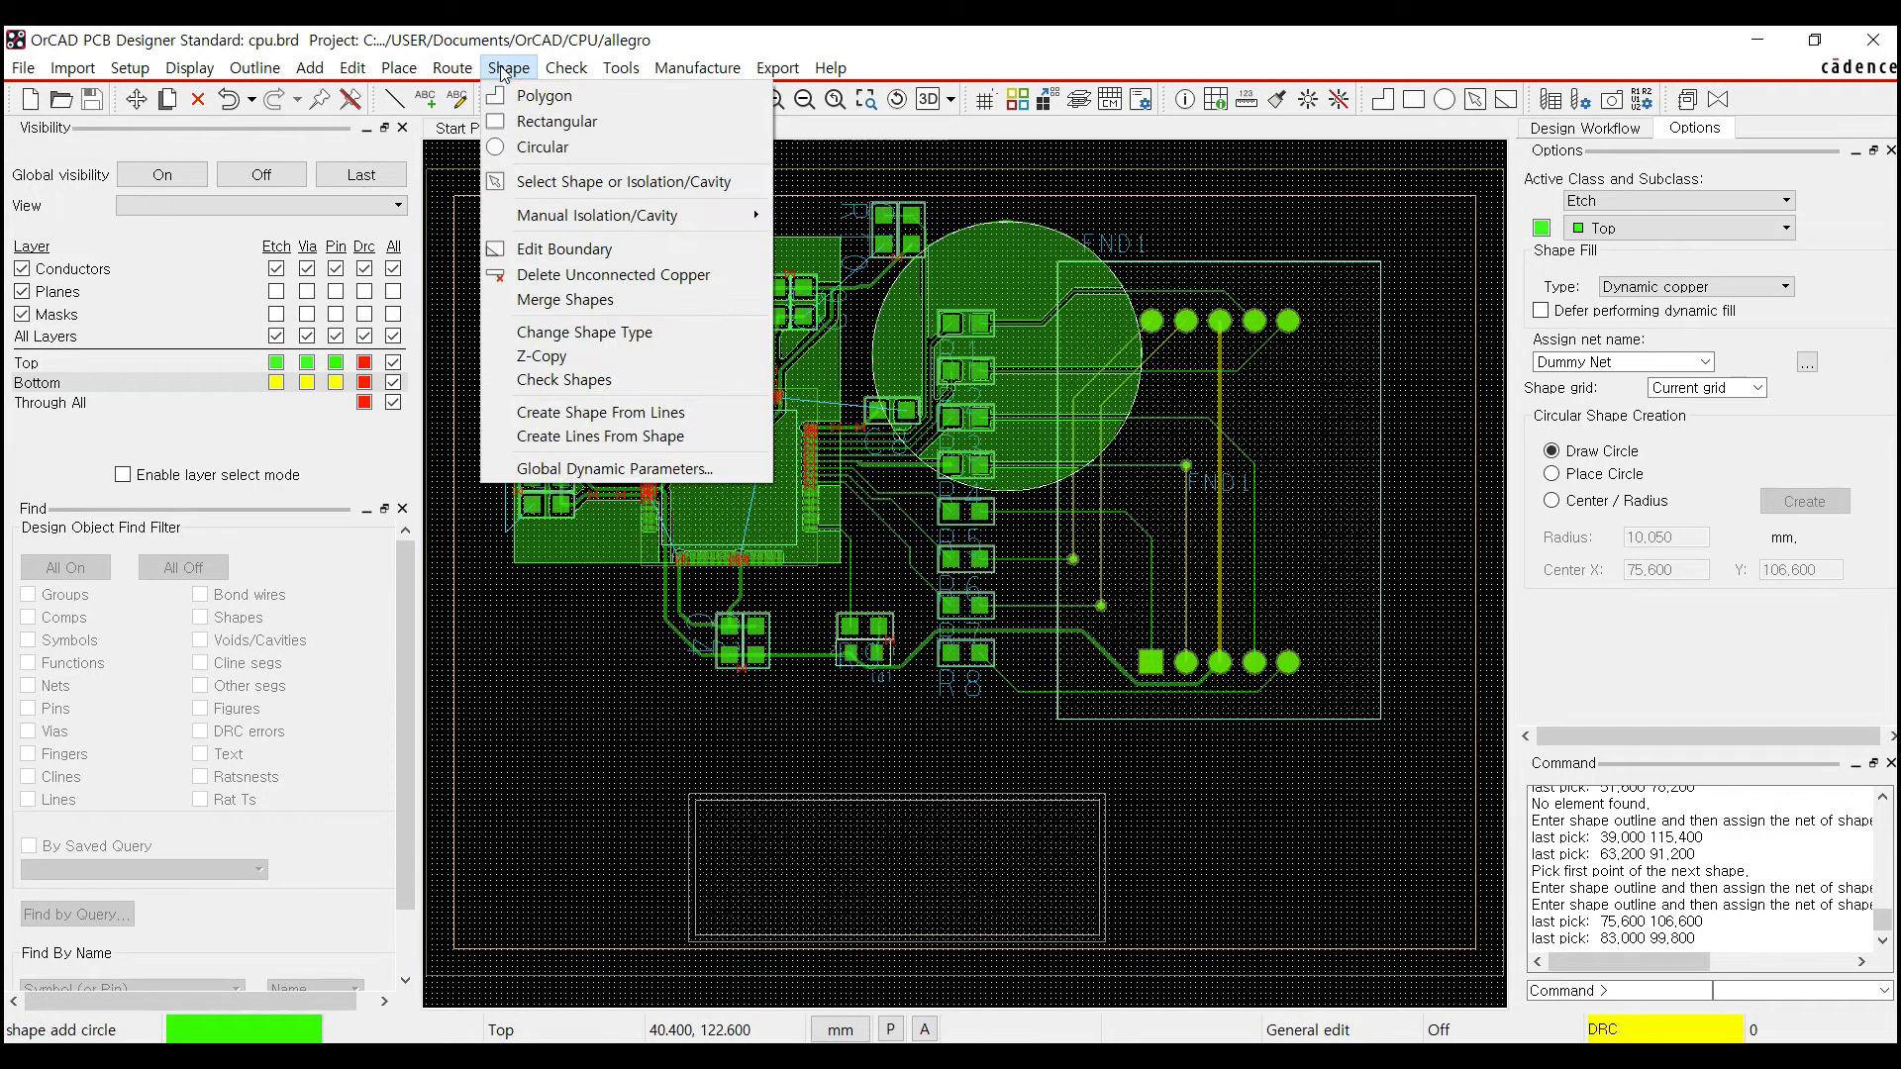
pyautogui.click(547, 95)
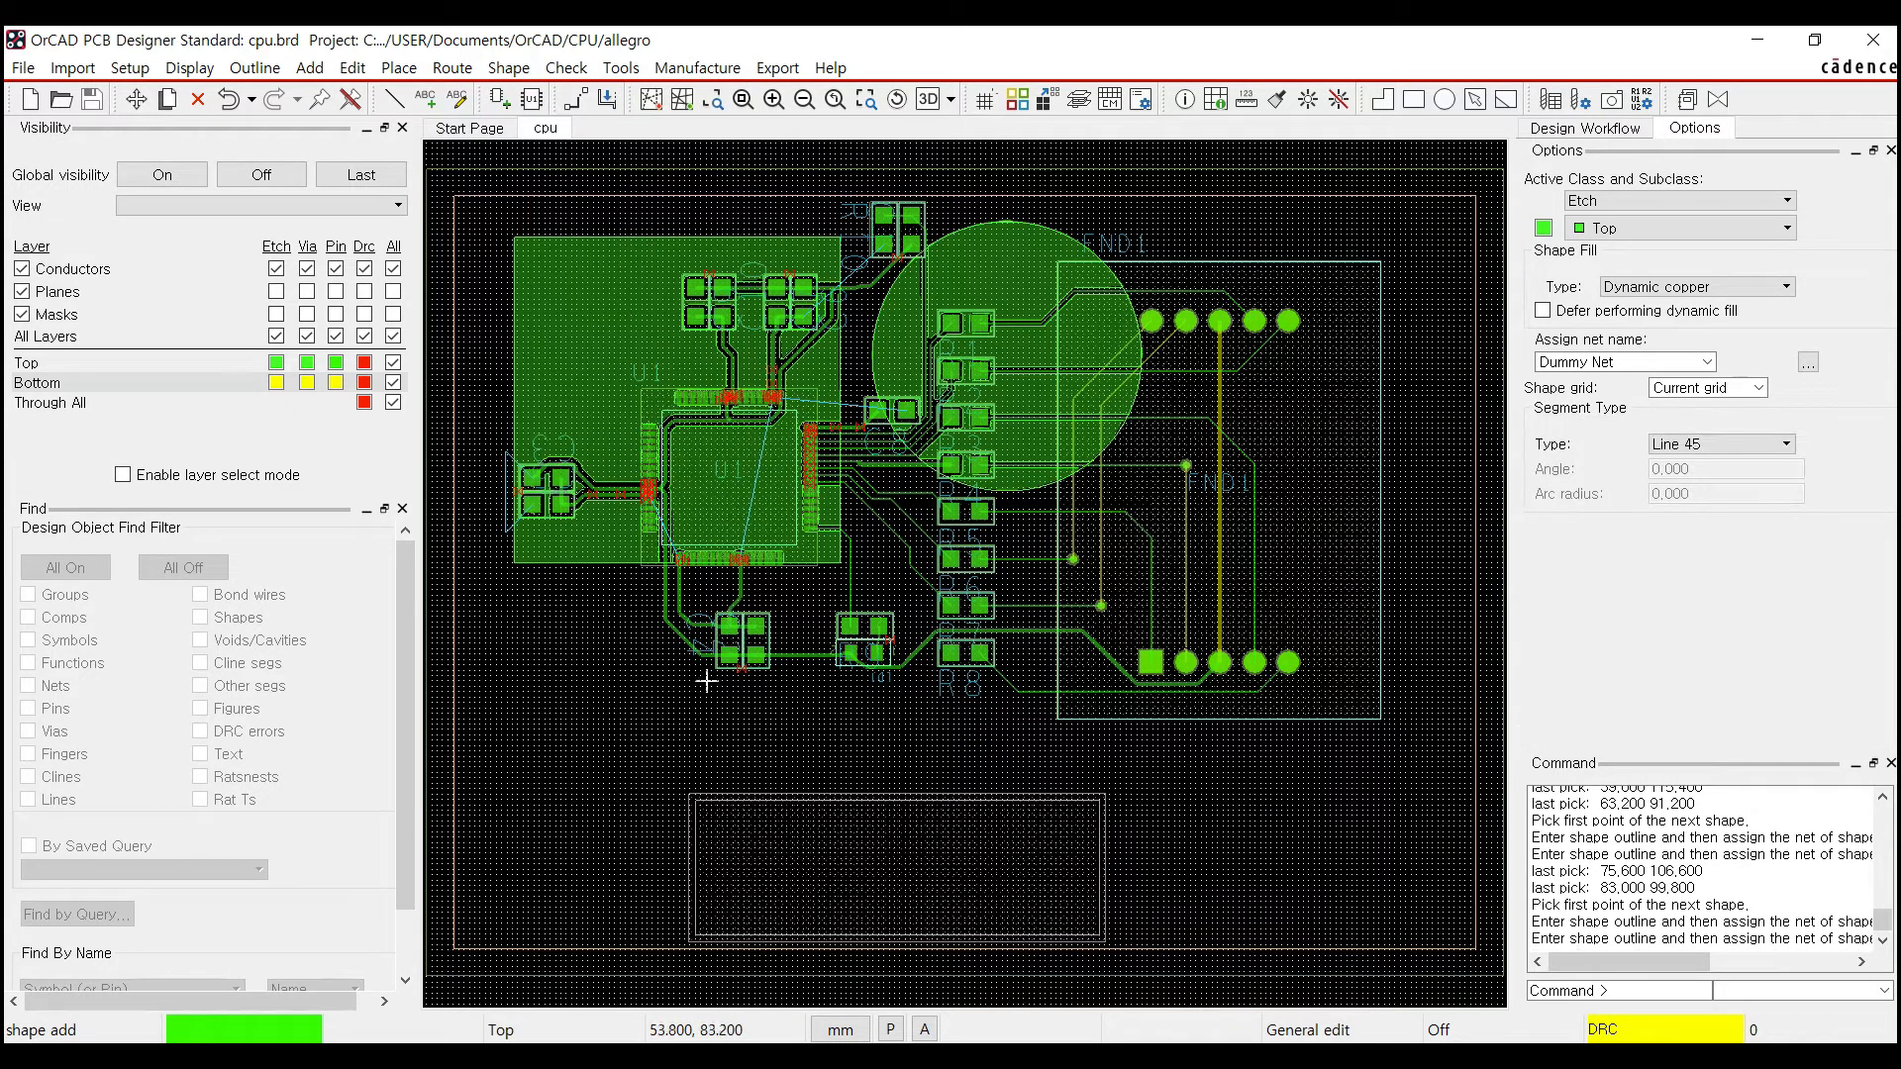
pyautogui.click(670, 728)
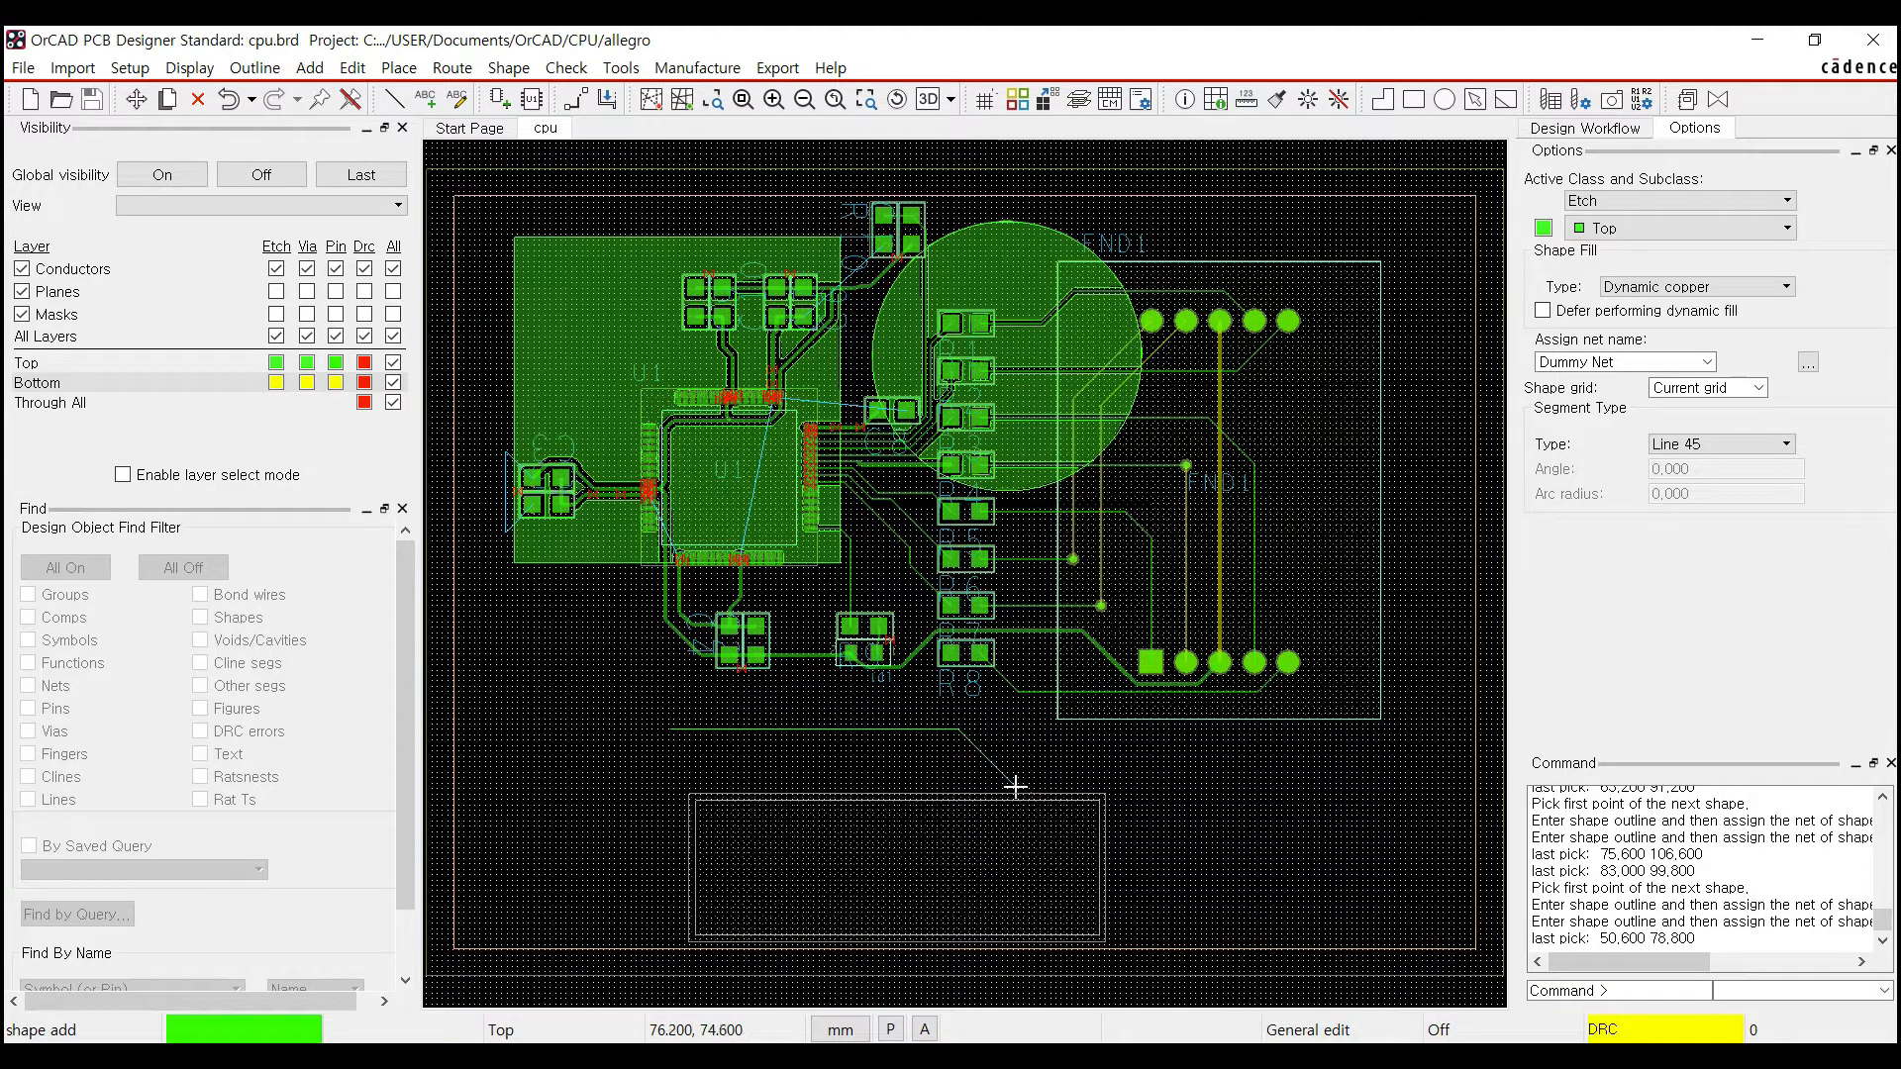
pyautogui.click(1166, 790)
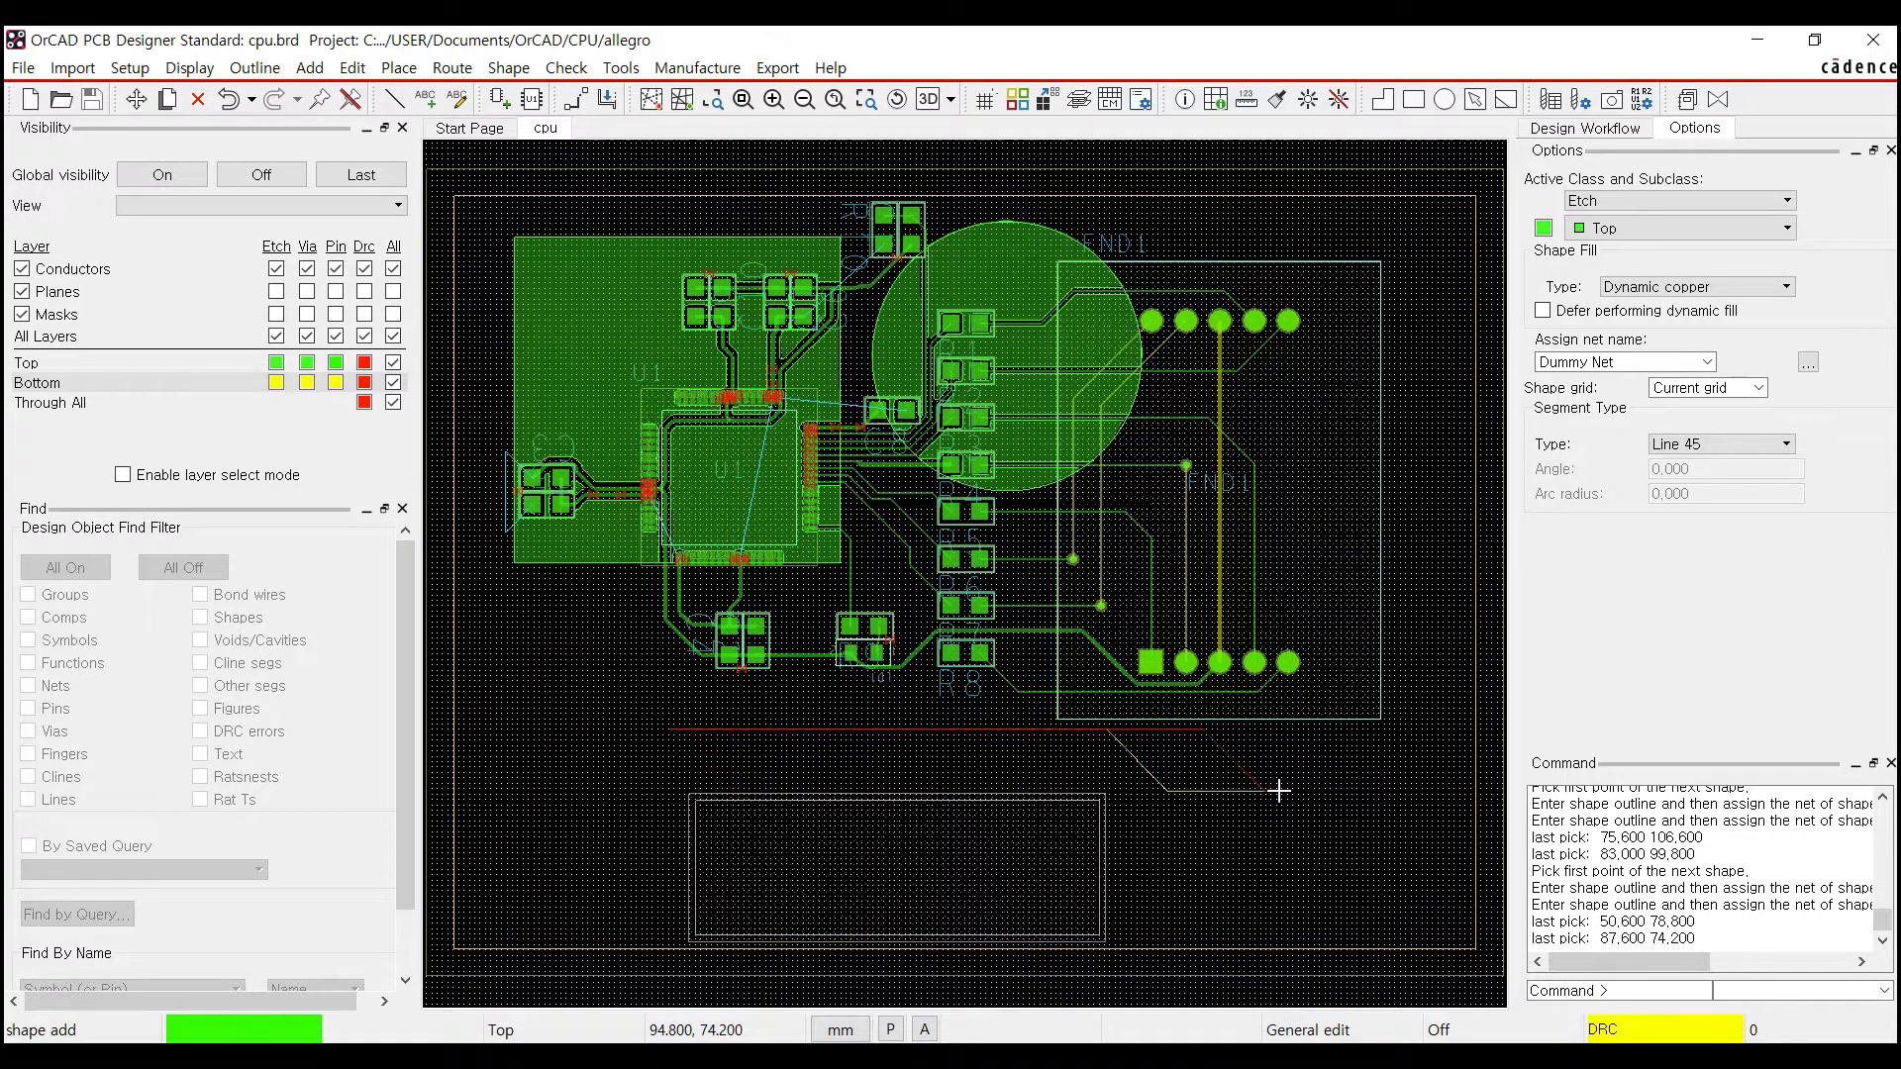
pyautogui.click(1394, 747)
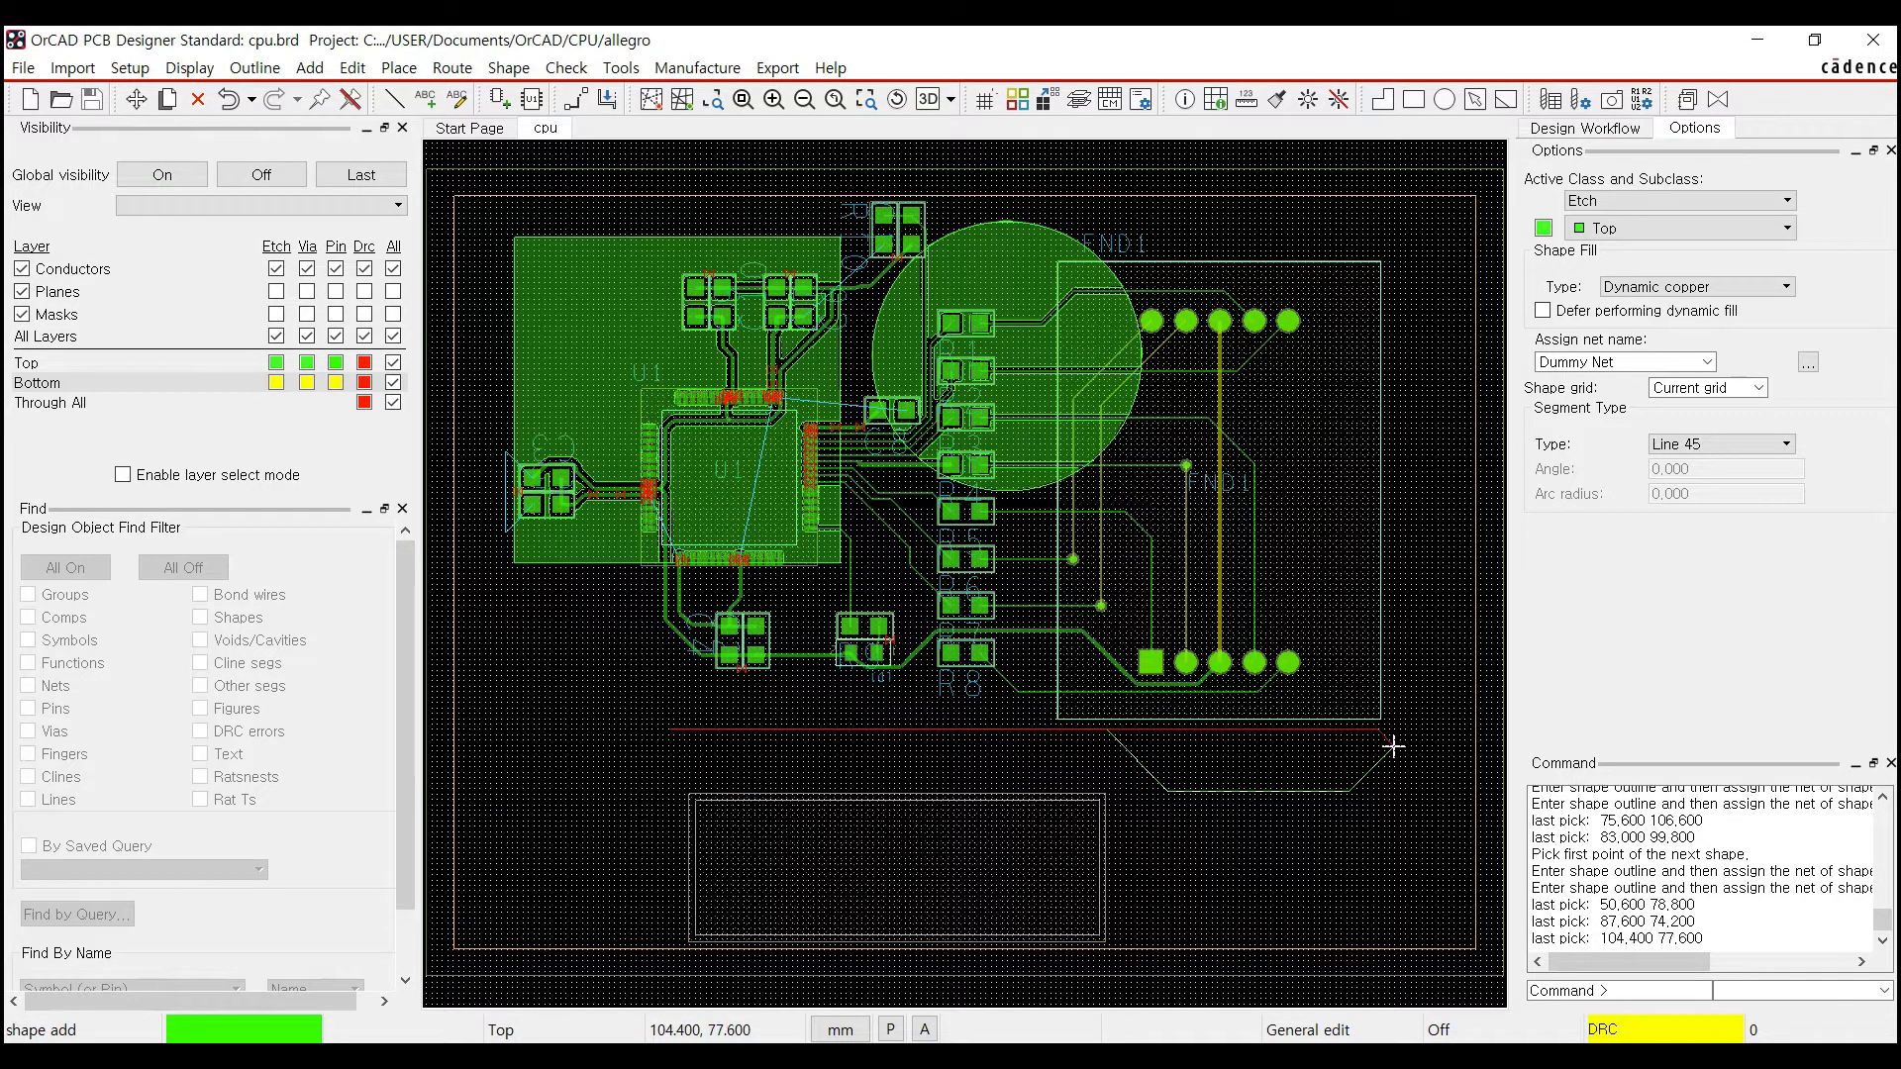
pyautogui.click(1368, 414)
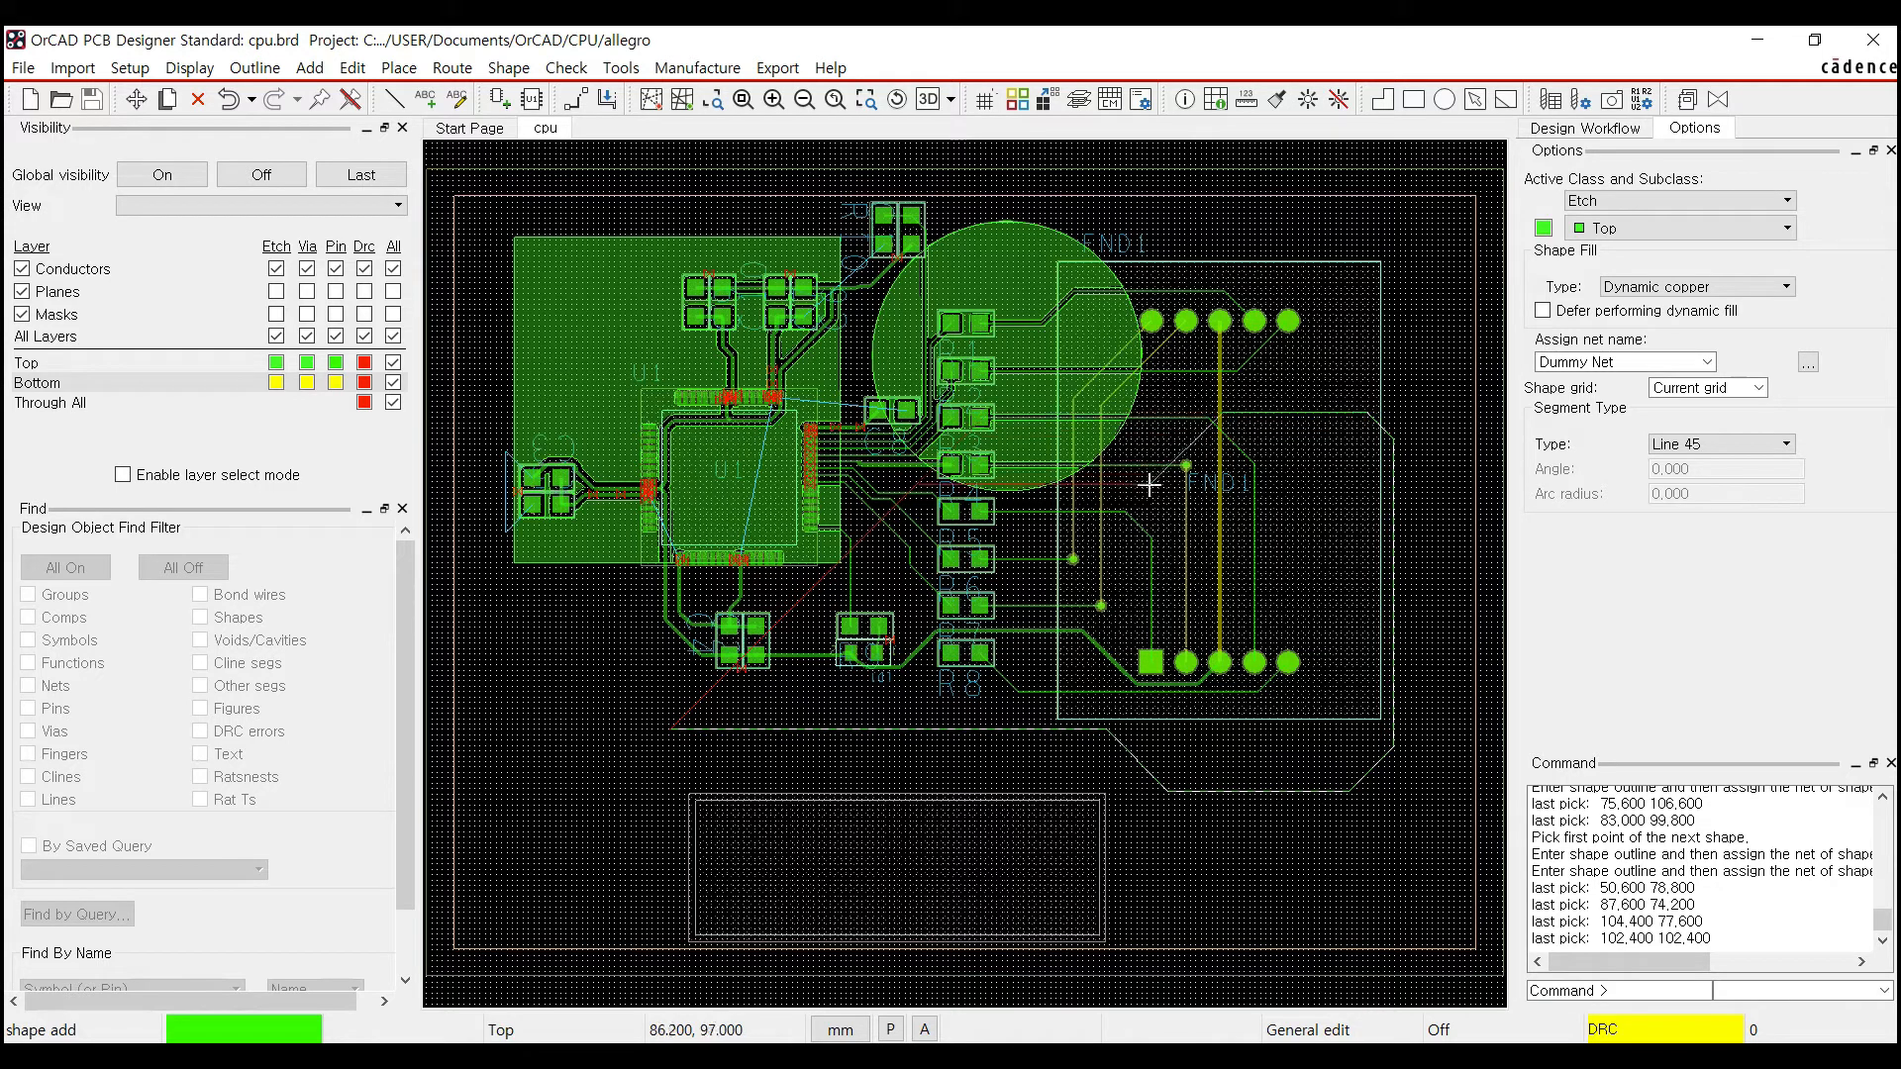
pyautogui.click(1134, 497)
pyautogui.click(784, 611)
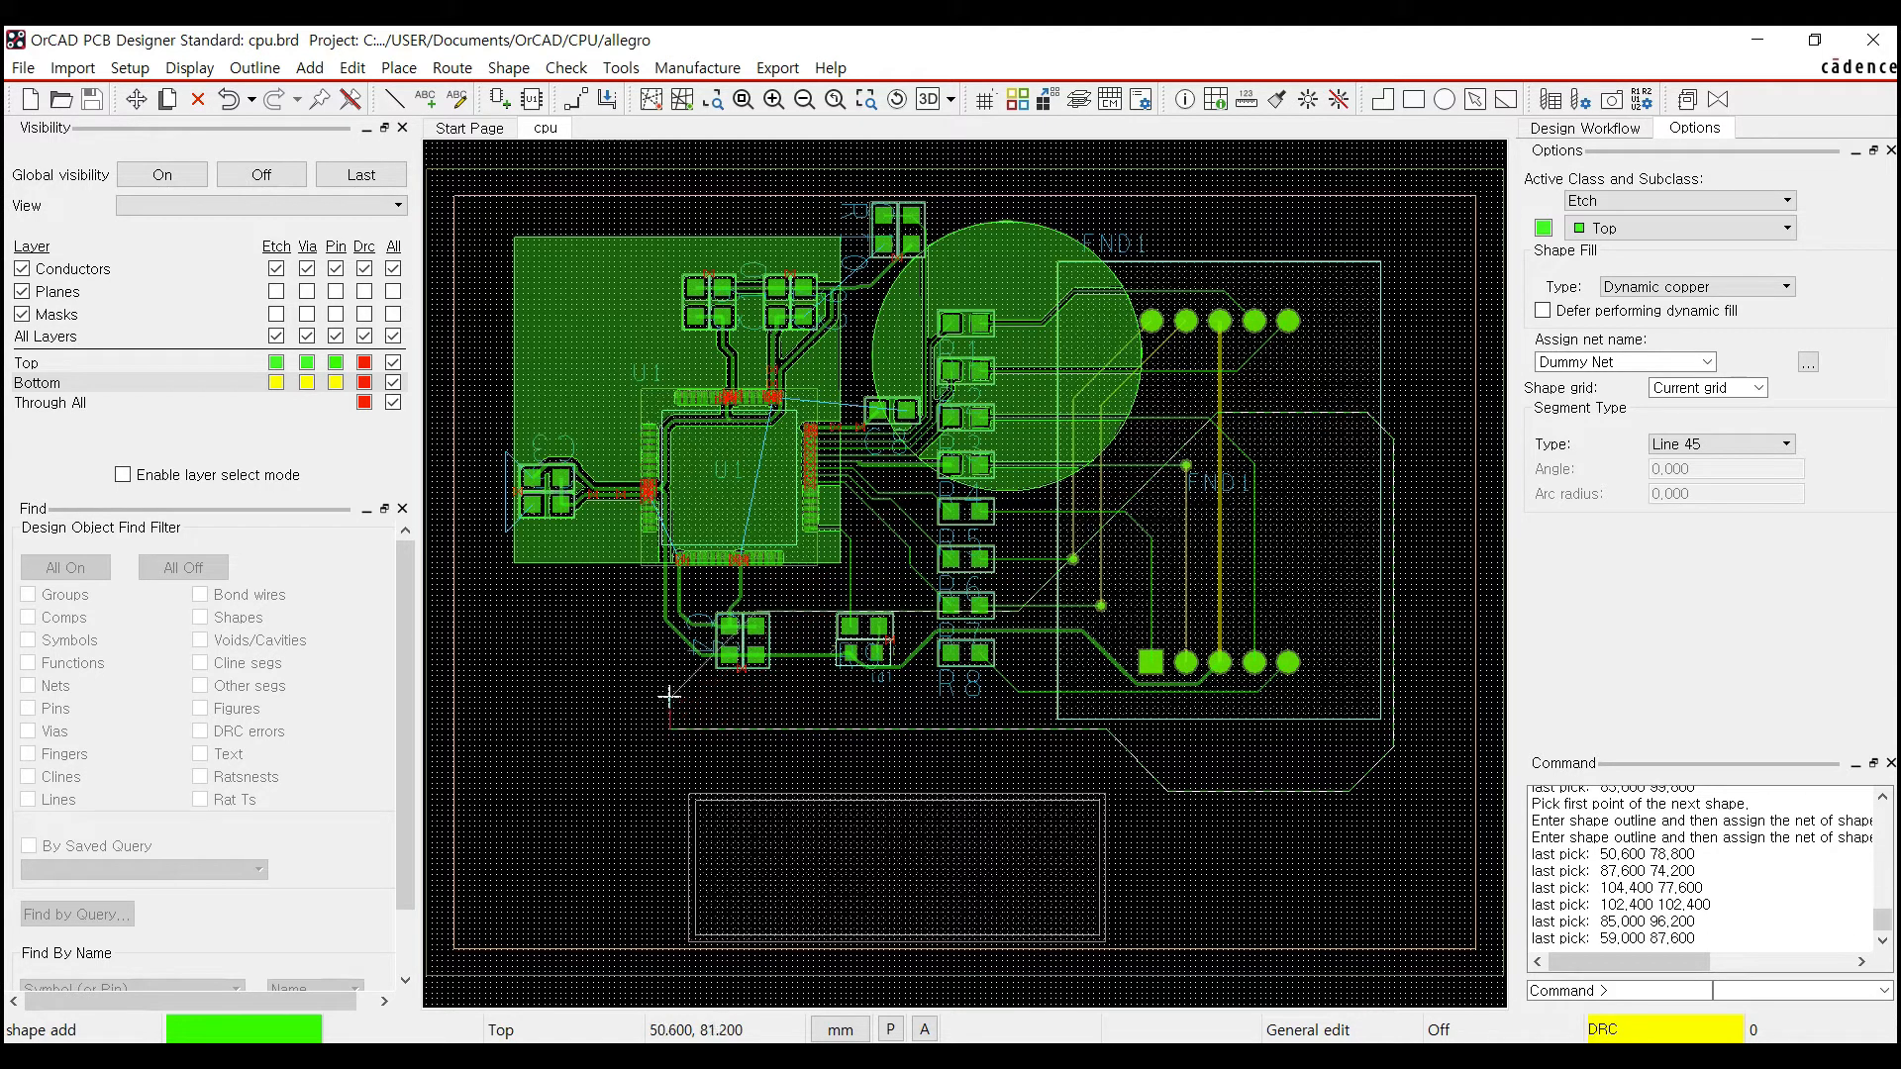
pyautogui.click(644, 632)
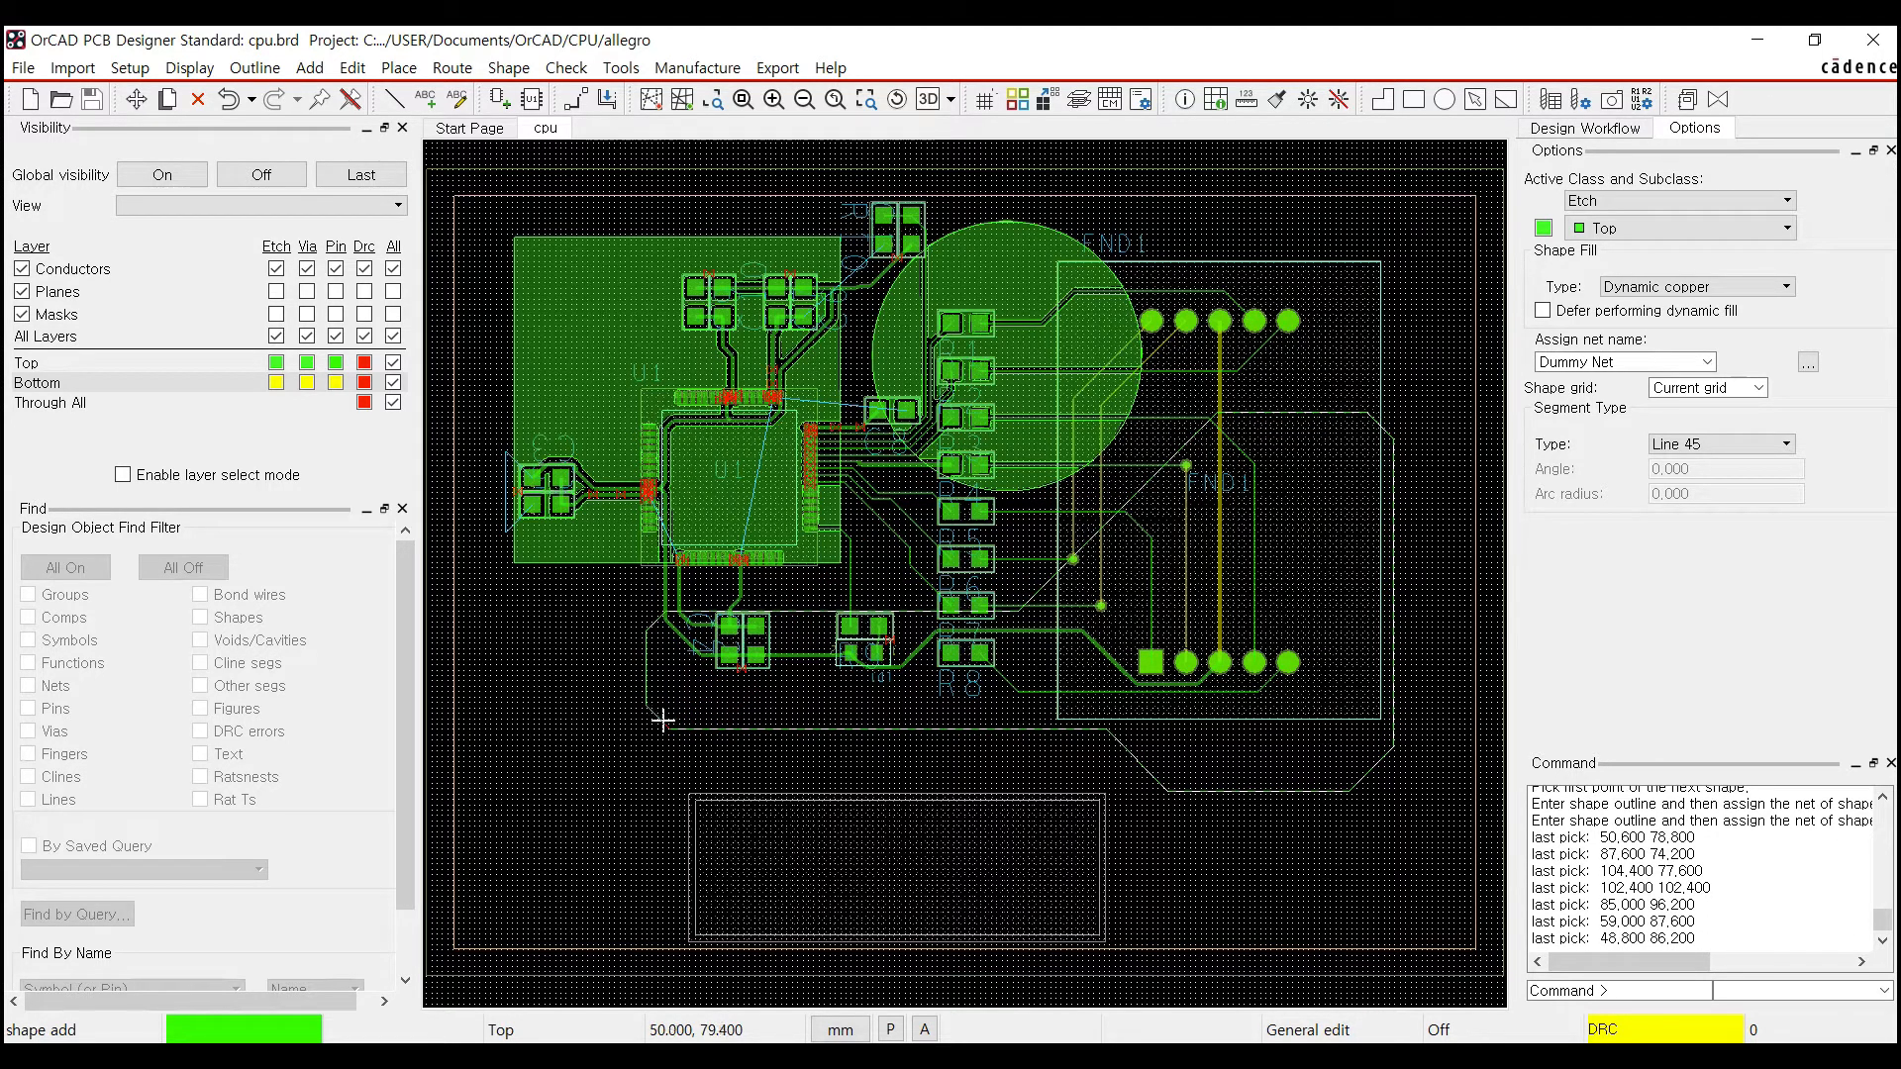
pyautogui.scroll(3, 666, 721)
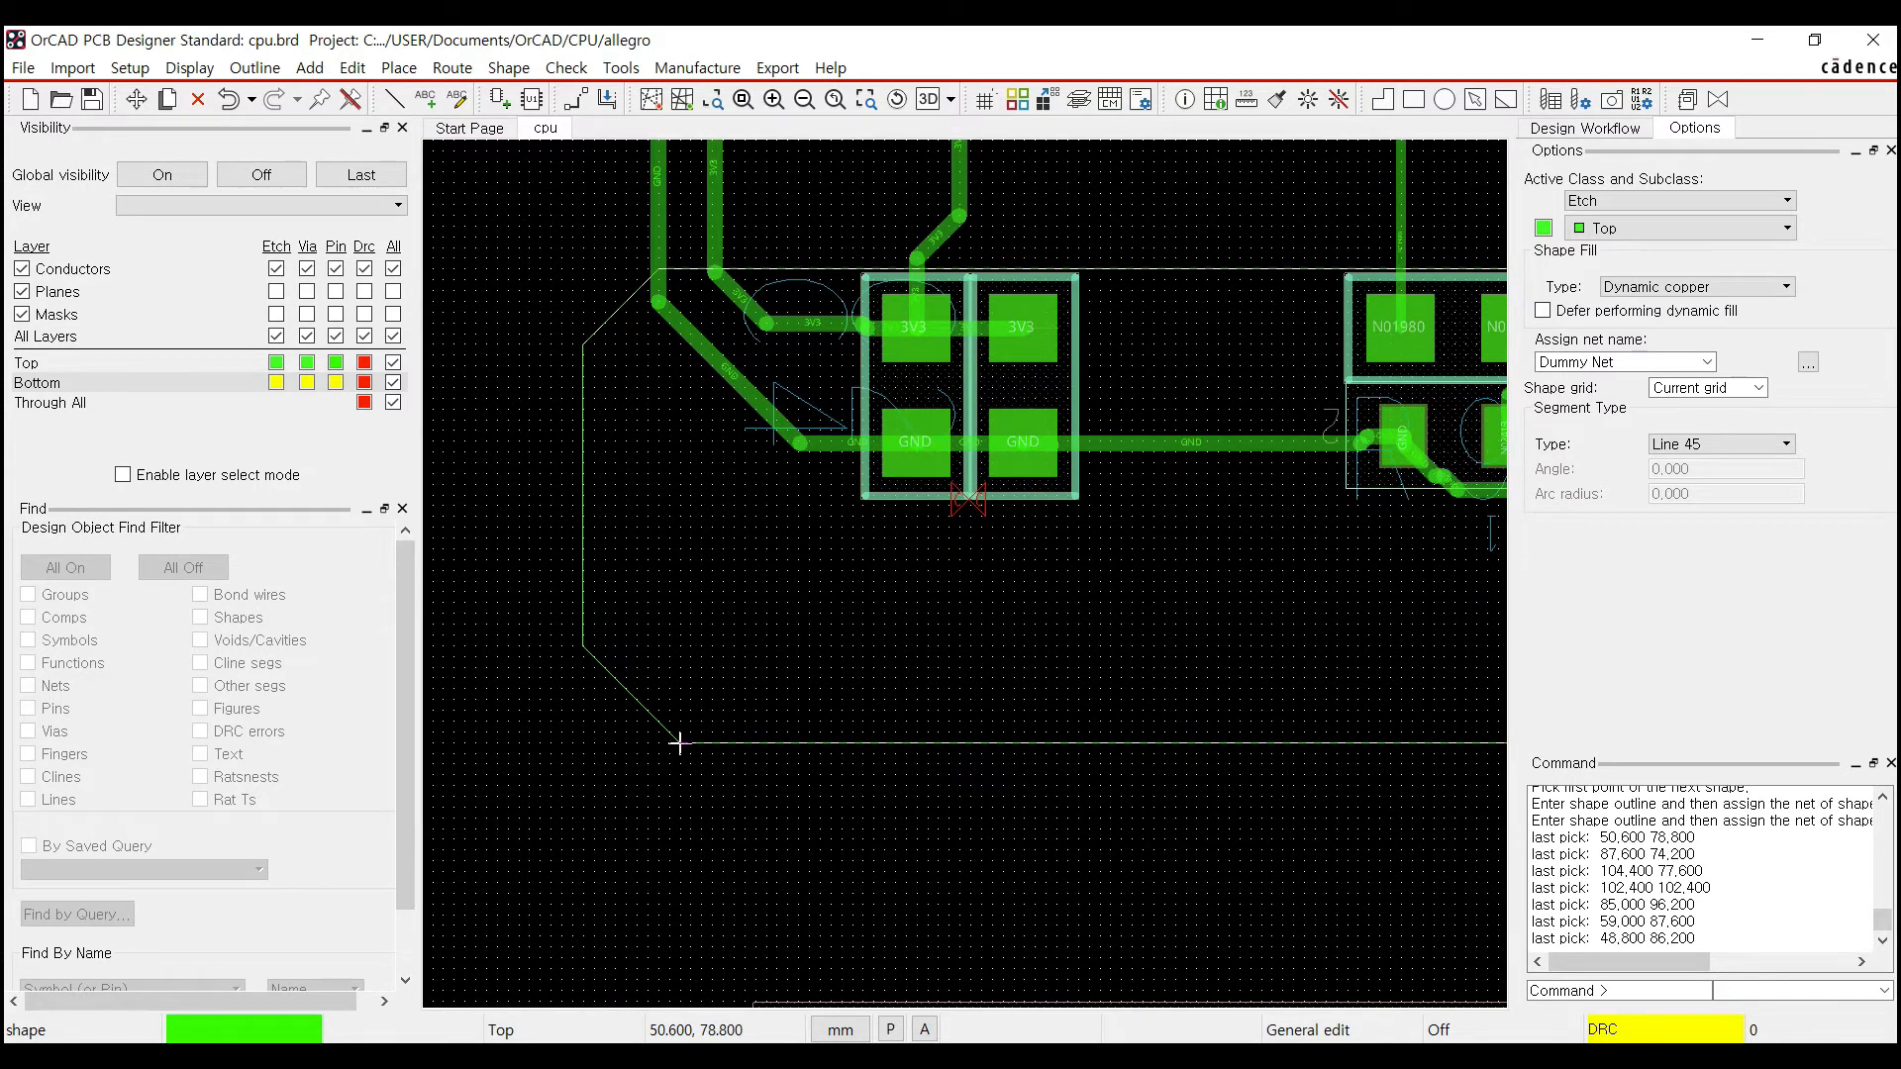
pyautogui.click(679, 742)
pyautogui.scroll(3, 917, 495)
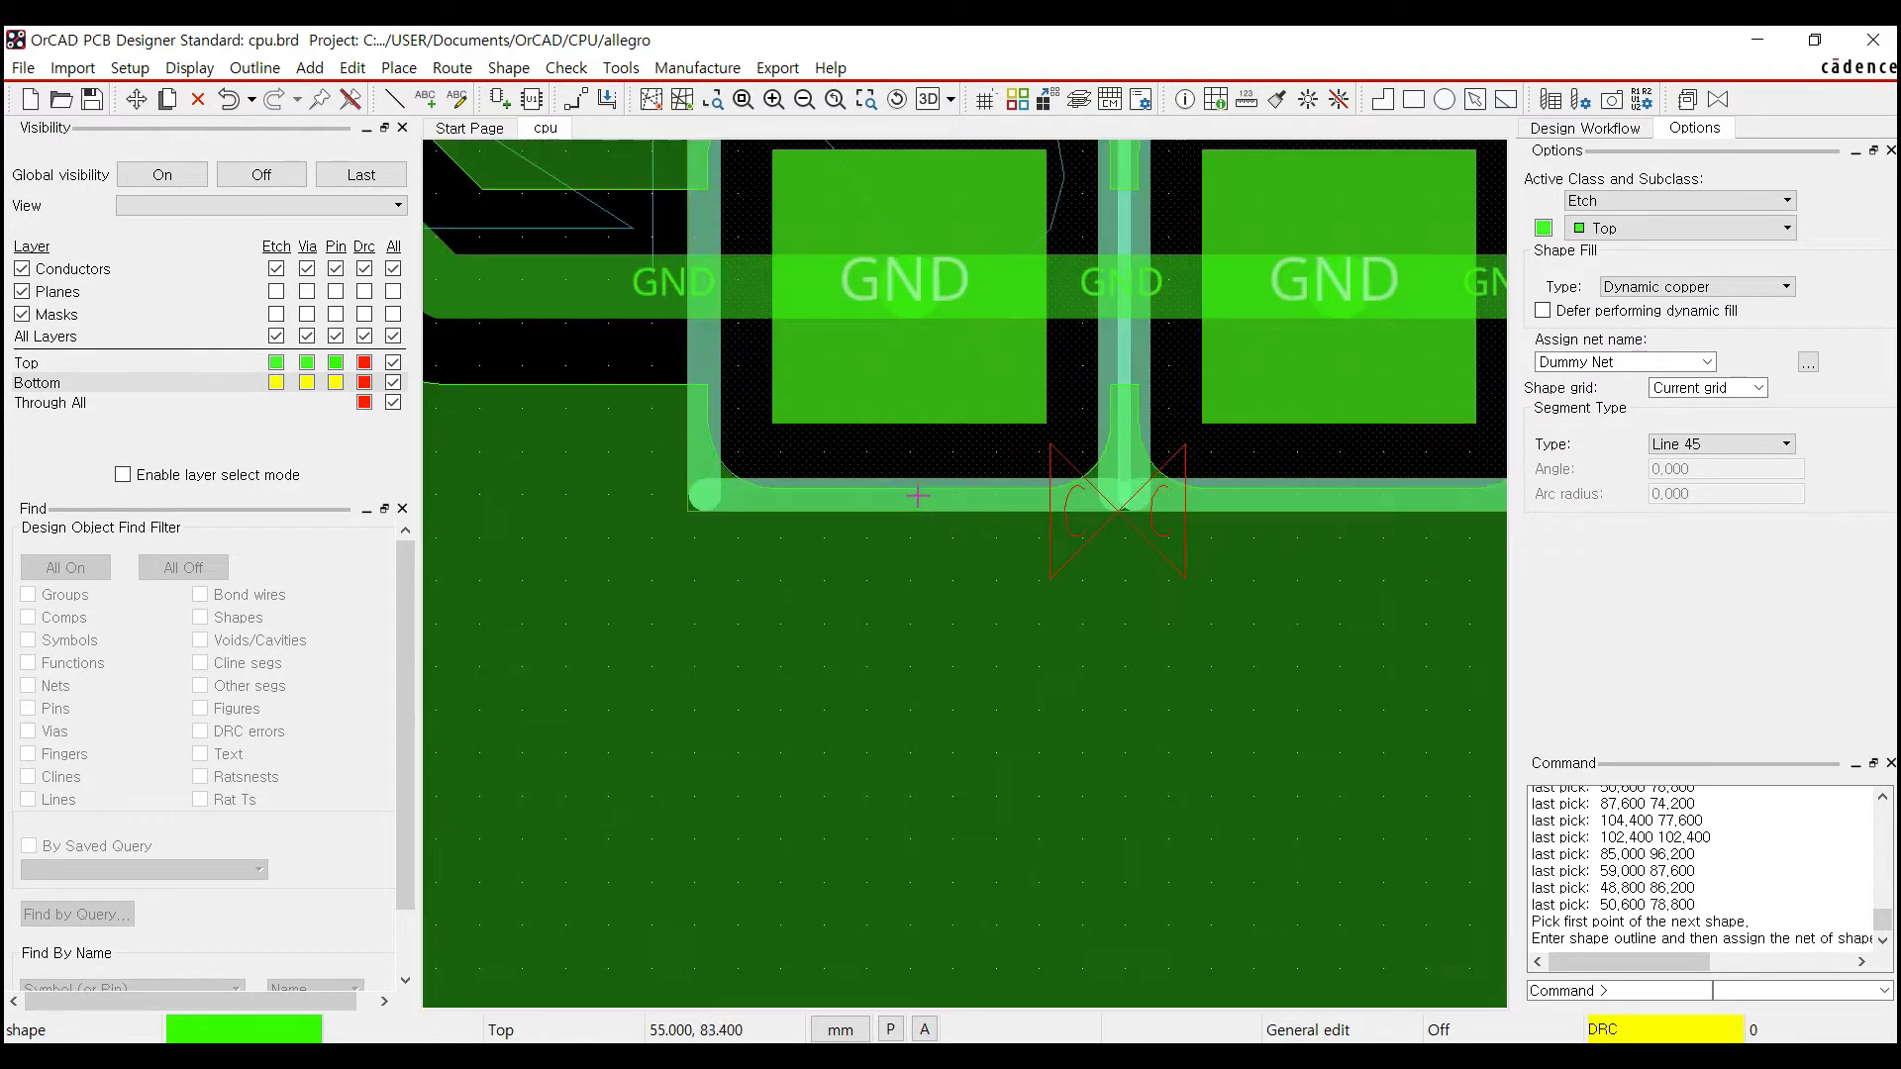
pyautogui.scroll(-6, 918, 495)
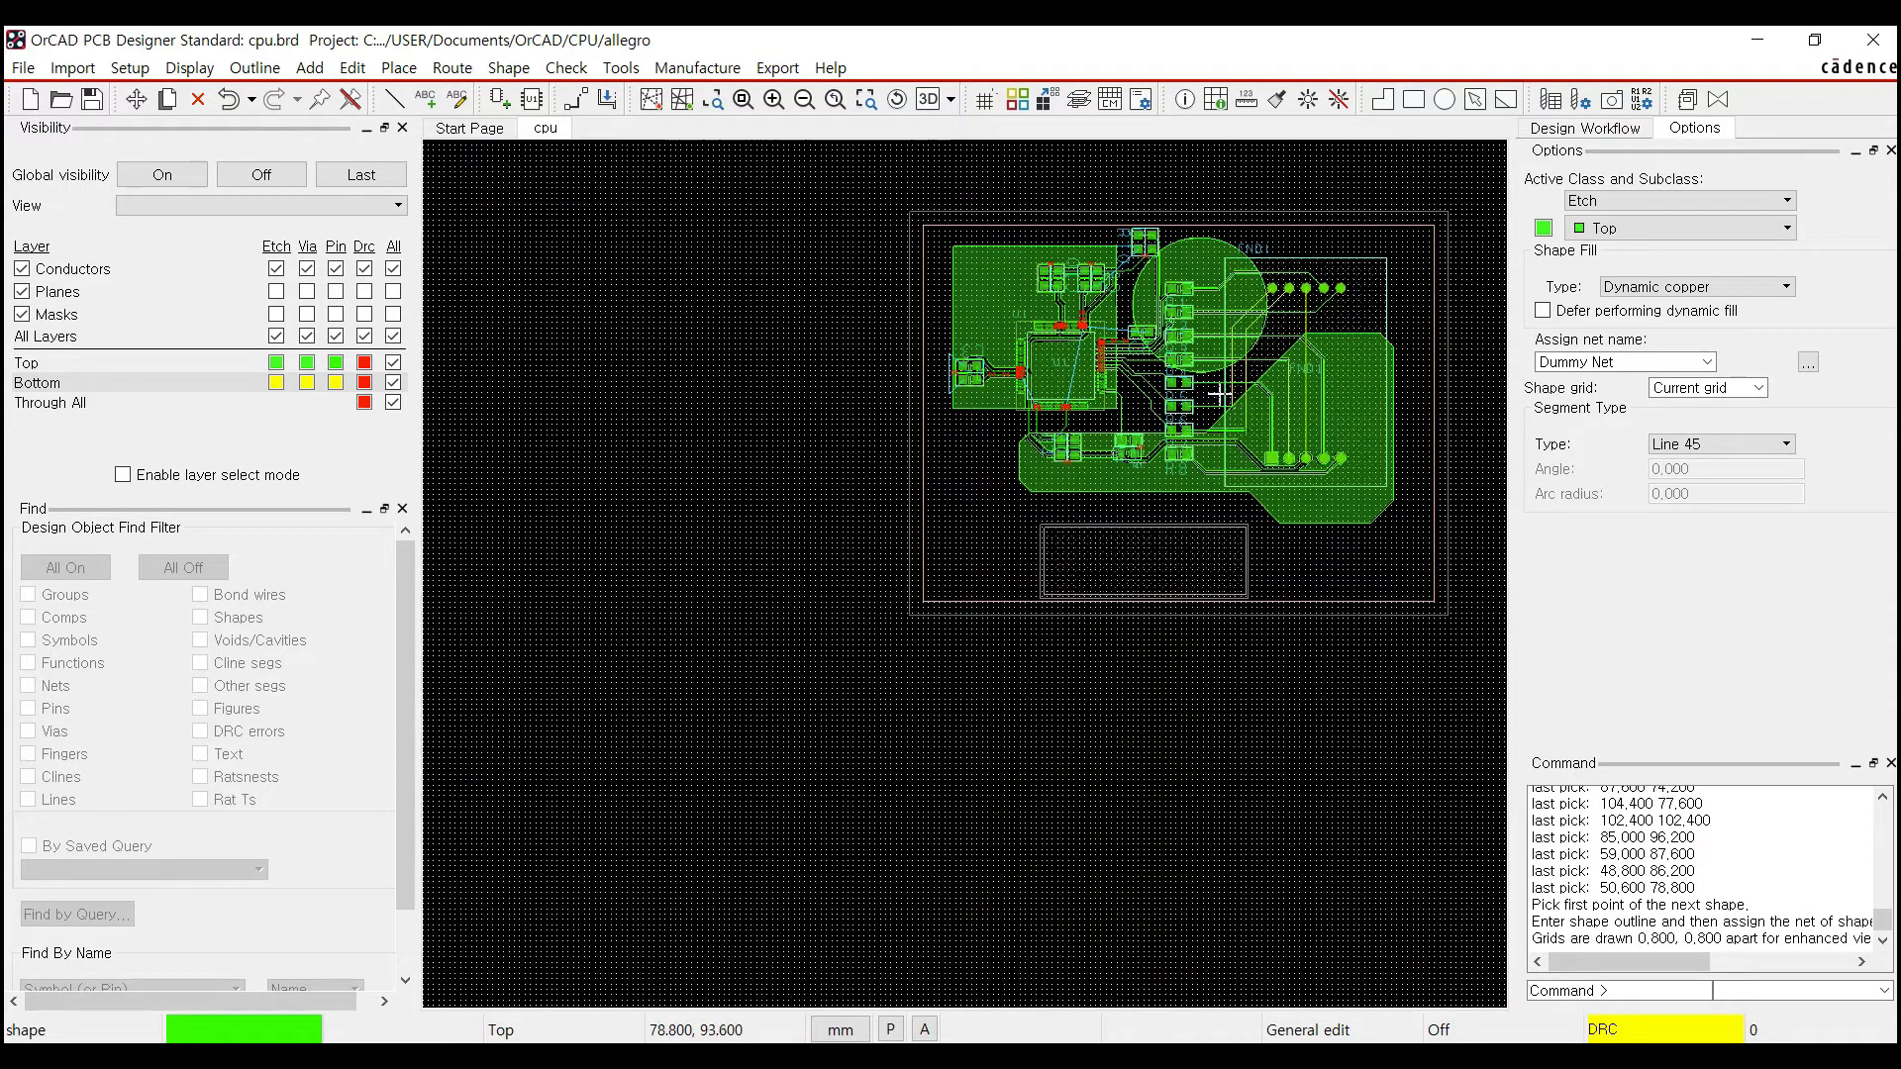
pyautogui.click(742, 99)
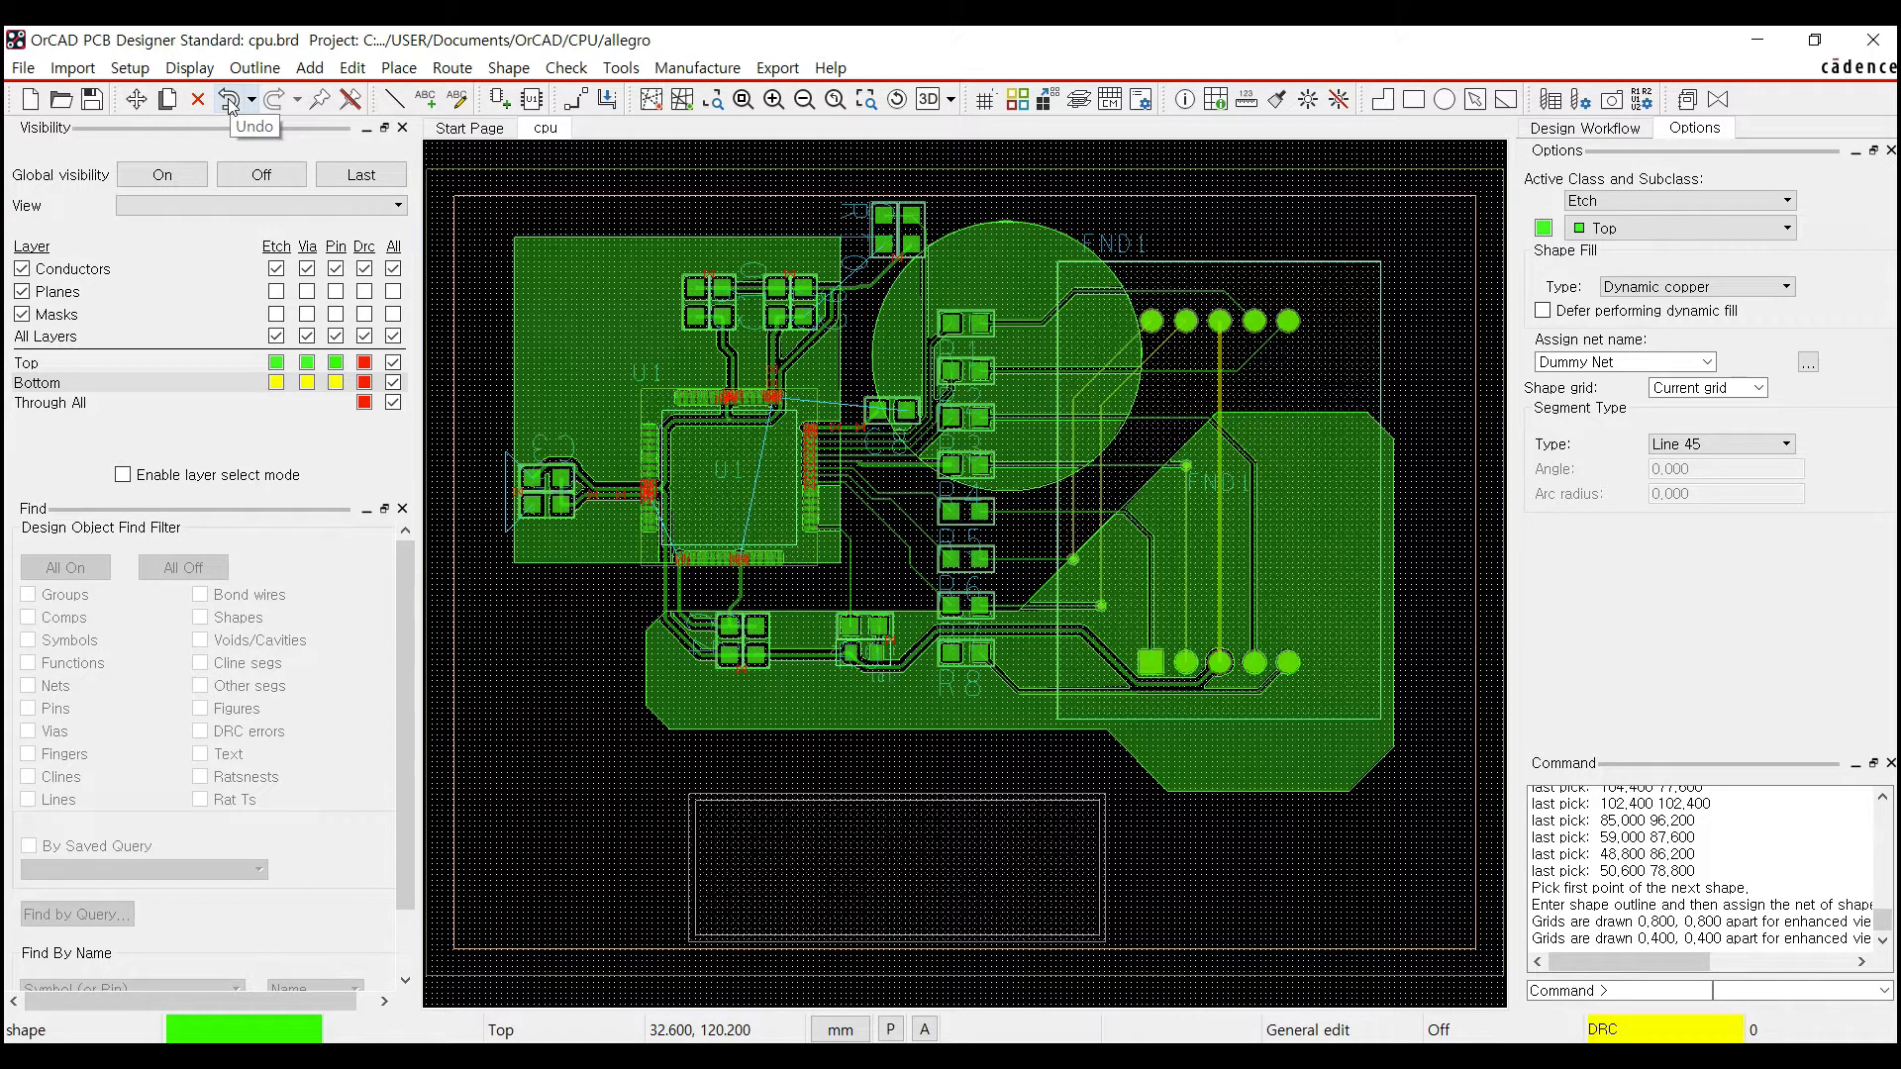
# Start a new rectangular shape and review the layer and fill type choices, keeping Top and Dynamic copper
pyautogui.click(452, 68)
pyautogui.moveTo(508, 67)
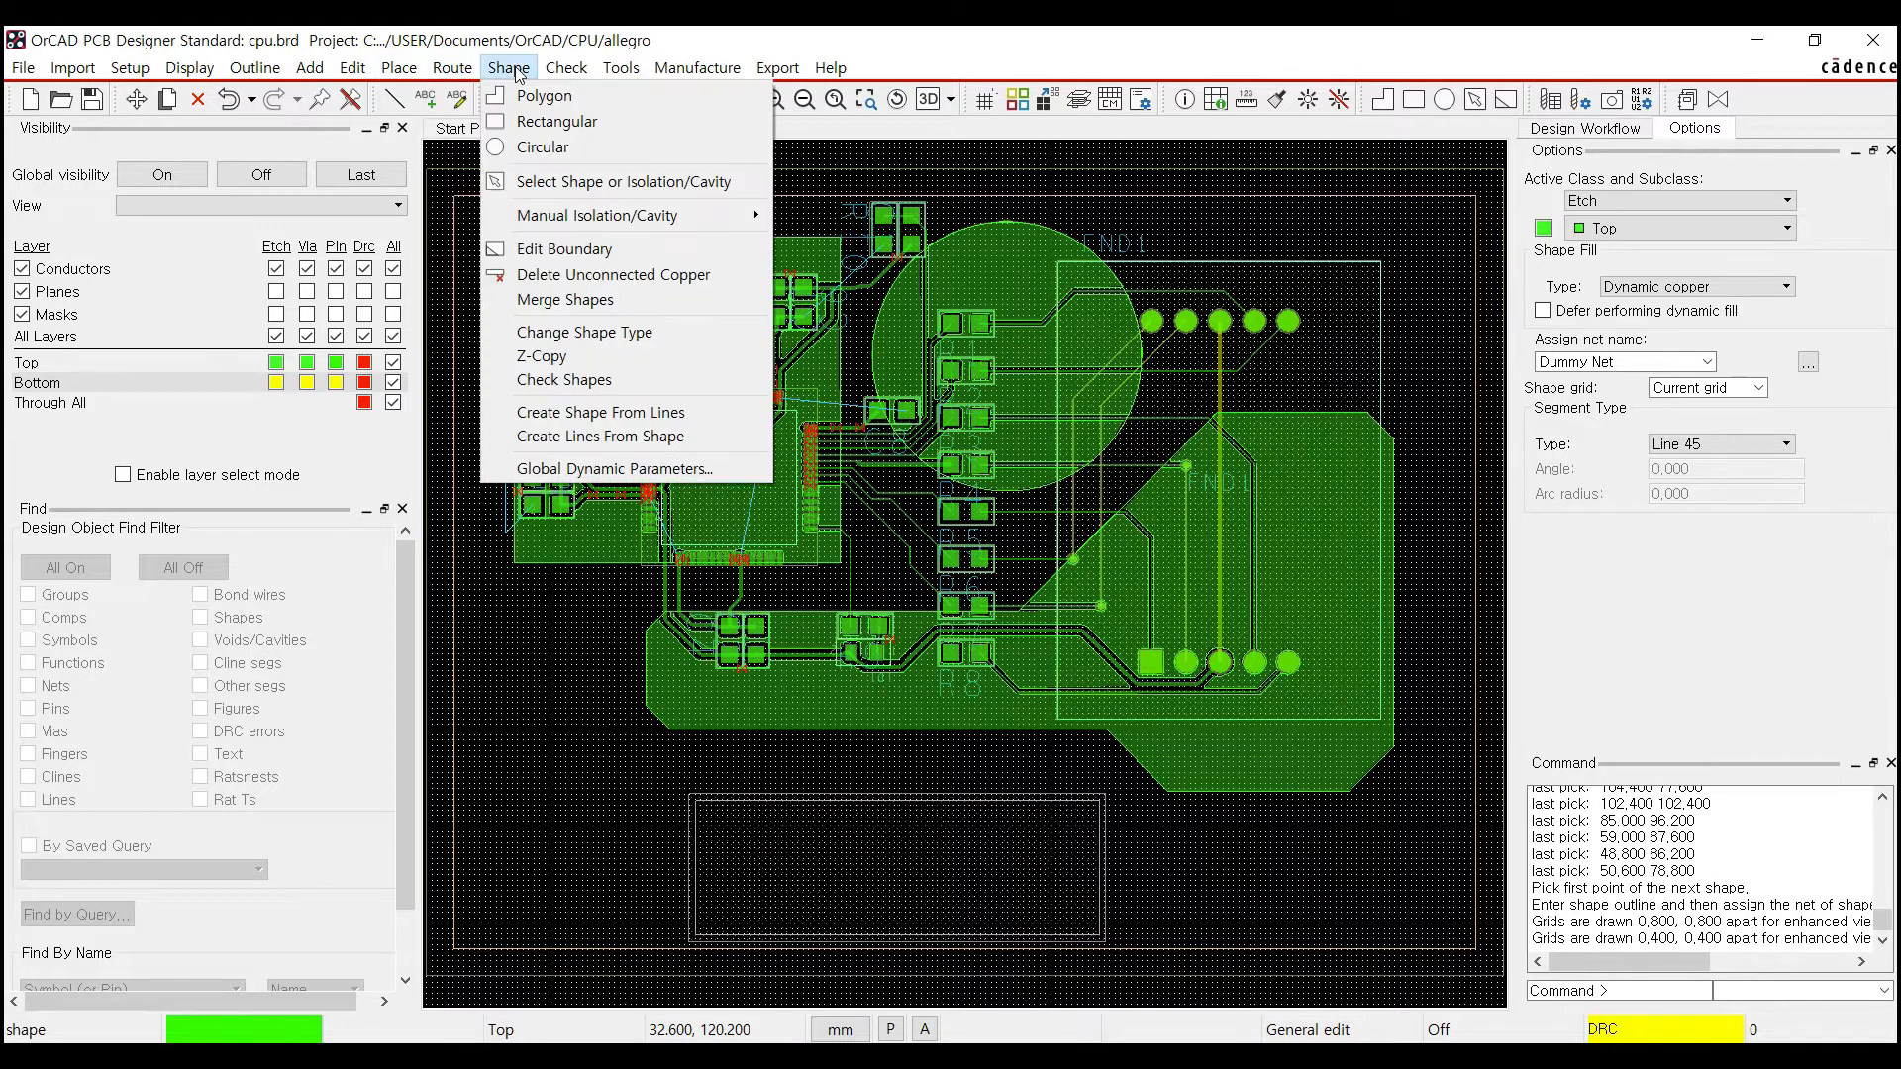
pyautogui.click(569, 124)
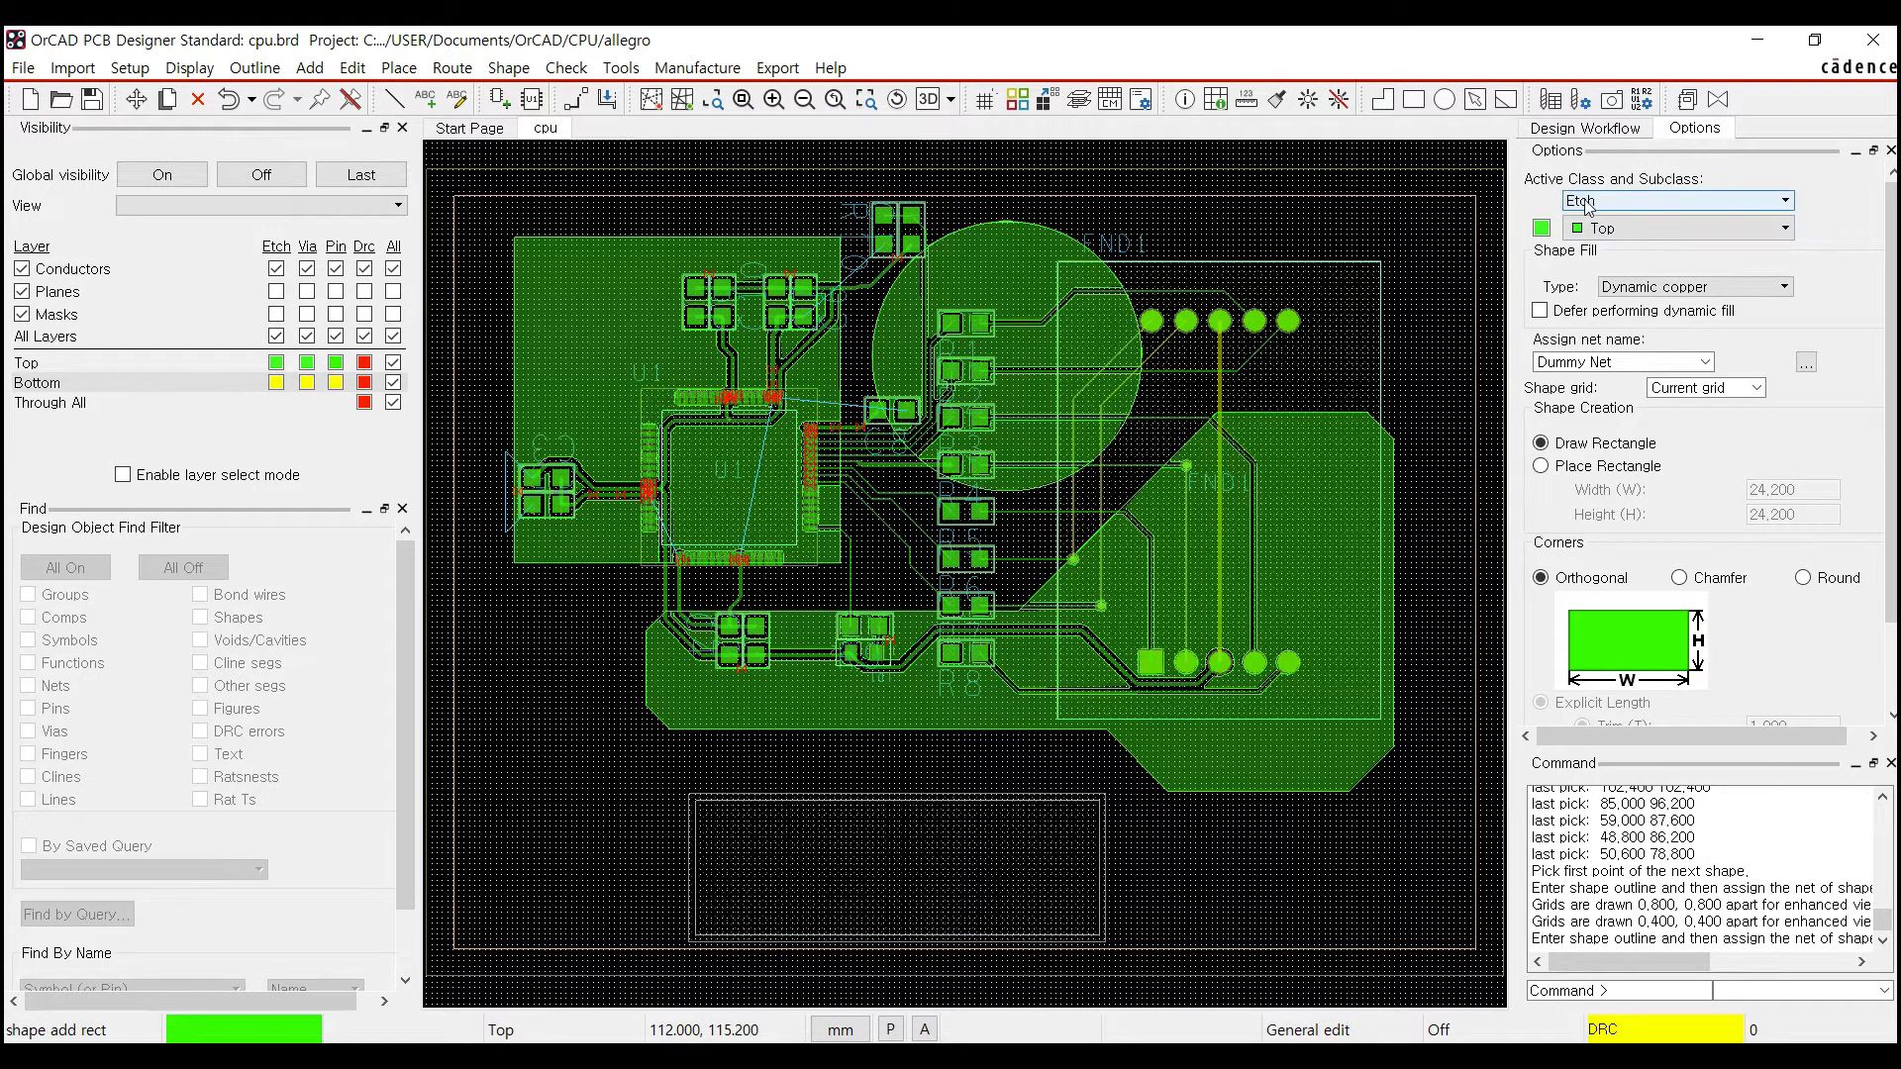
pyautogui.click(1785, 227)
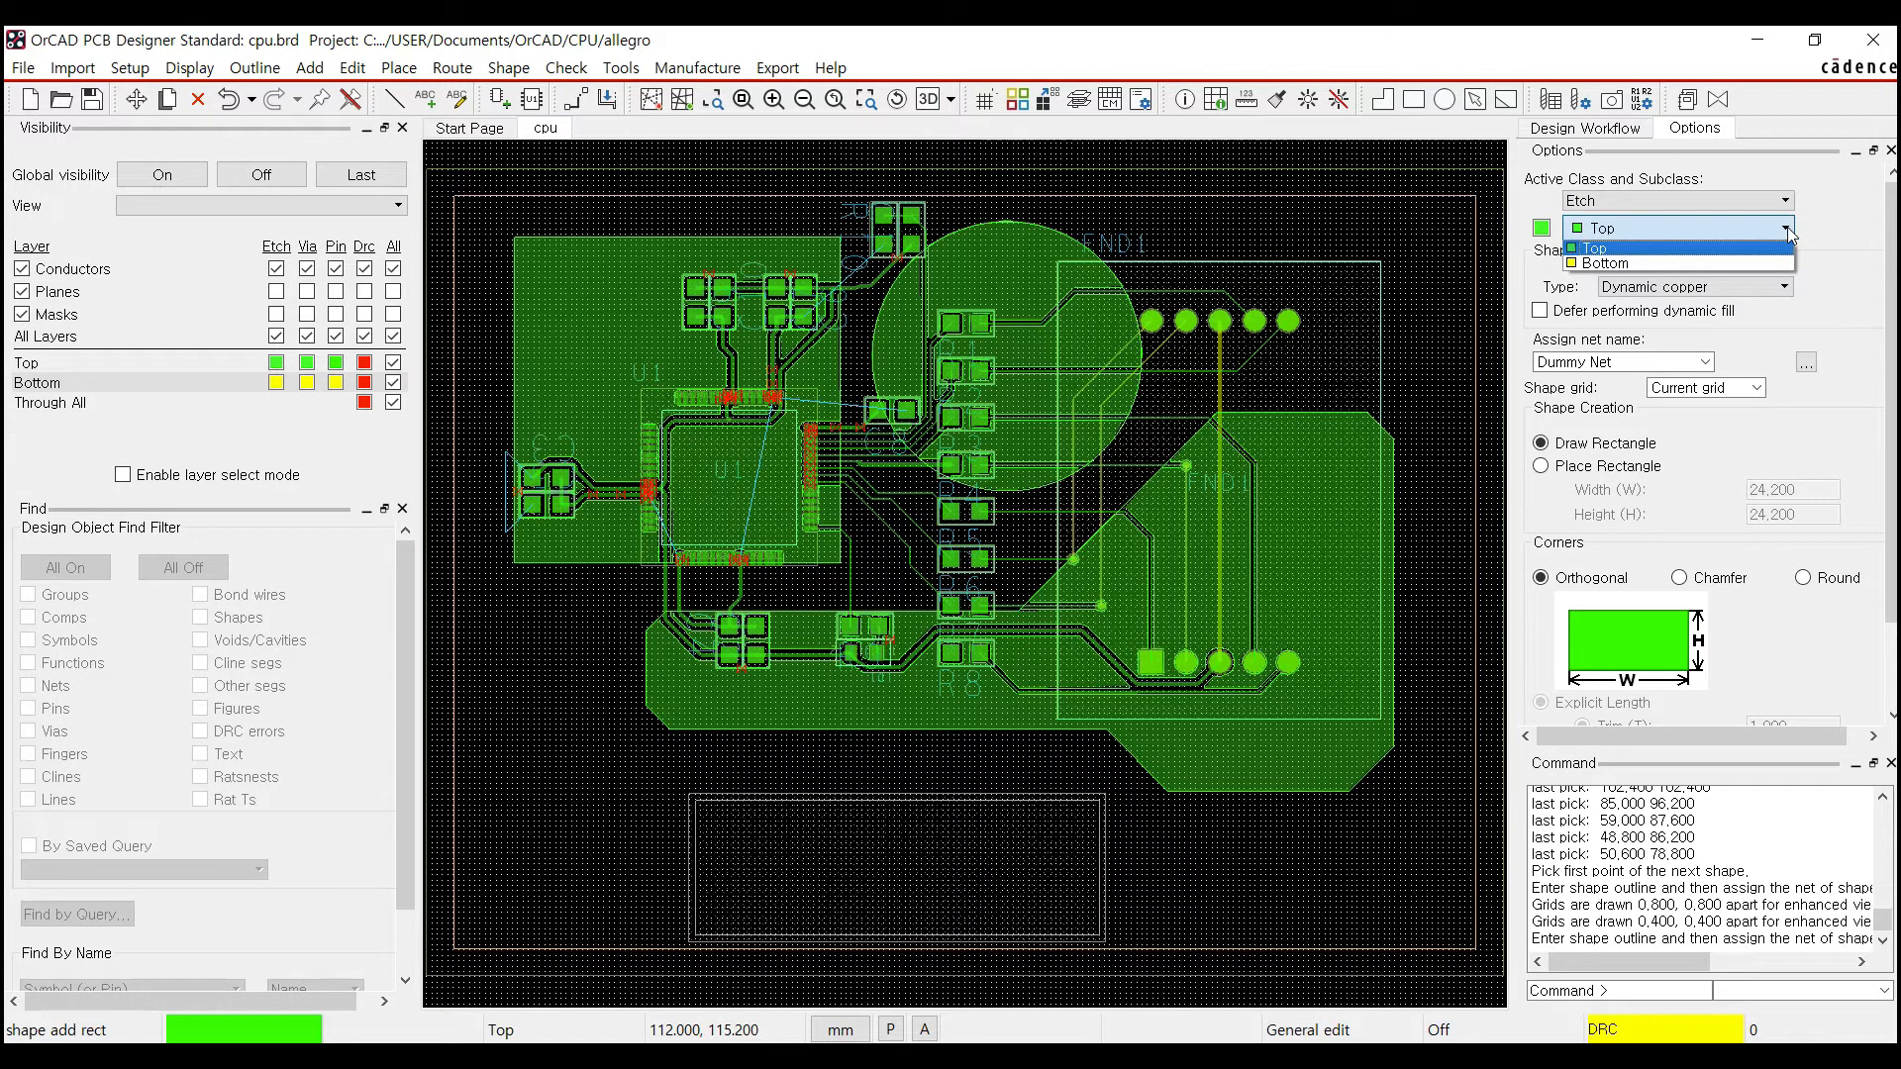
pyautogui.click(1837, 271)
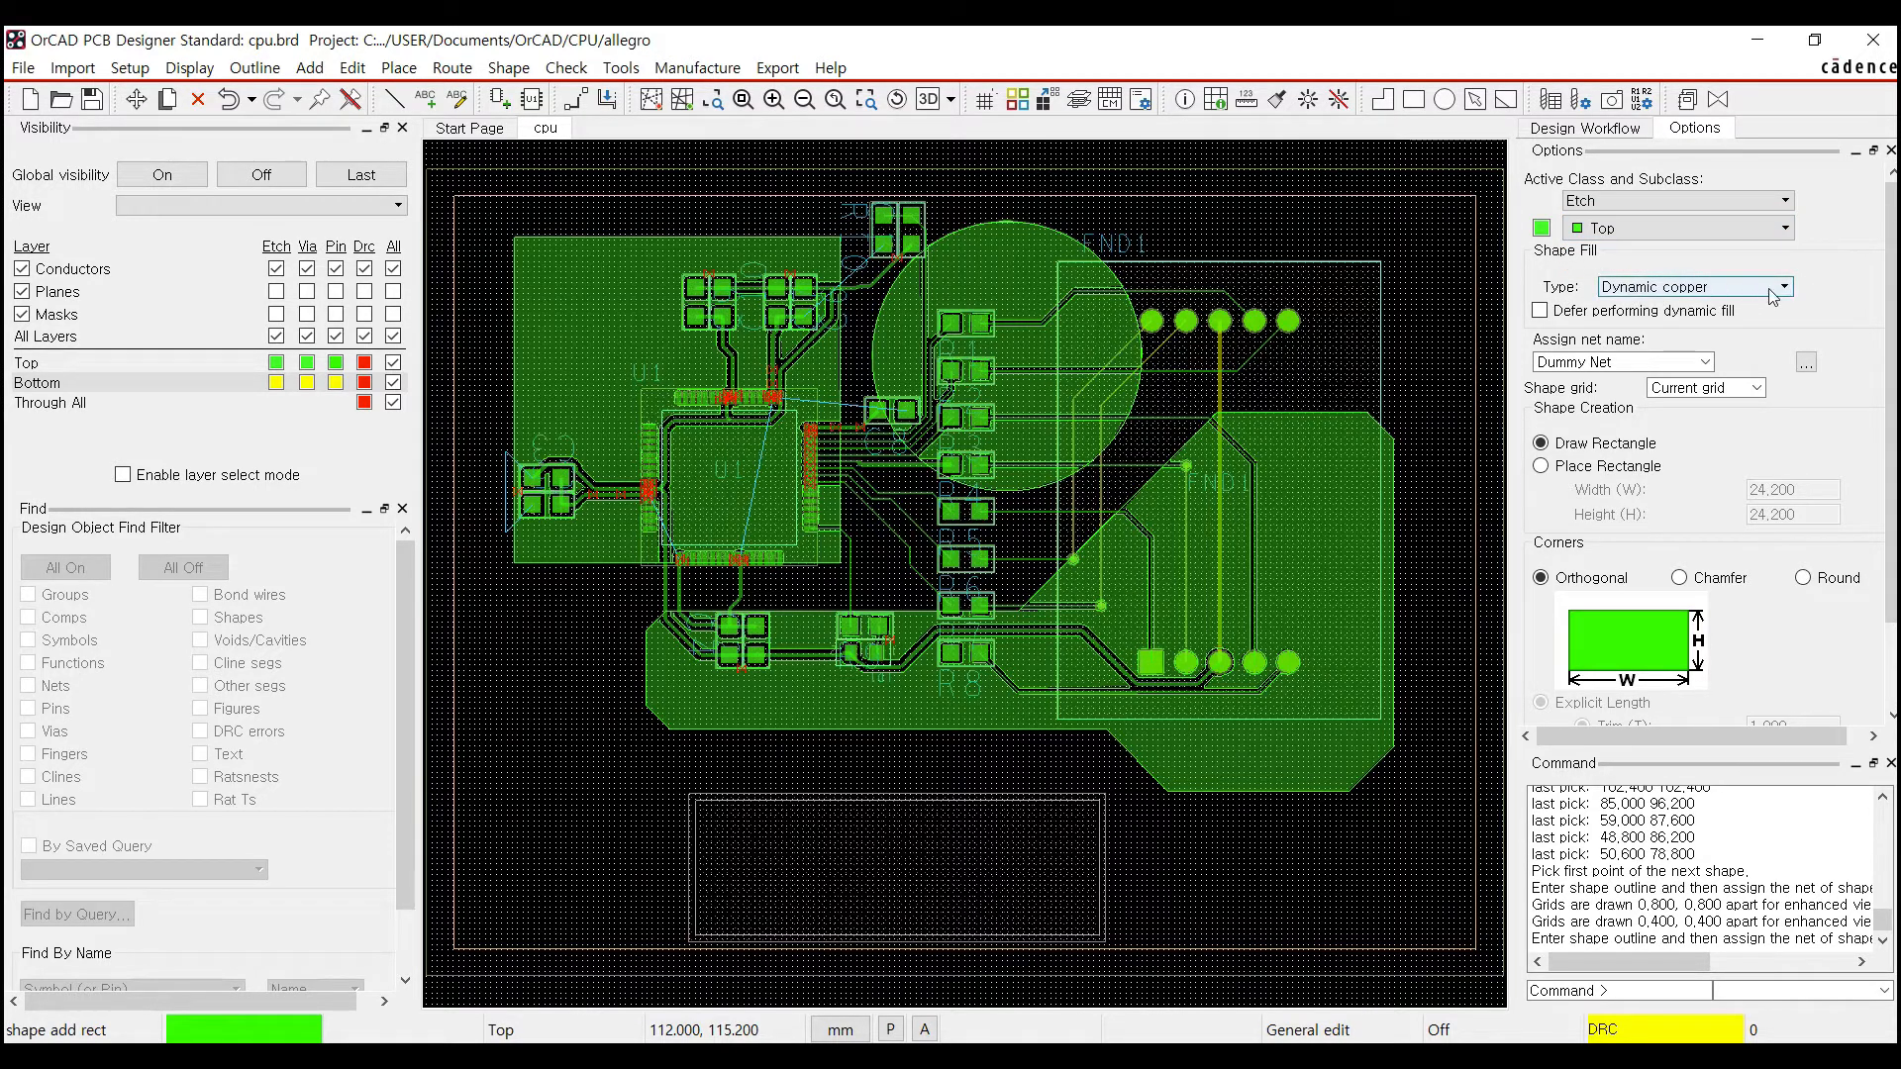
pyautogui.click(1772, 289)
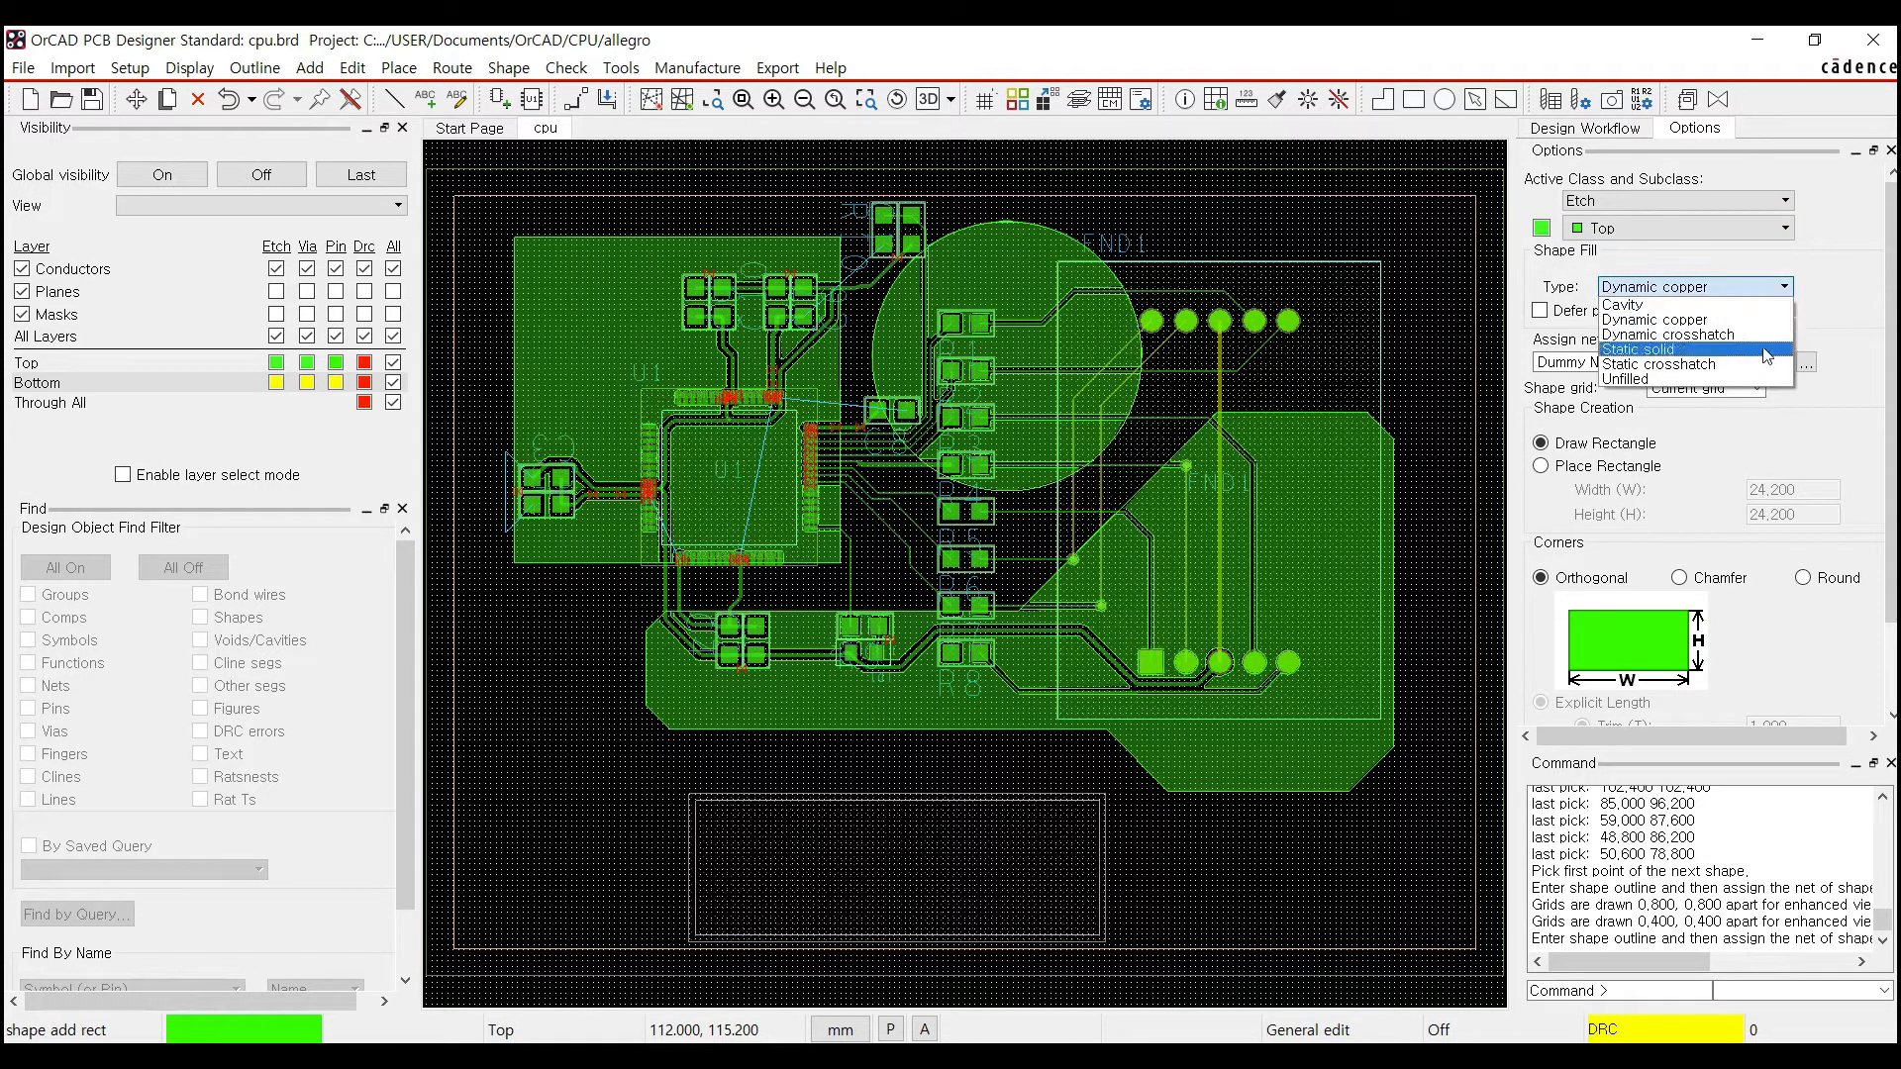
pyautogui.click(1812, 315)
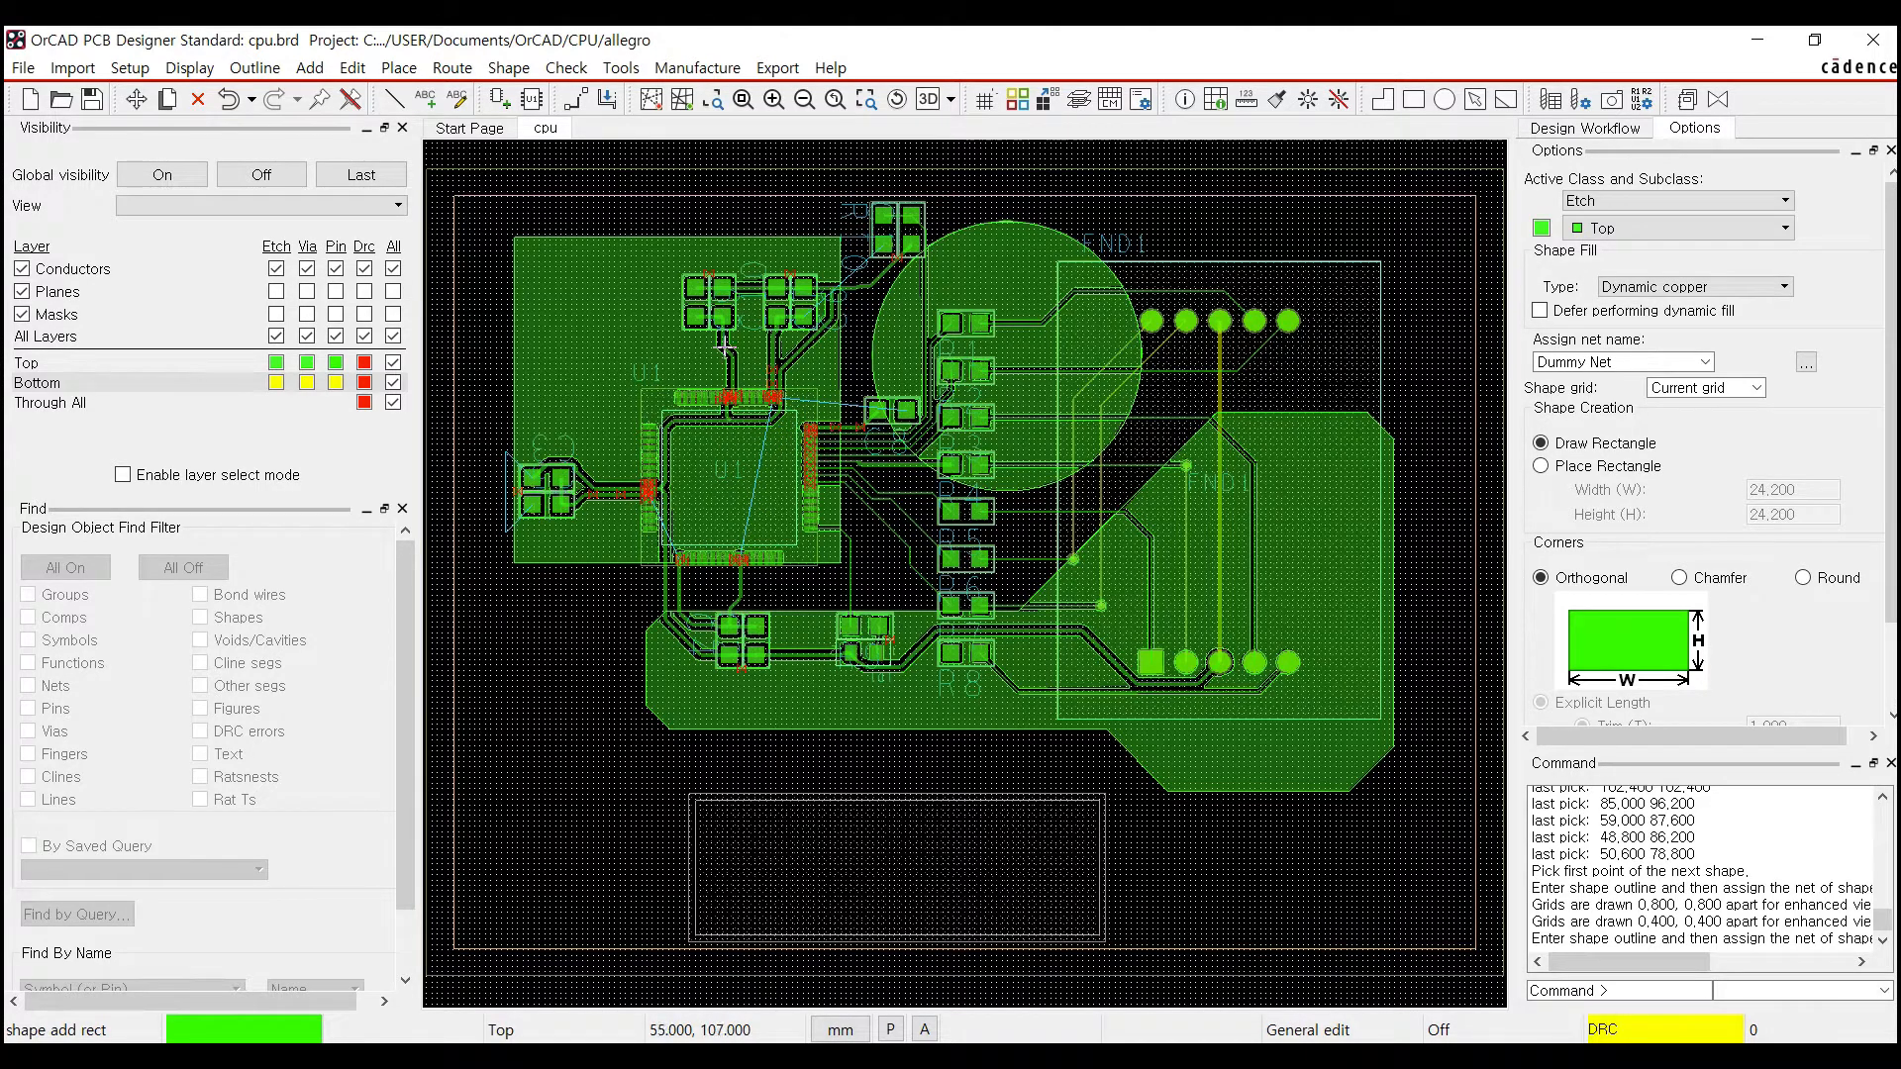
# Assign net Seg4 and draw a rectangular shape about 15.8 by 10.2 mm from U1's SEG pins across the SEG2 to SEG5 resistors
pyautogui.scroll(1, 795, 352)
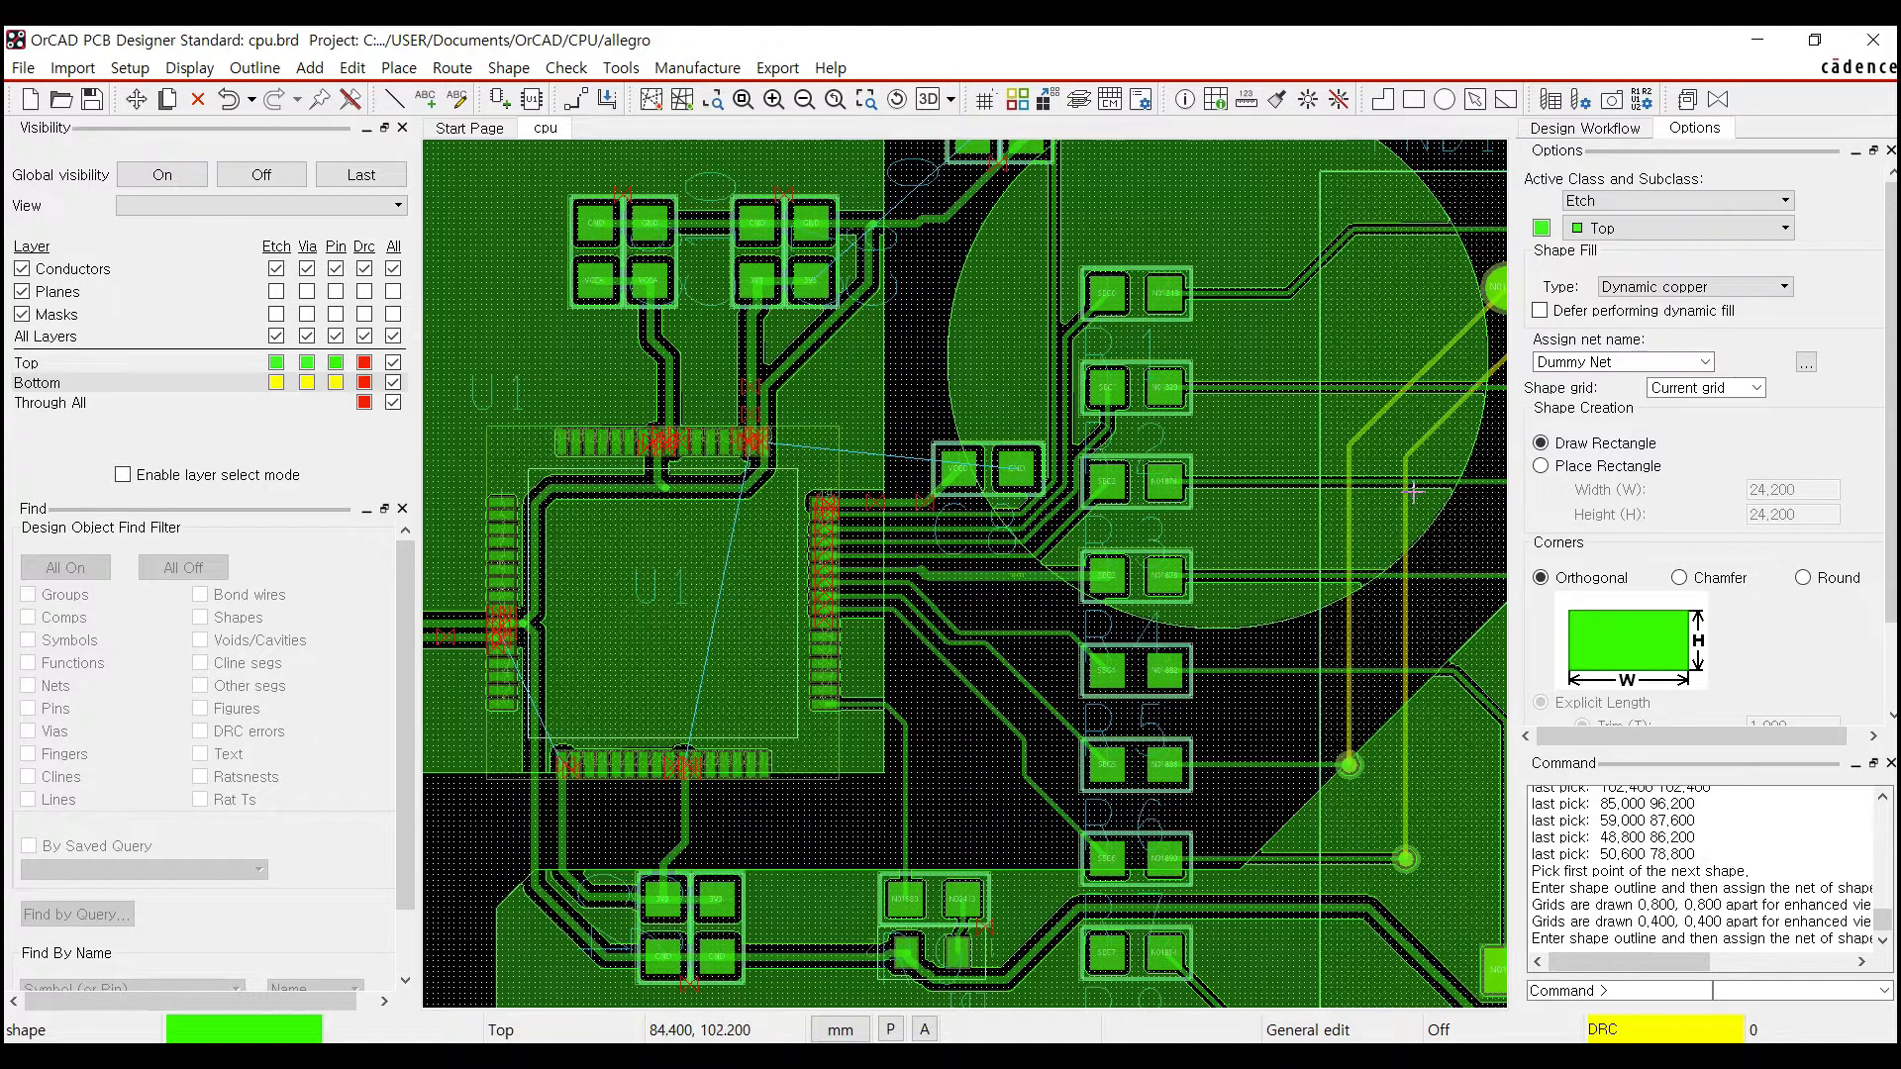
pyautogui.scroll(2, 1094, 692)
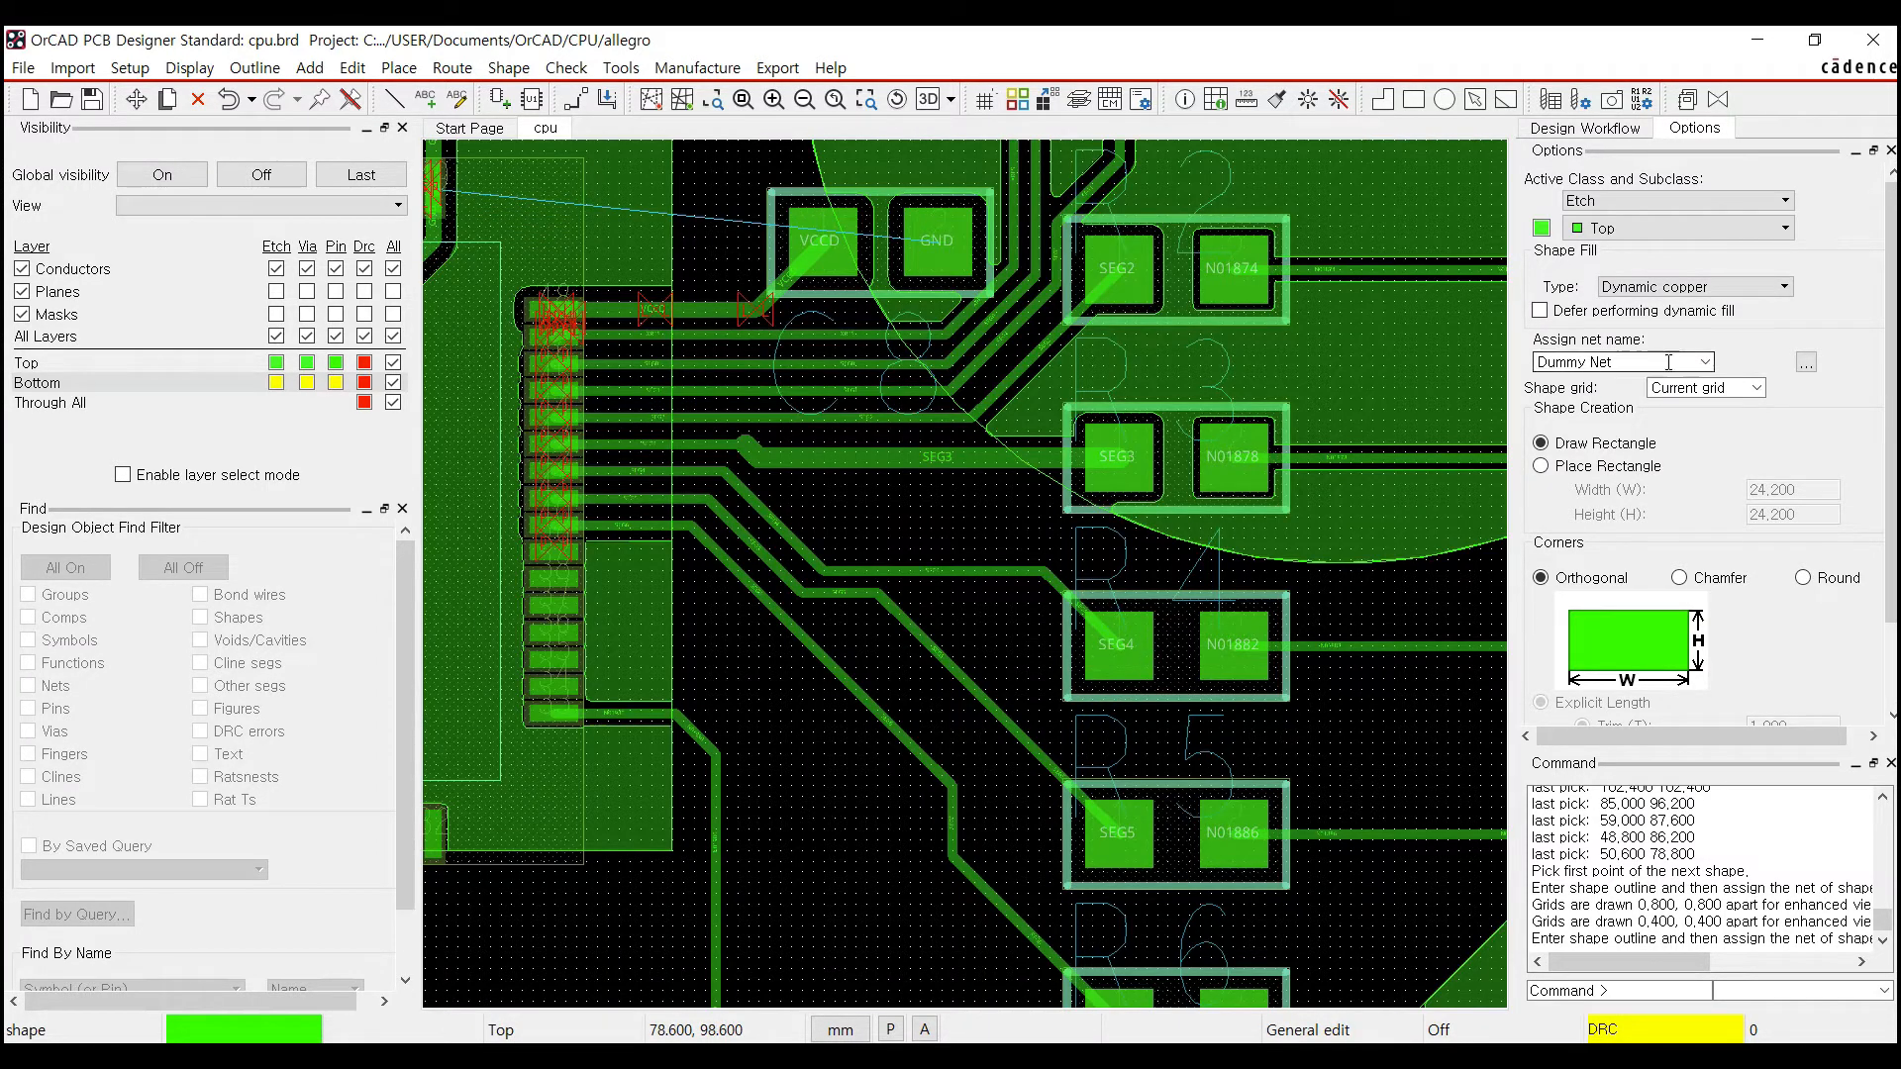
pyautogui.click(1806, 363)
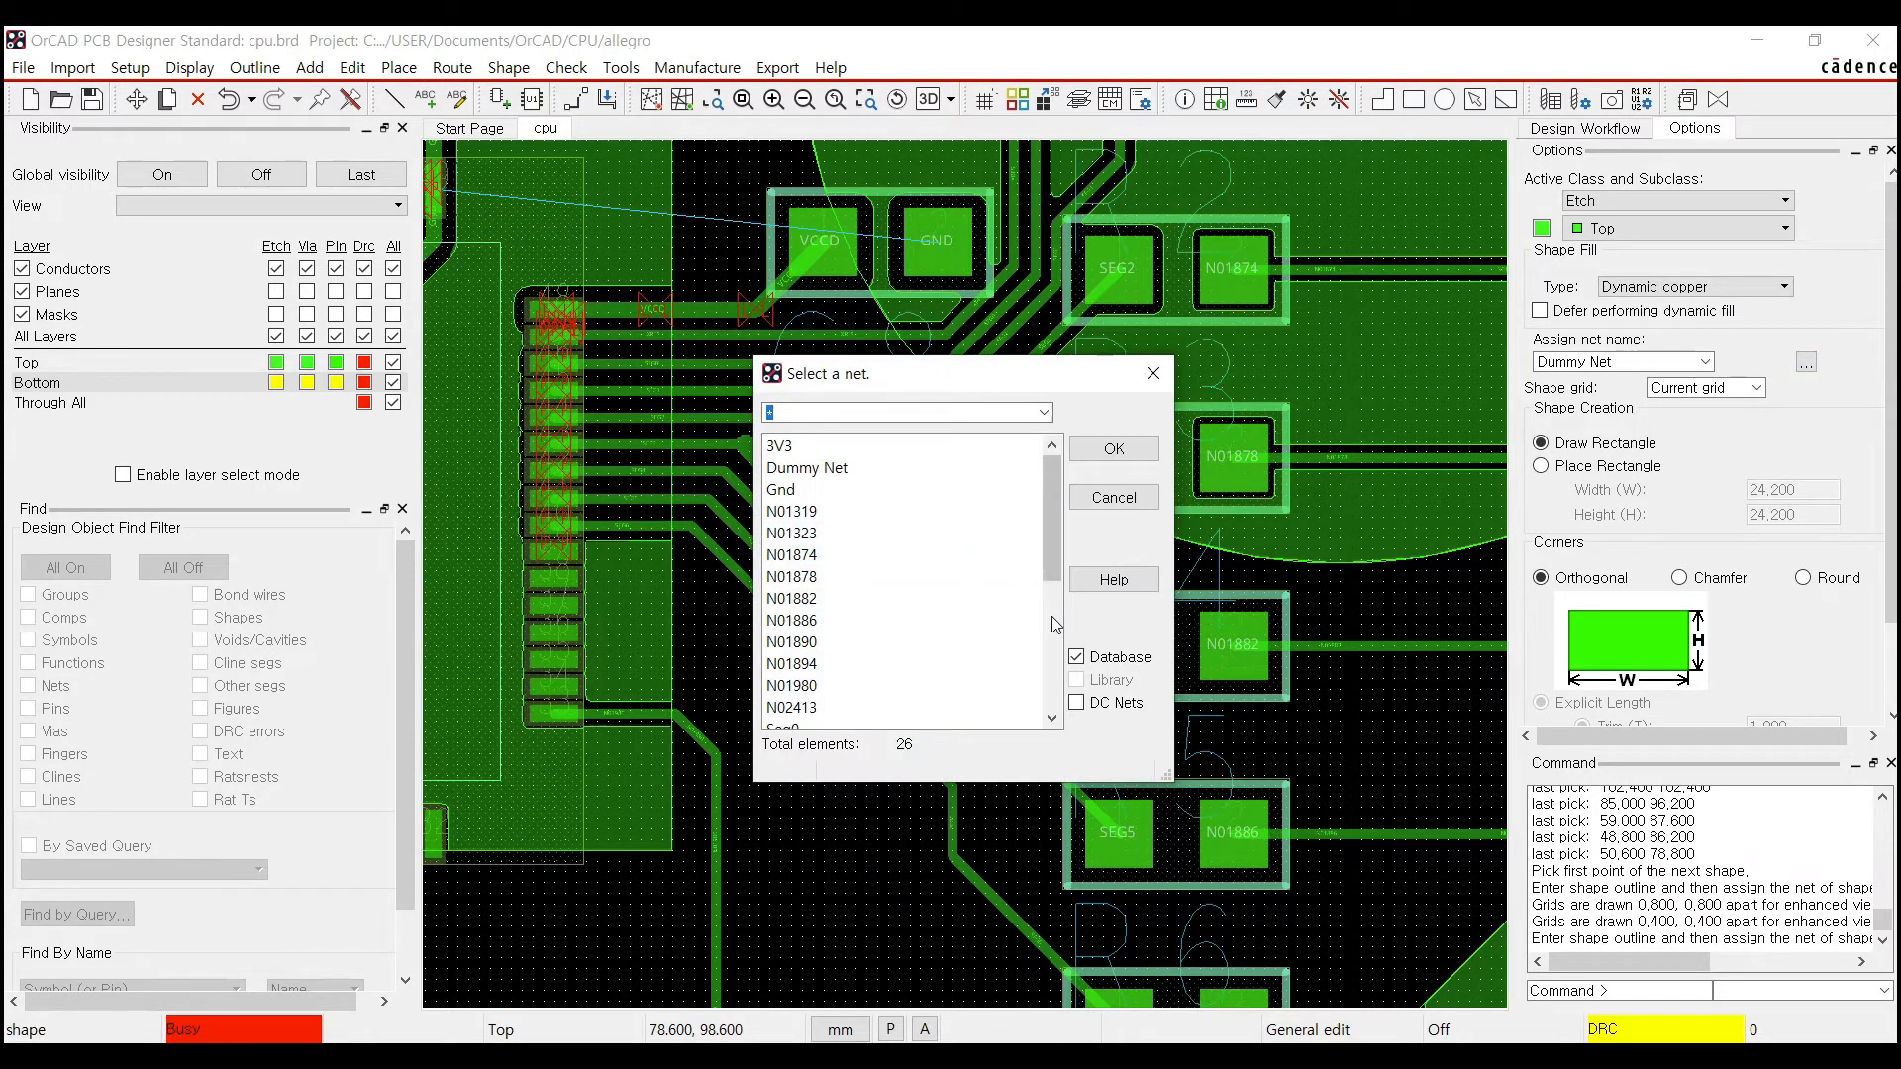
pyautogui.click(1051, 622)
pyautogui.click(844, 535)
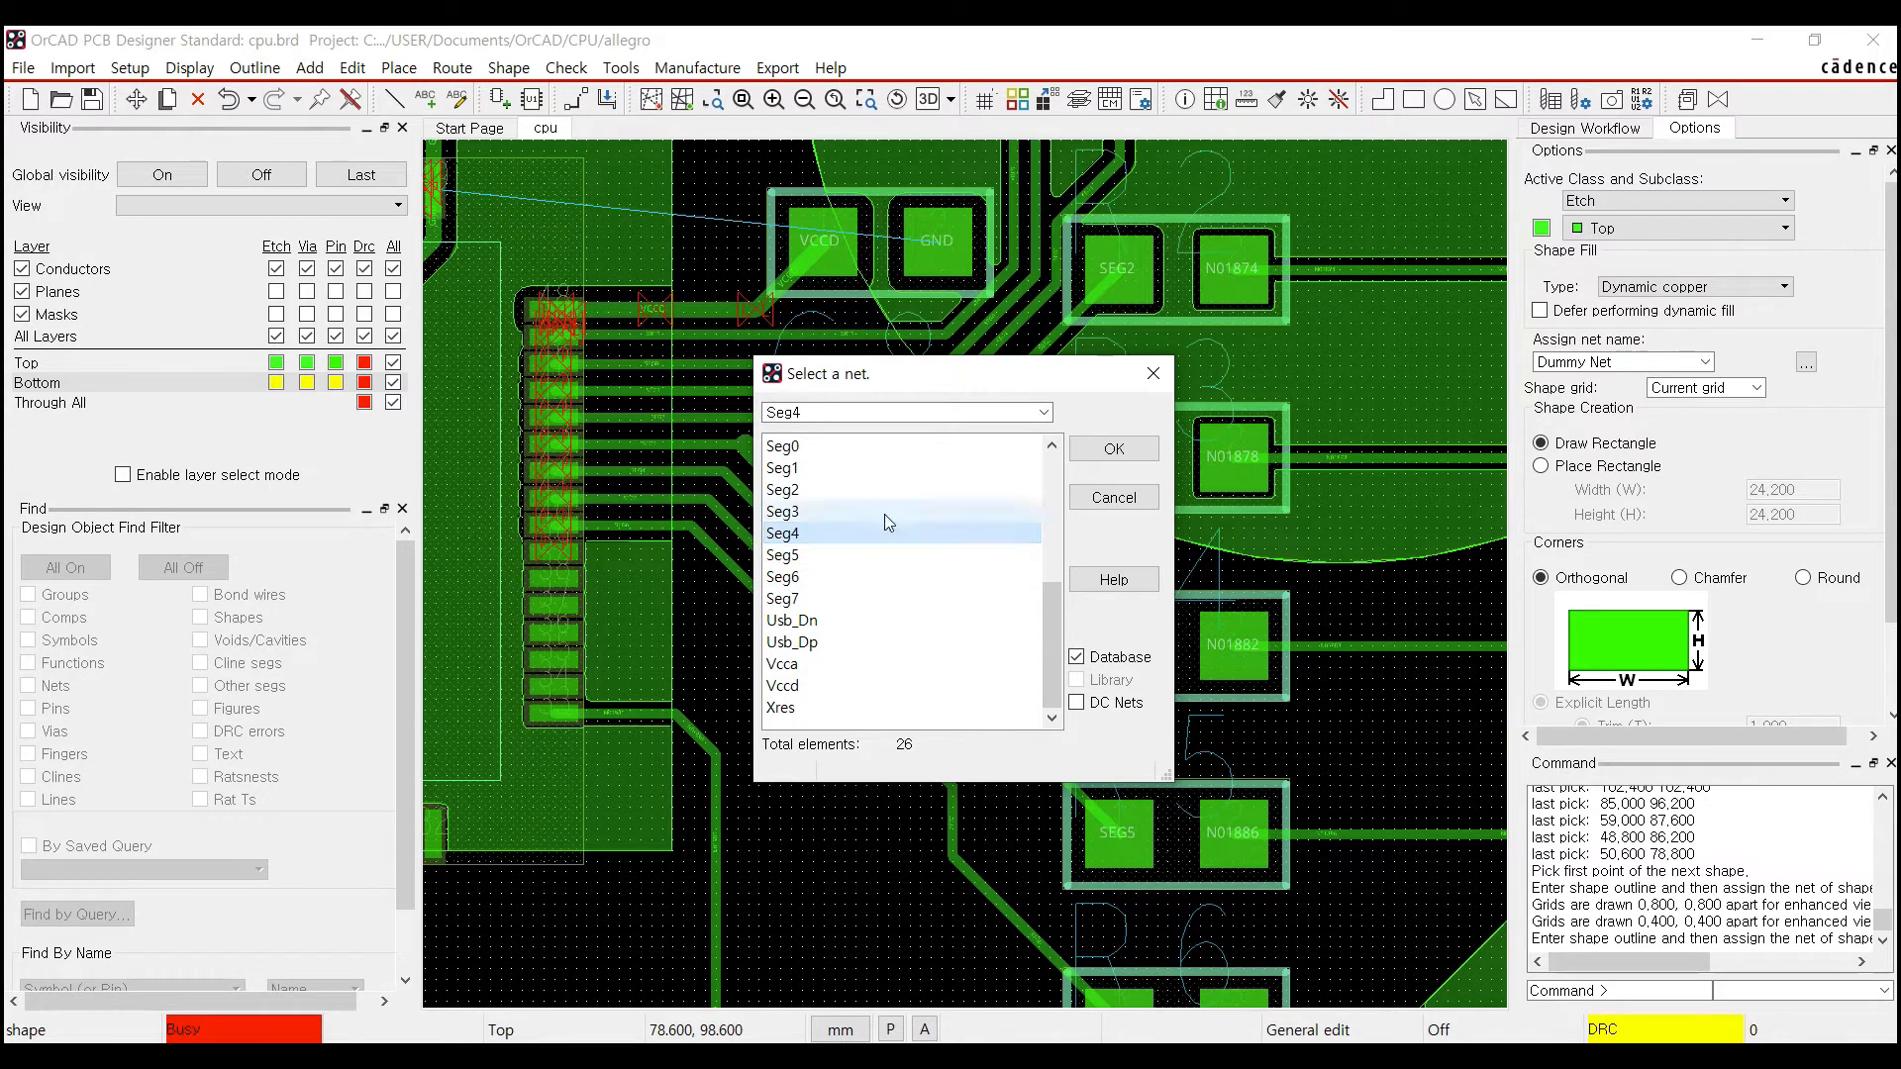
pyautogui.click(1099, 449)
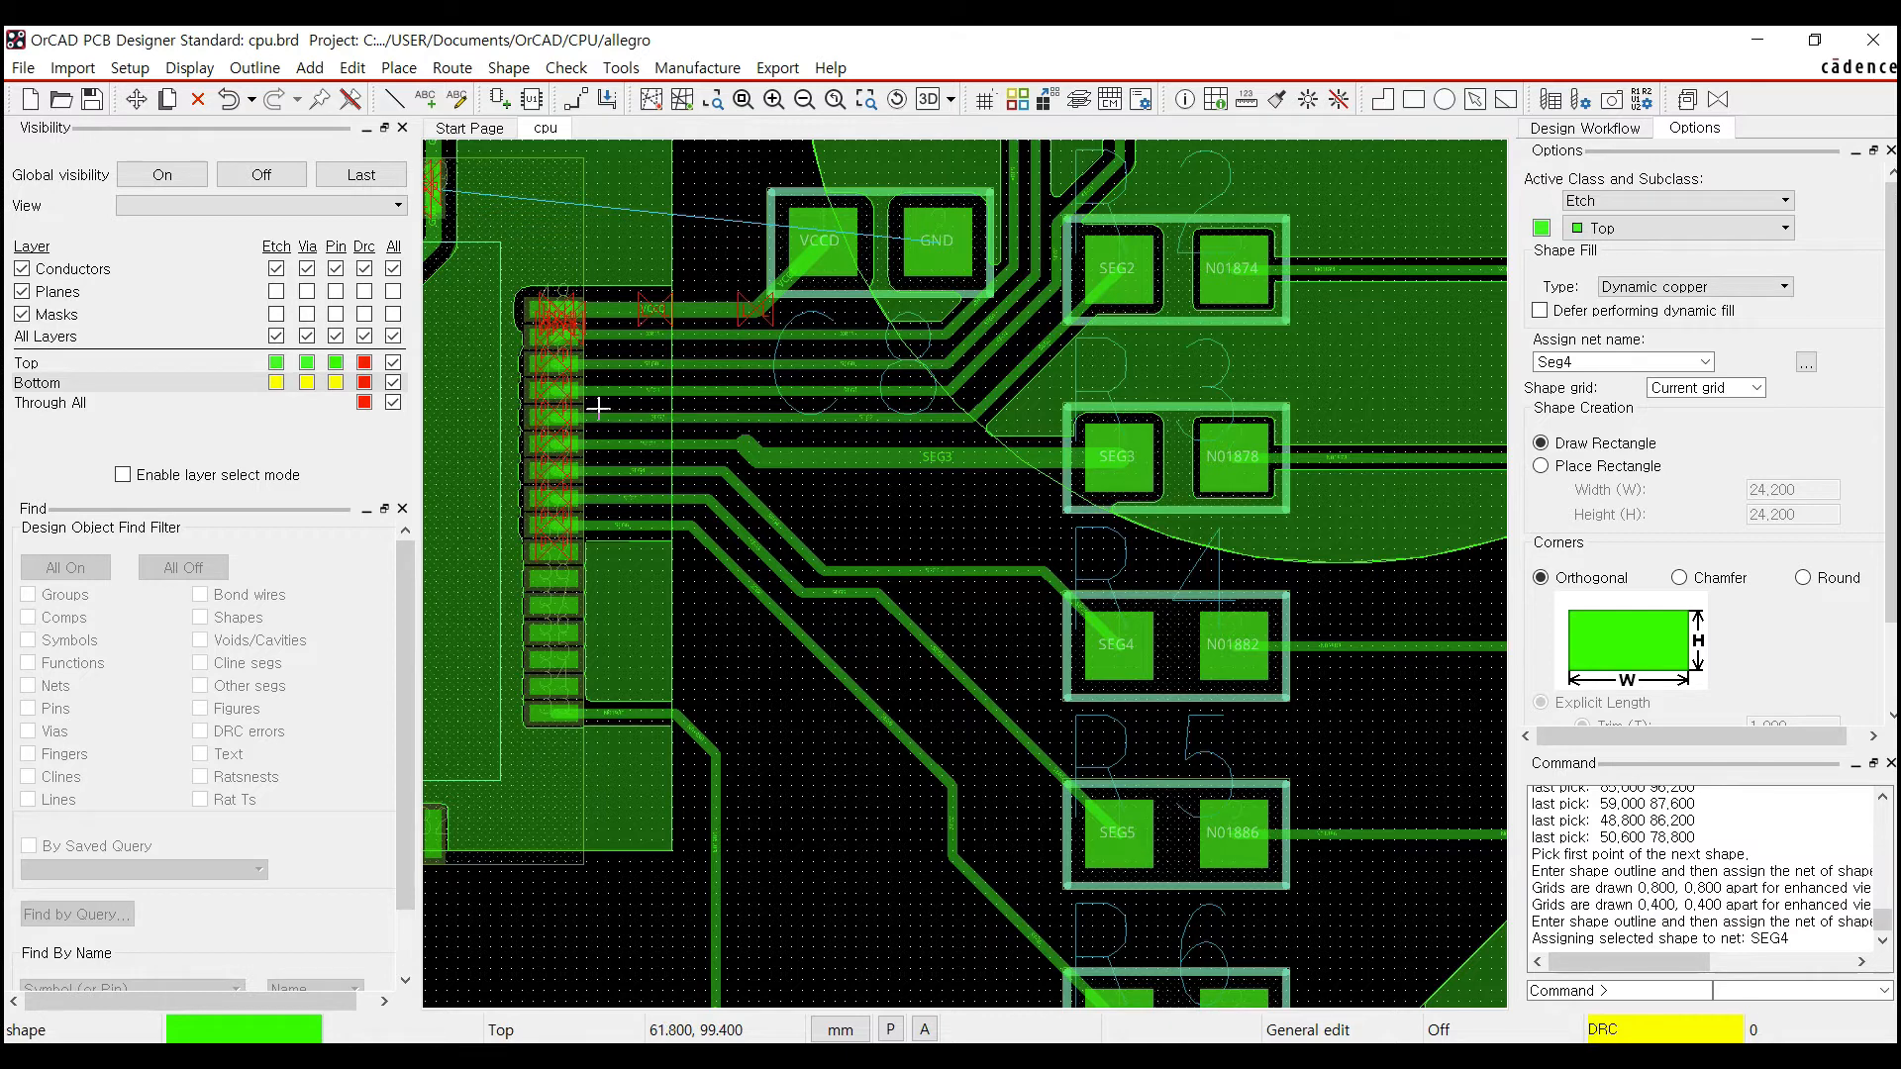
pyautogui.click(477, 311)
pyautogui.click(1325, 858)
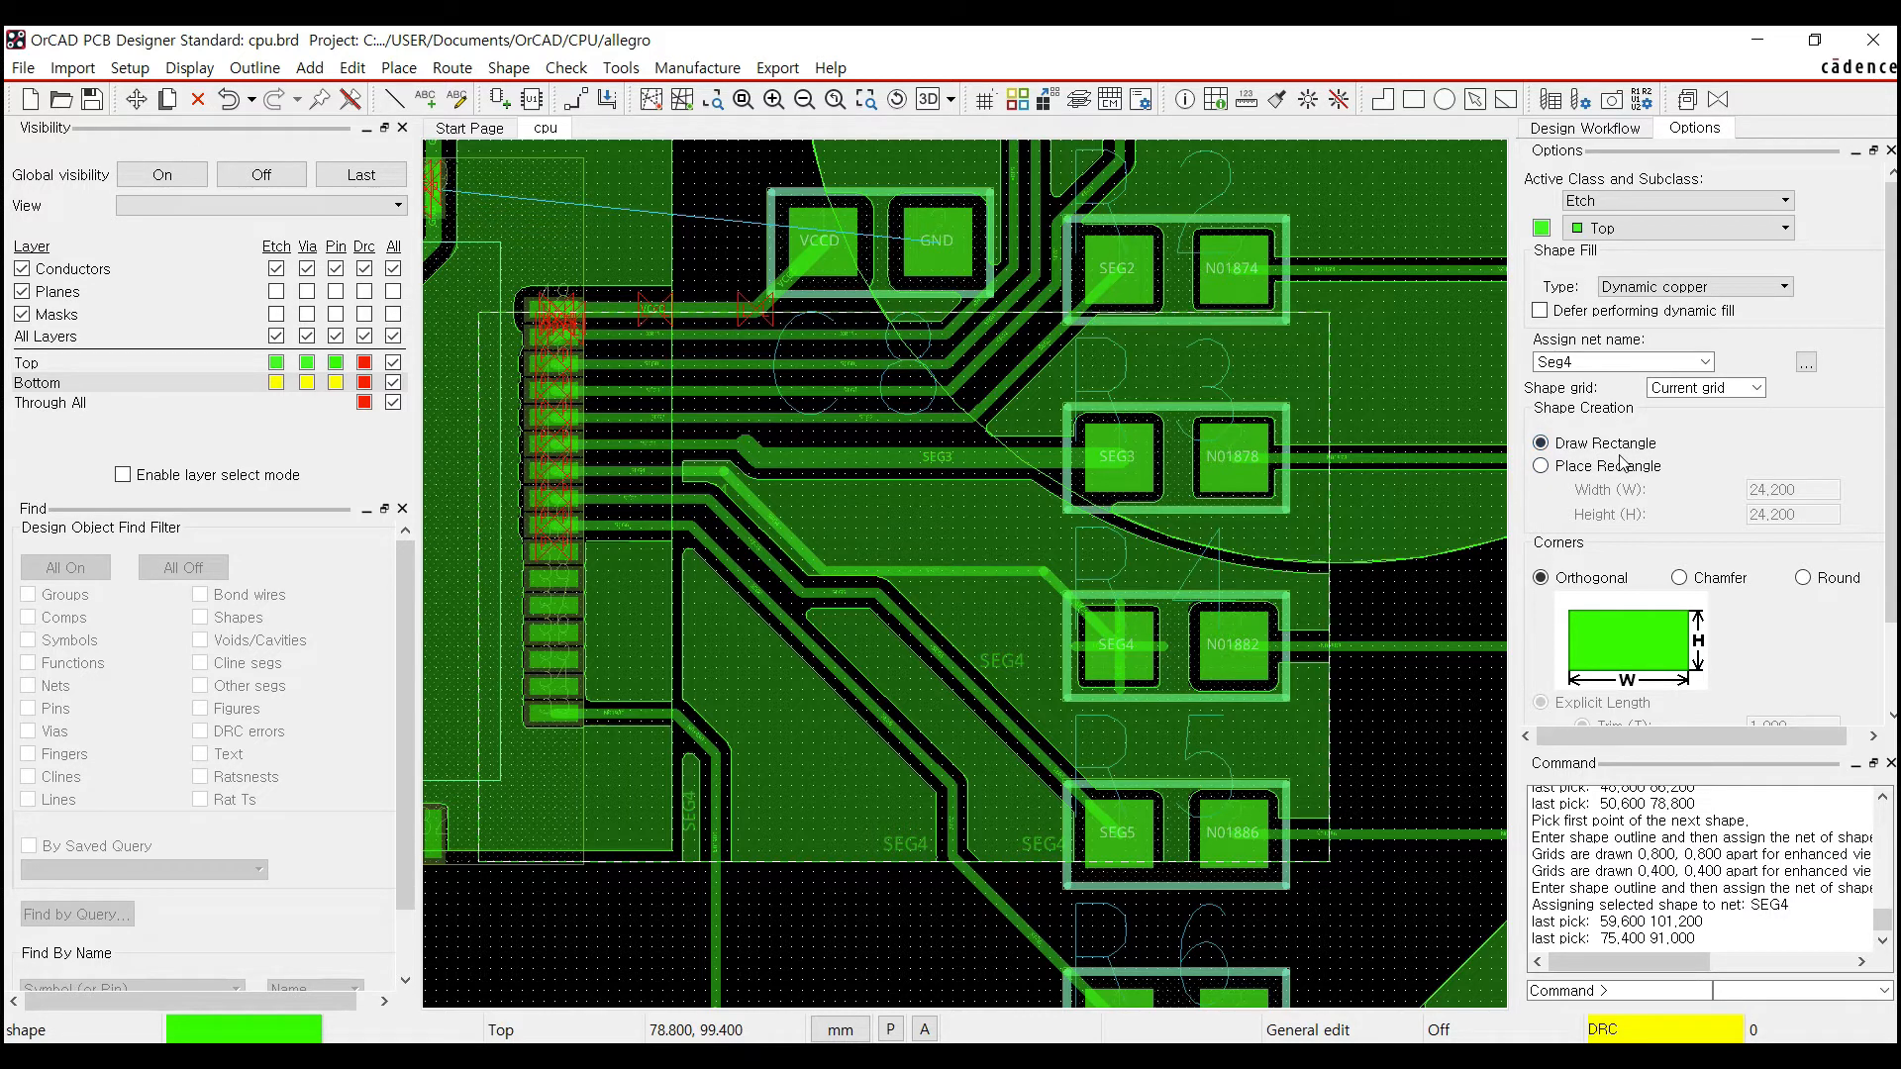
# Switch the rectangle creation mode to Place Rectangle with a width and height of 20 mm each
pyautogui.click(1568, 469)
pyautogui.doubleClick(1817, 491)
pyautogui.write('20000')
pyautogui.doubleClick(1810, 515)
pyautogui.write('2')
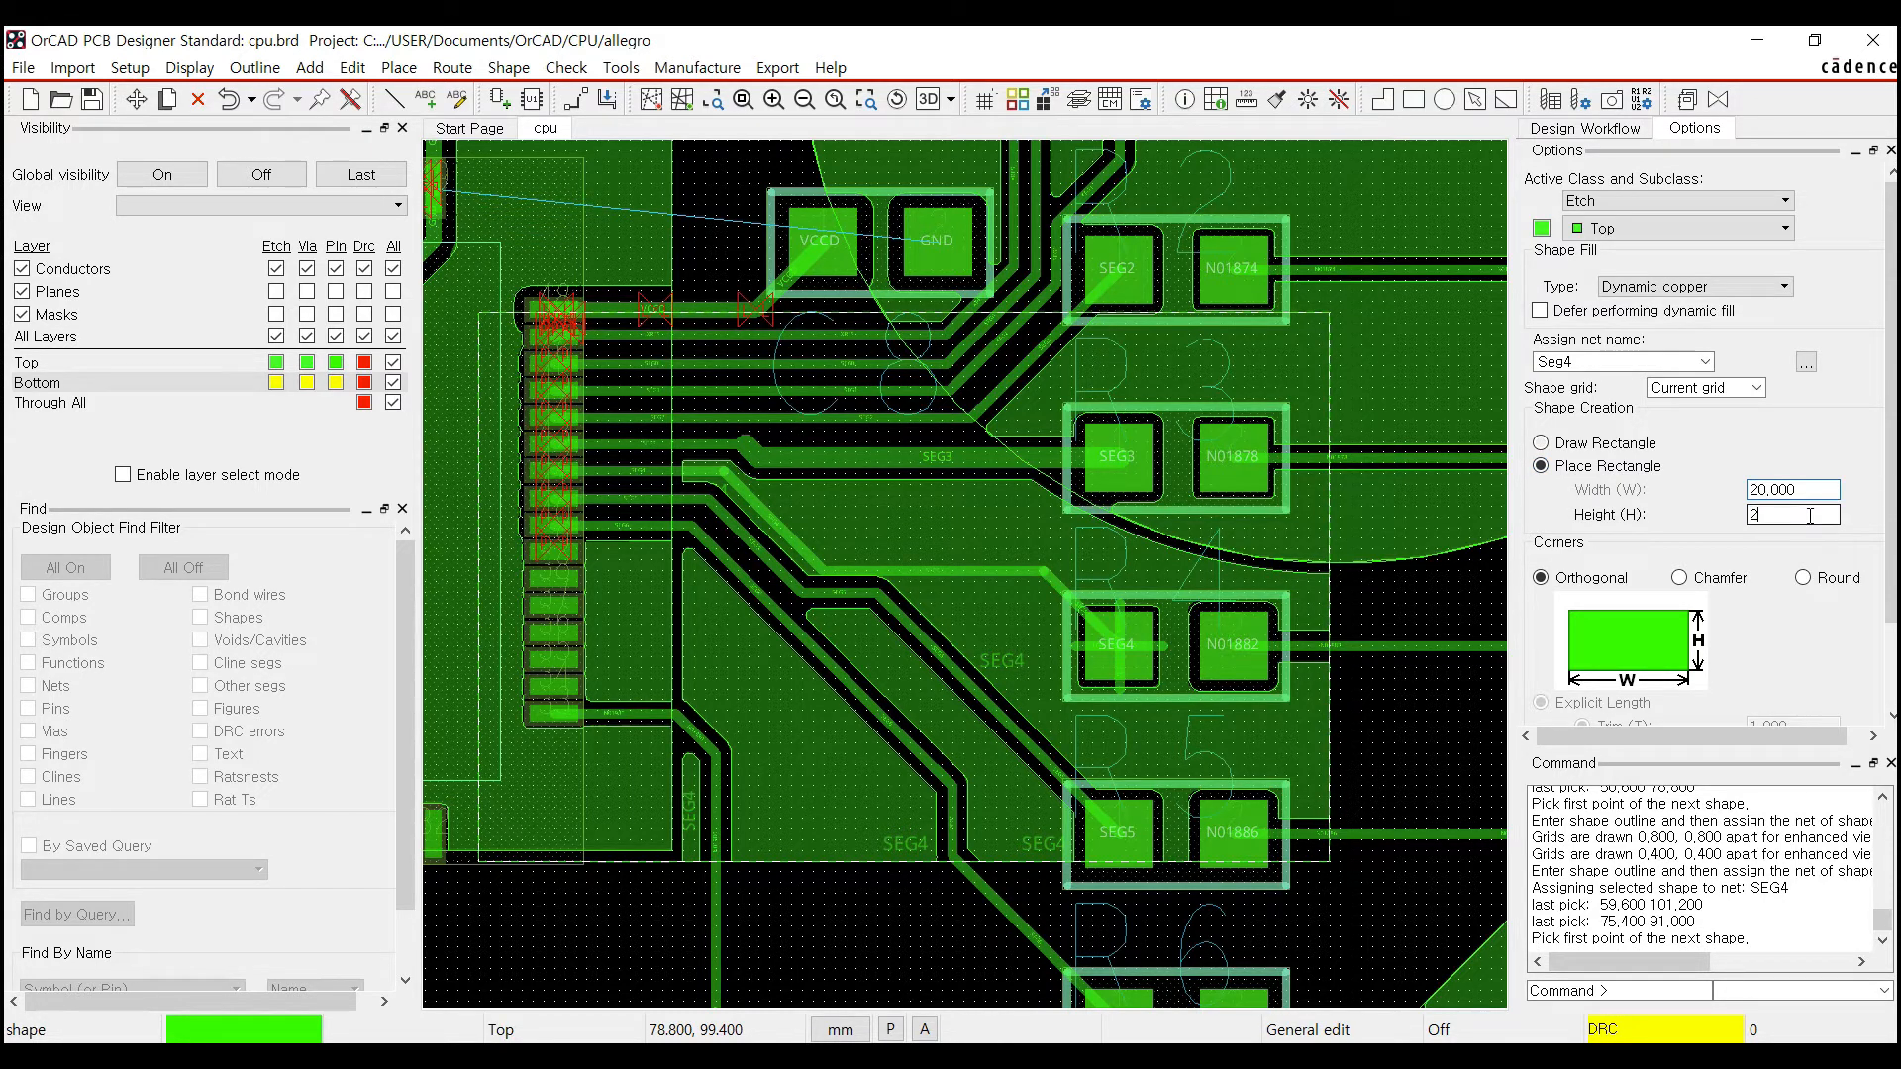
pyautogui.write('0')
pyautogui.doubleClick(1809, 487)
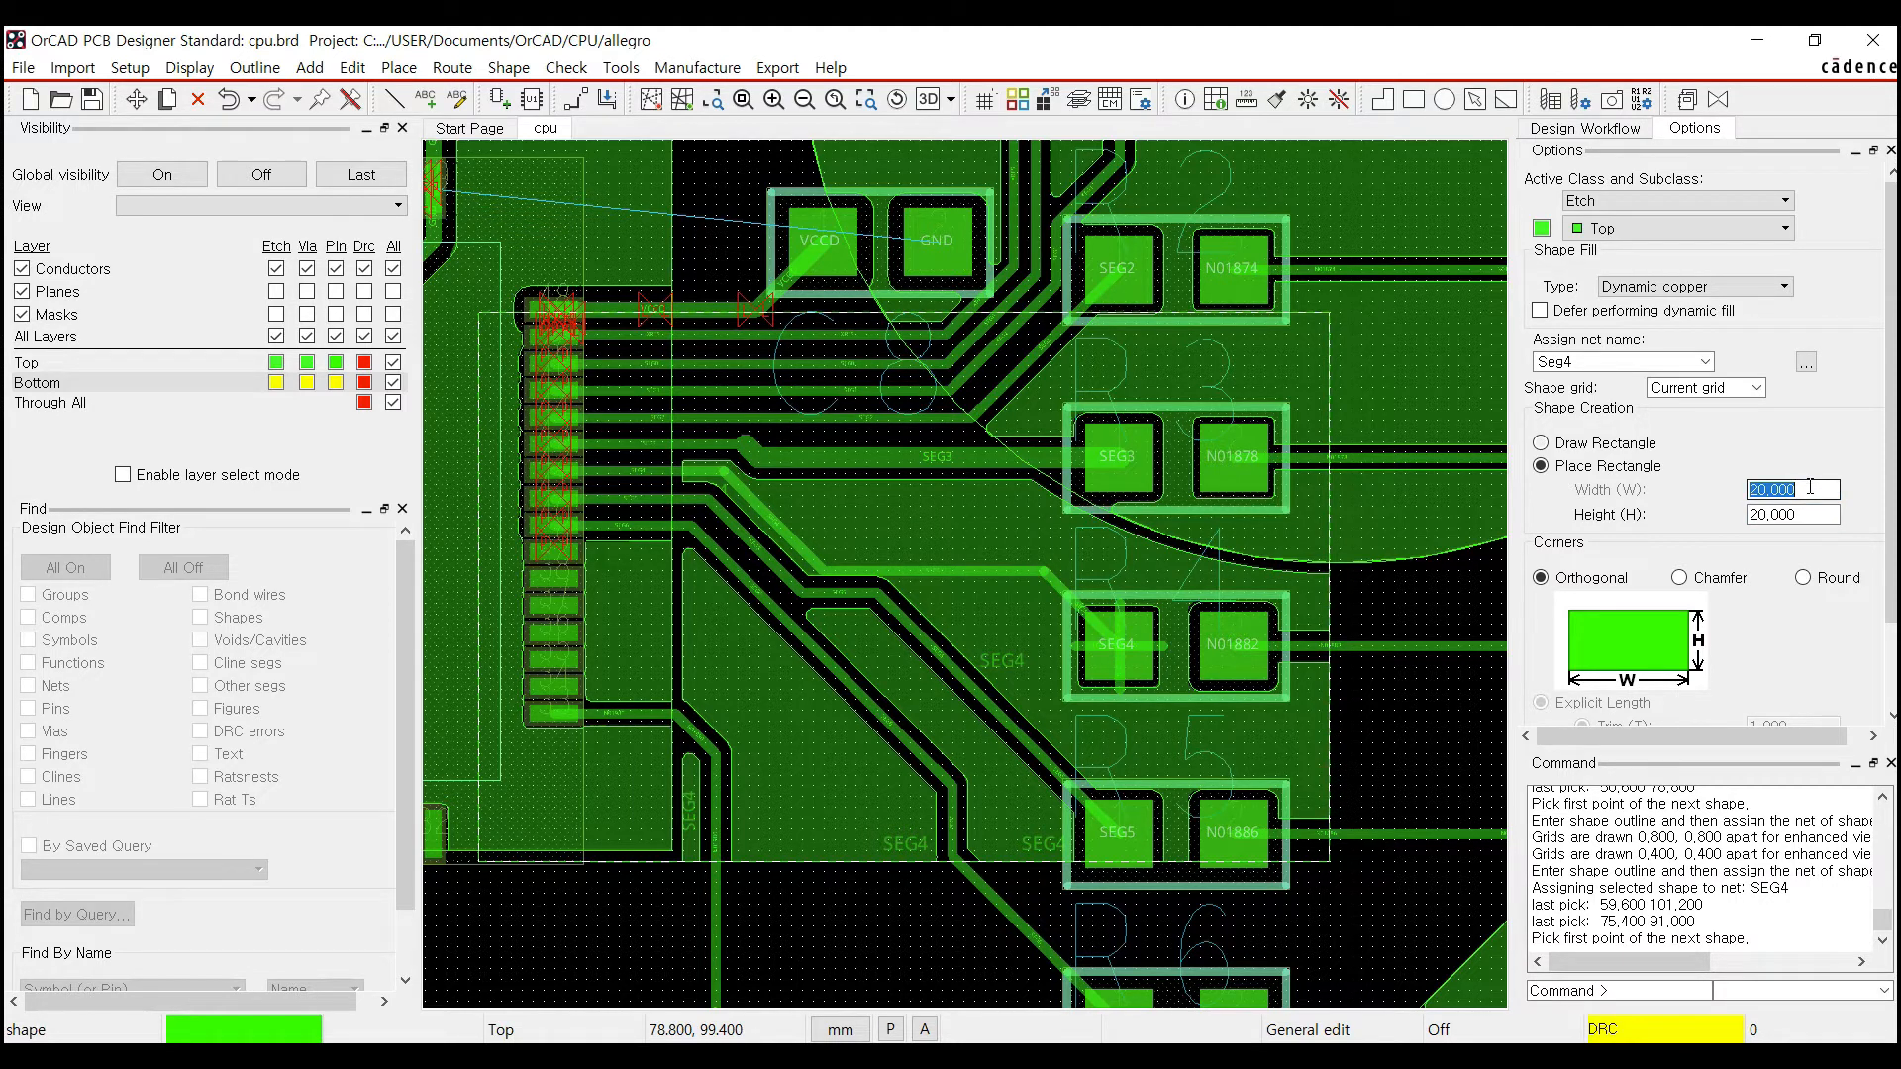
# Choose Chamfer as the corner style for the rectangle to place
pyautogui.scroll(2, 792, 275)
pyautogui.scroll(-3, 792, 275)
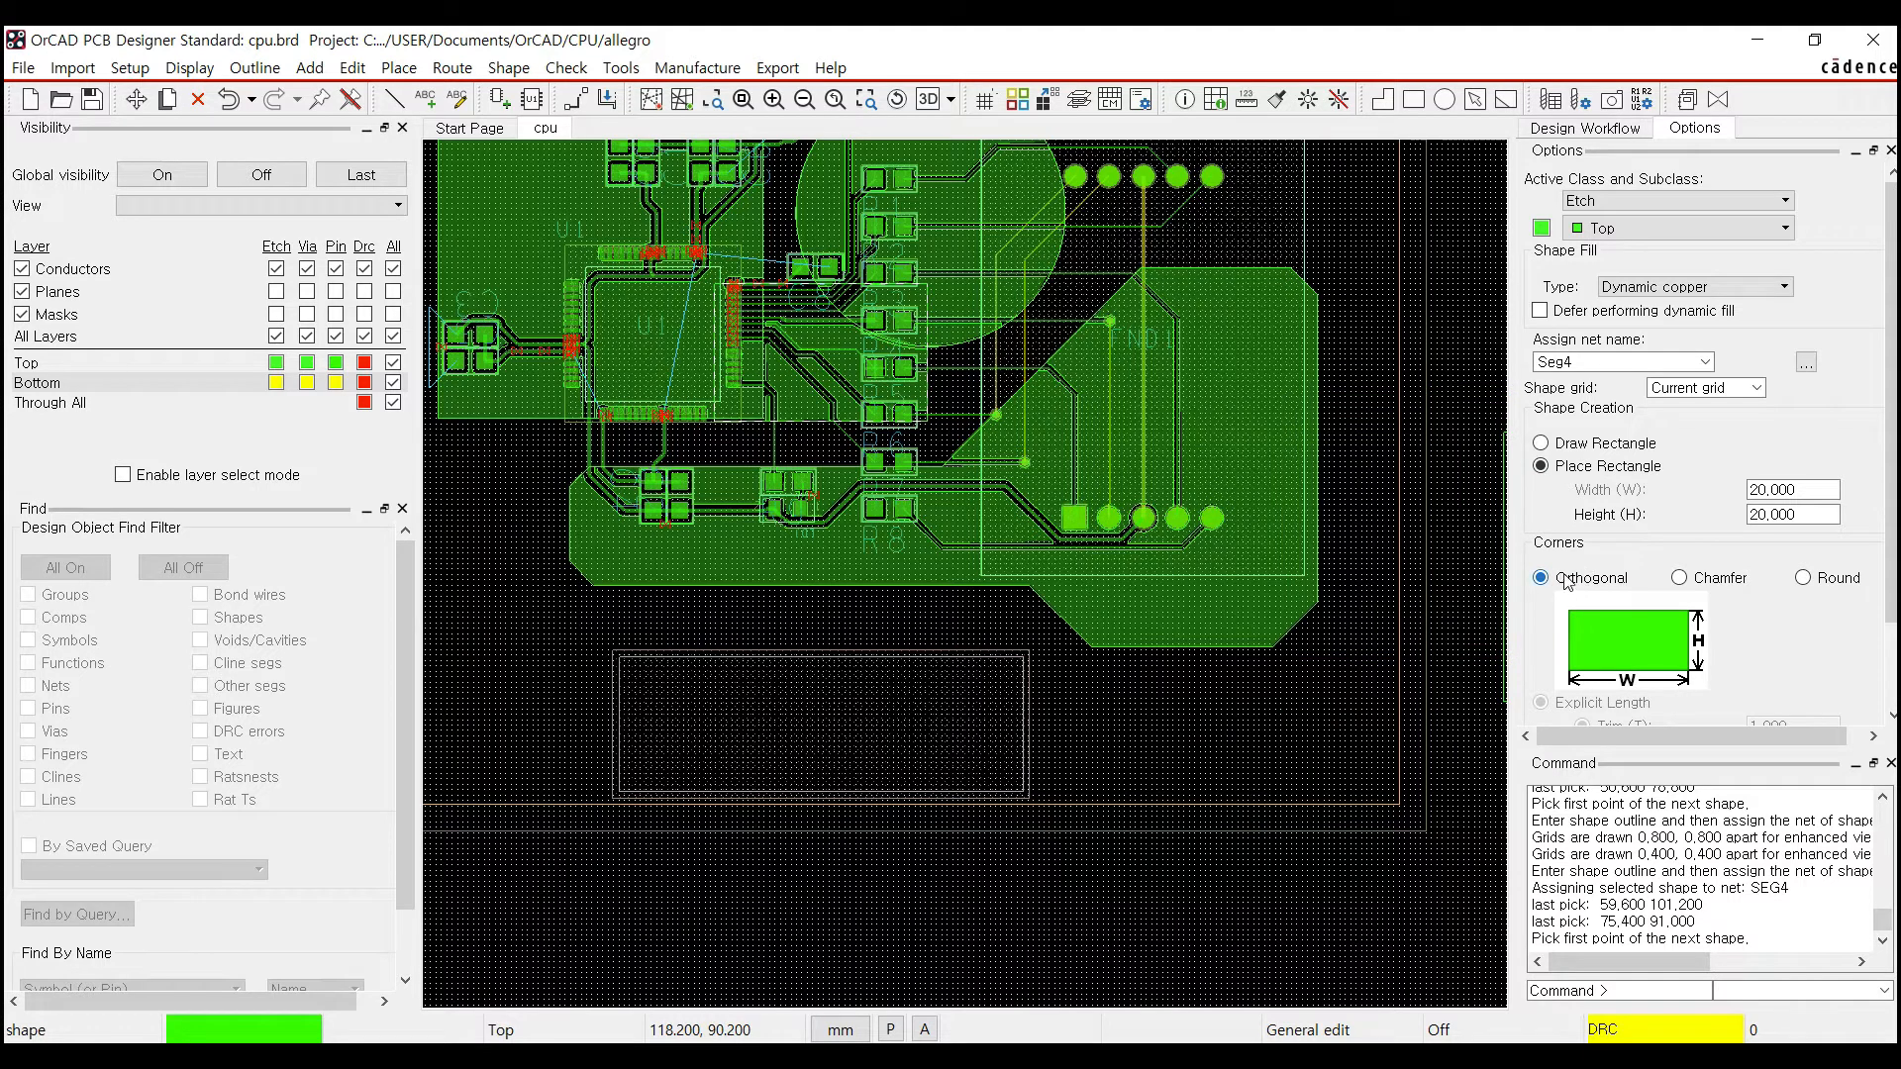
pyautogui.scroll(-2, 1564, 572)
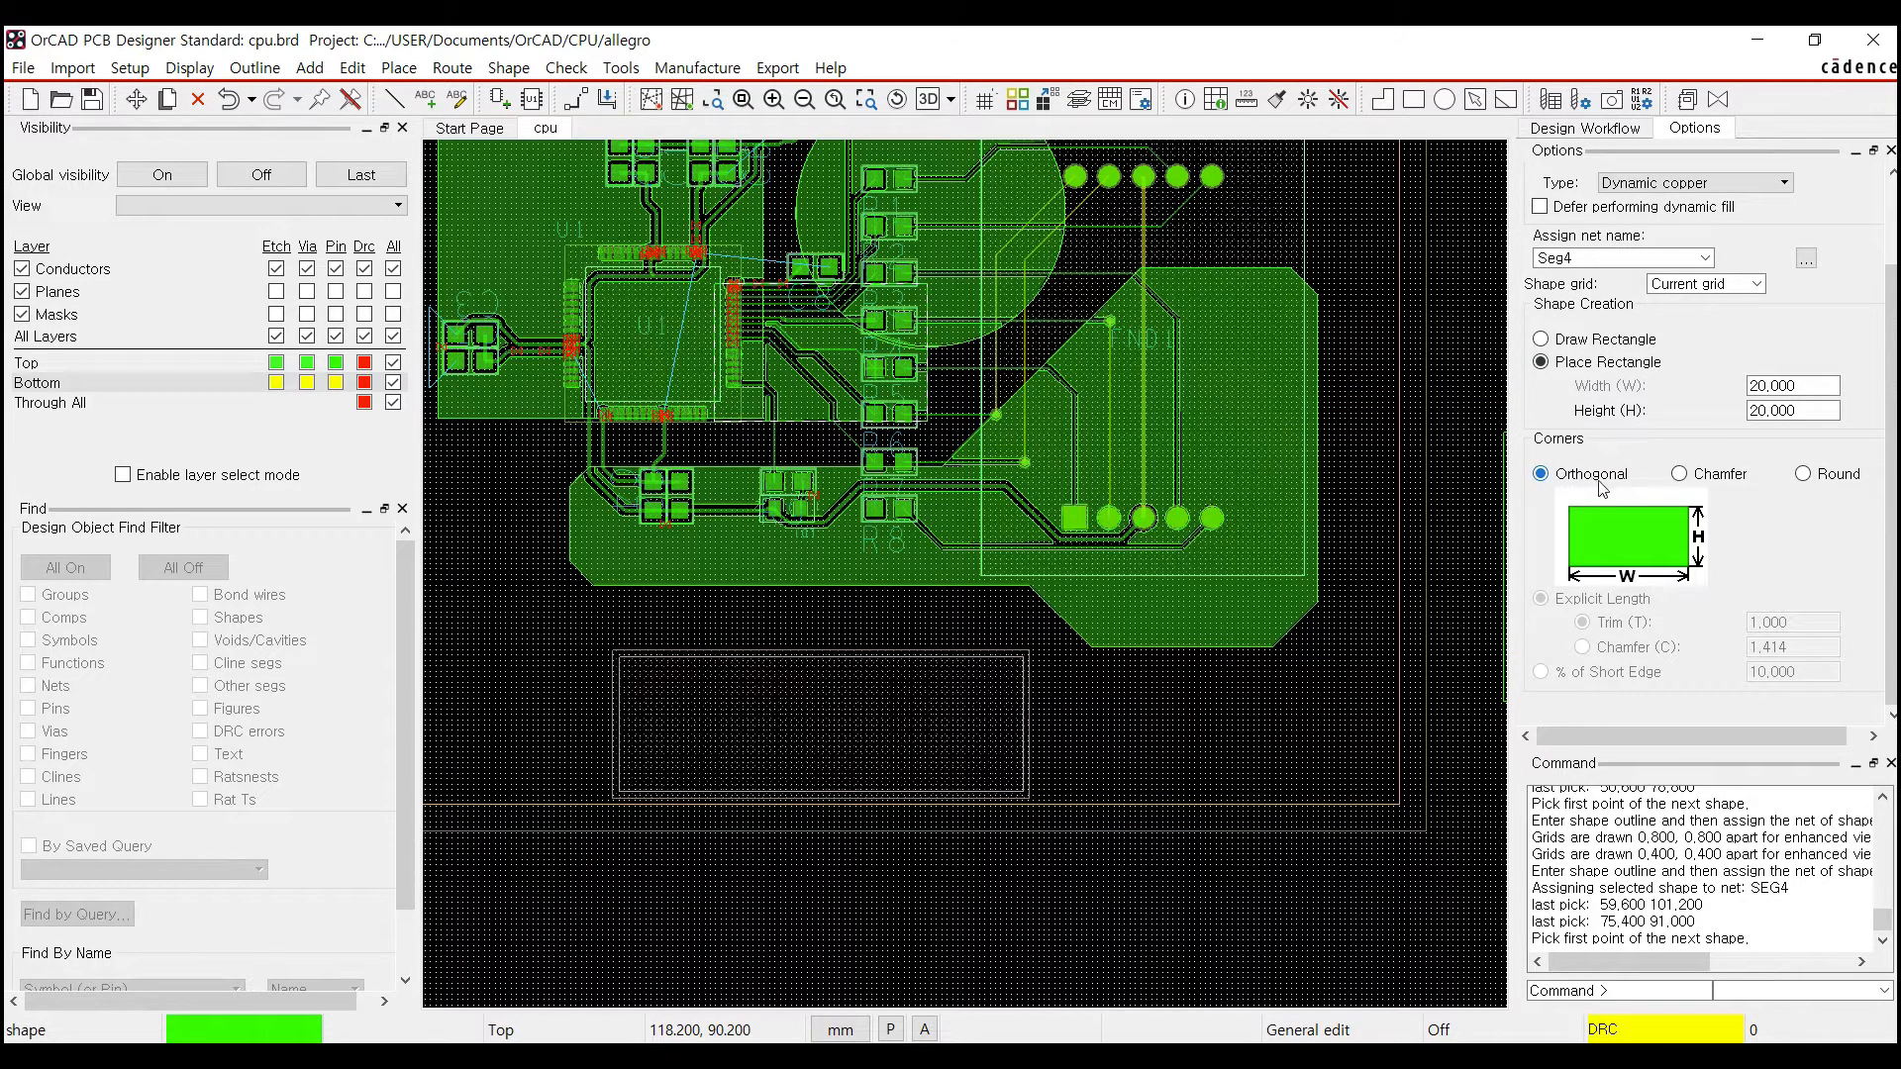
pyautogui.click(1697, 480)
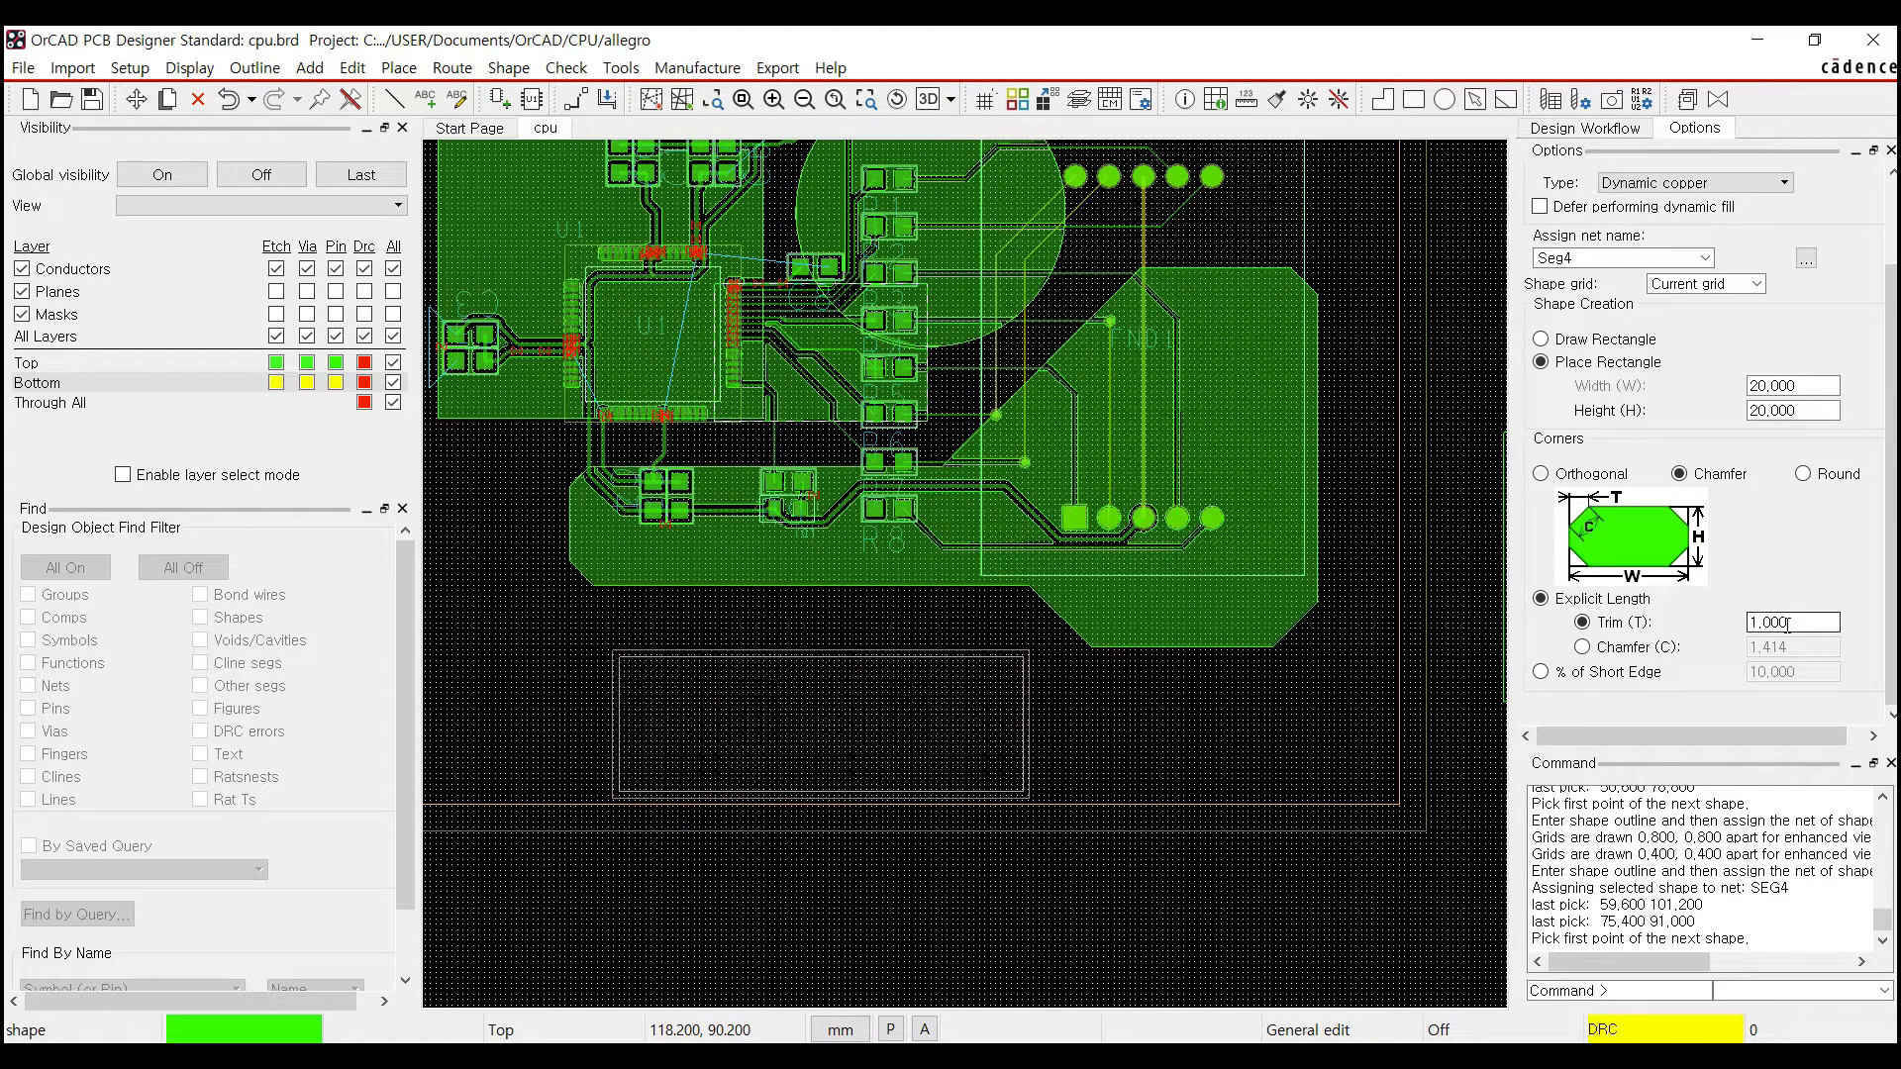
# Compare the chamfer's short-edge percentage and explicit length sizing, keep explicit length with a 1 mm trim, and switch the corners to Round
pyautogui.moveTo(1800, 626); pyautogui.dragTo(1753, 639)
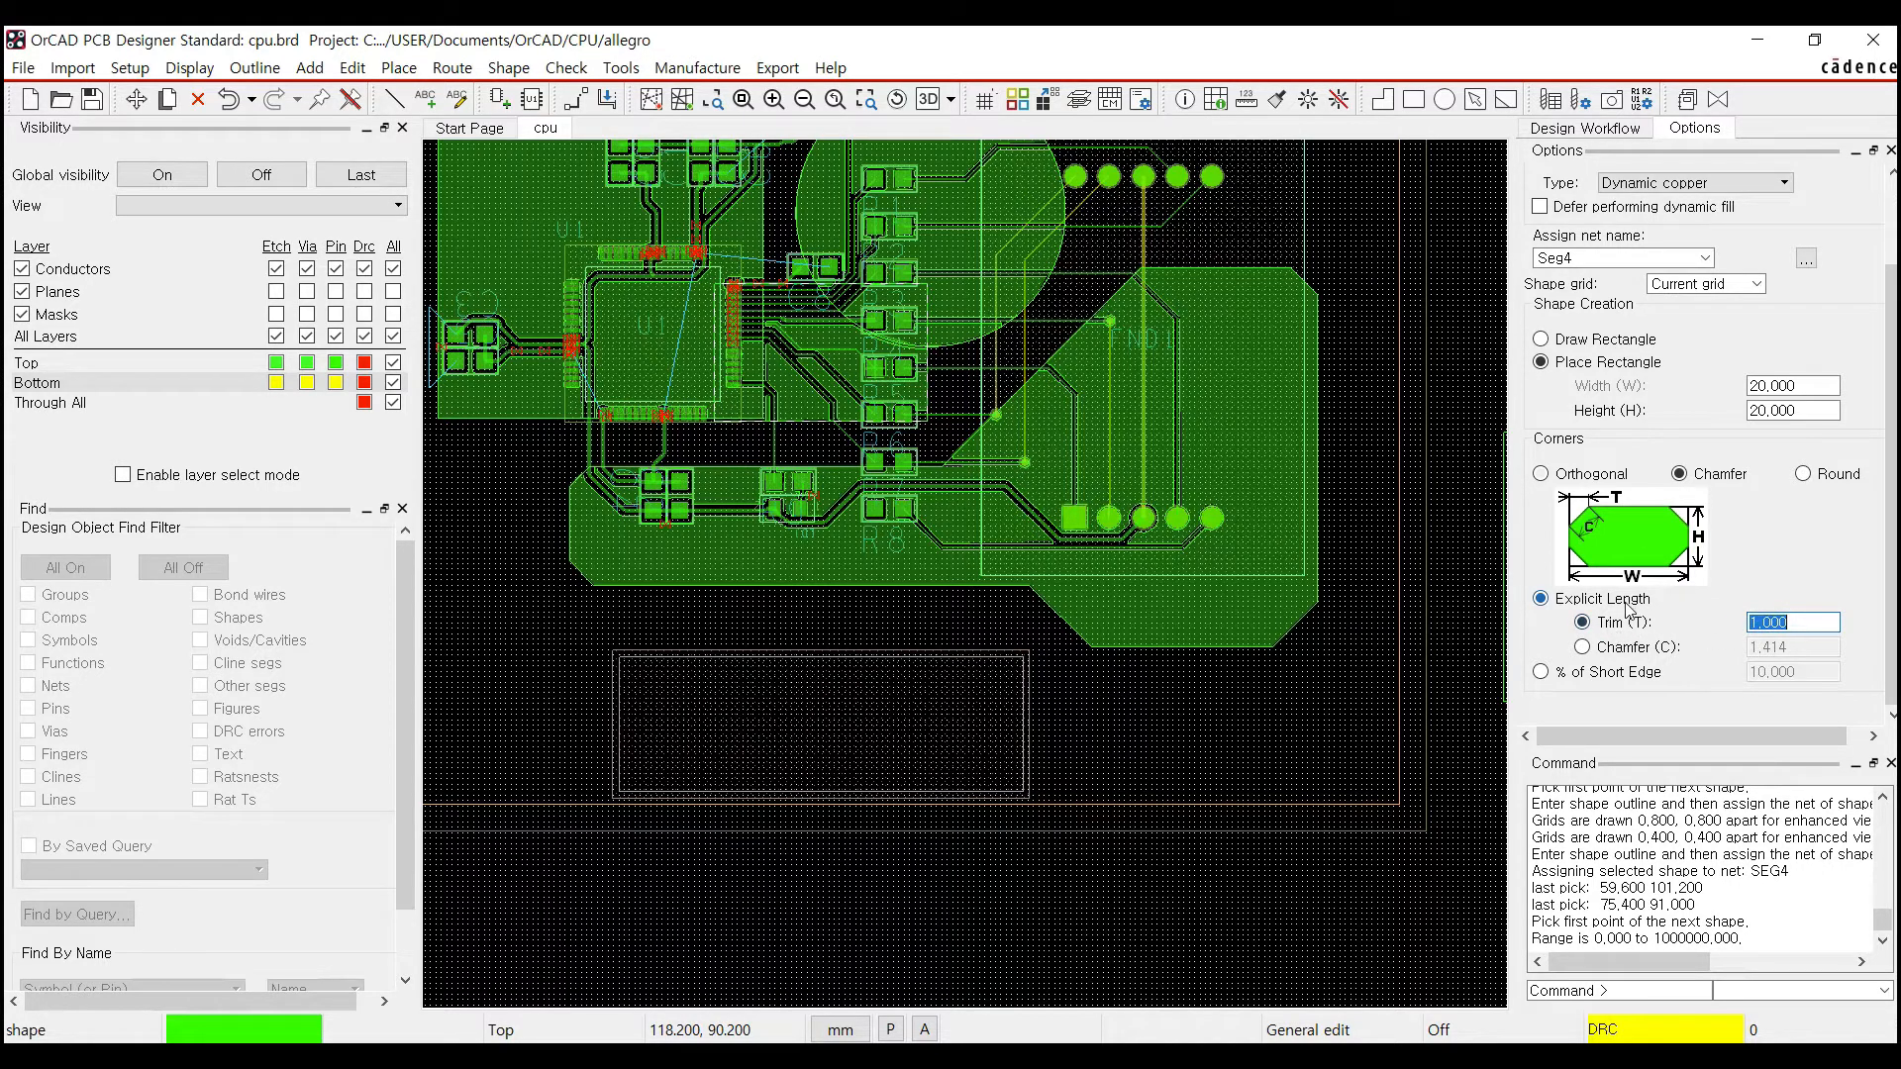
pyautogui.click(1601, 678)
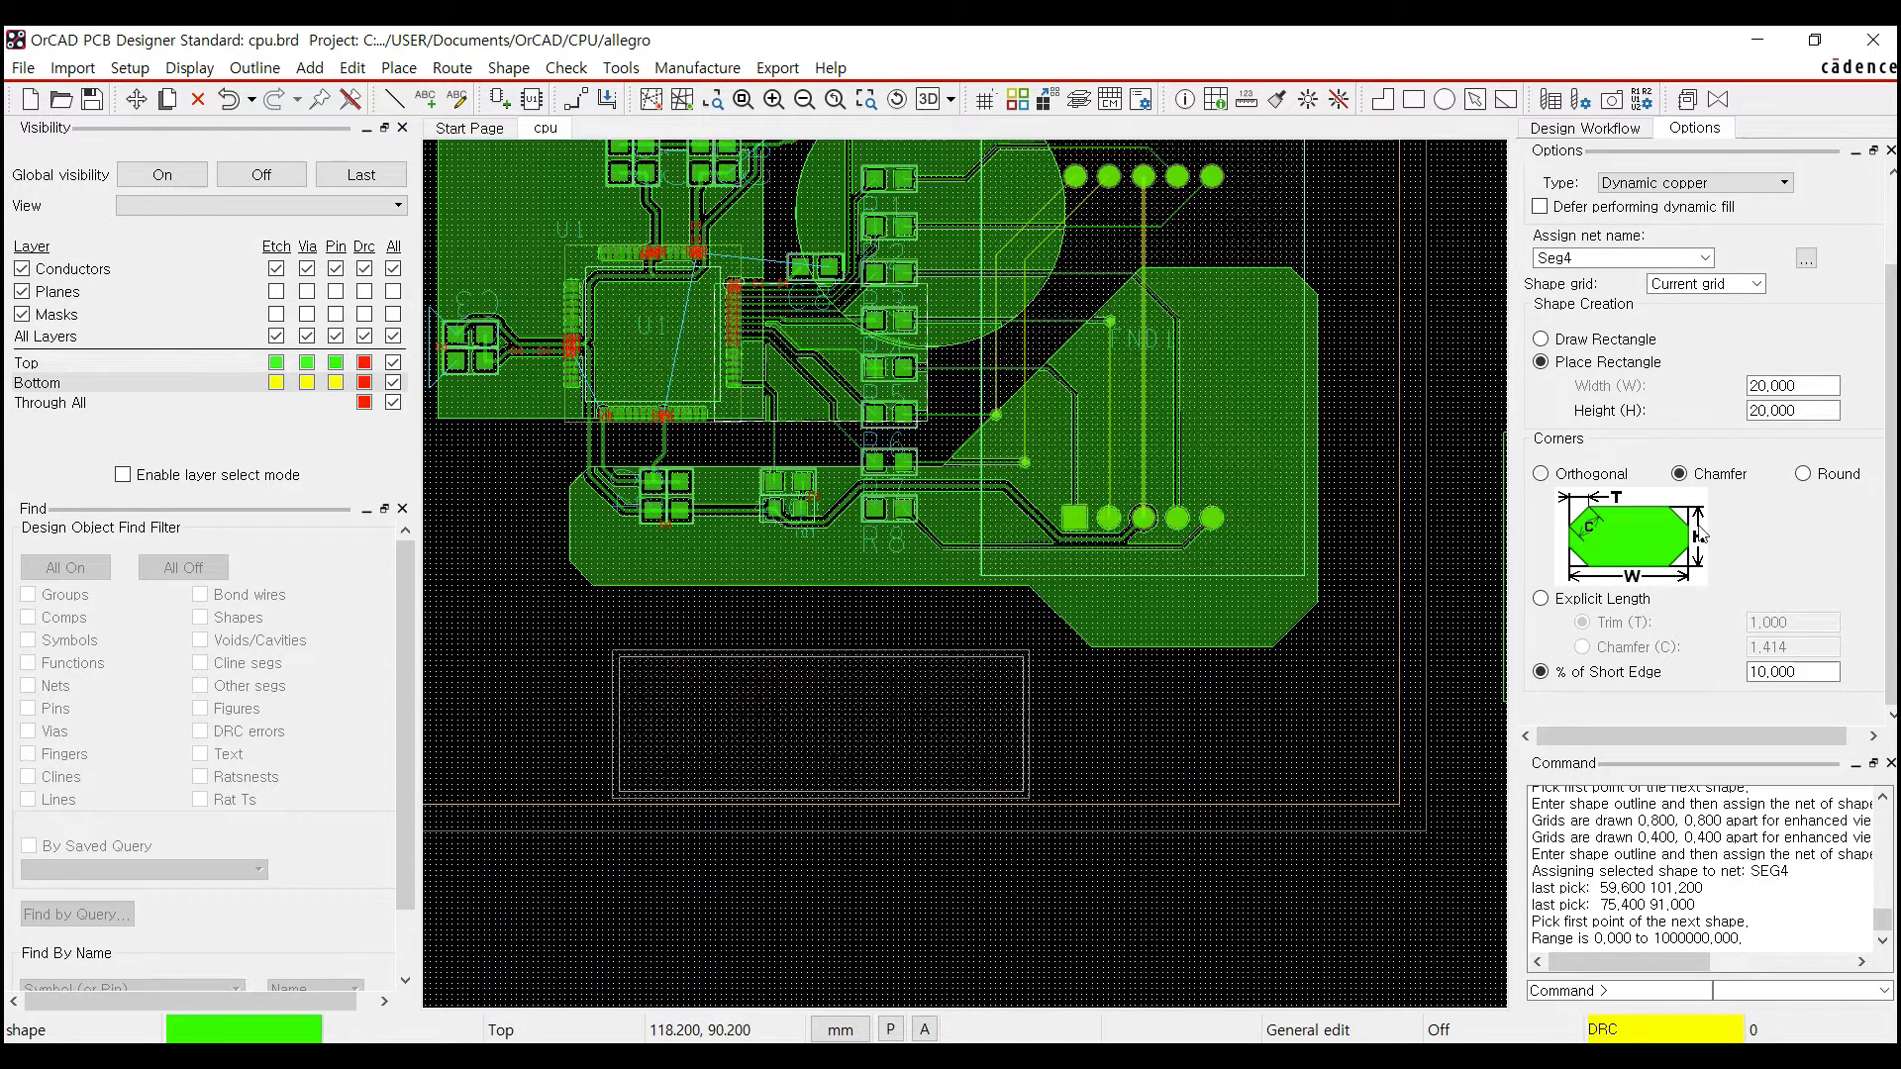
pyautogui.click(1597, 601)
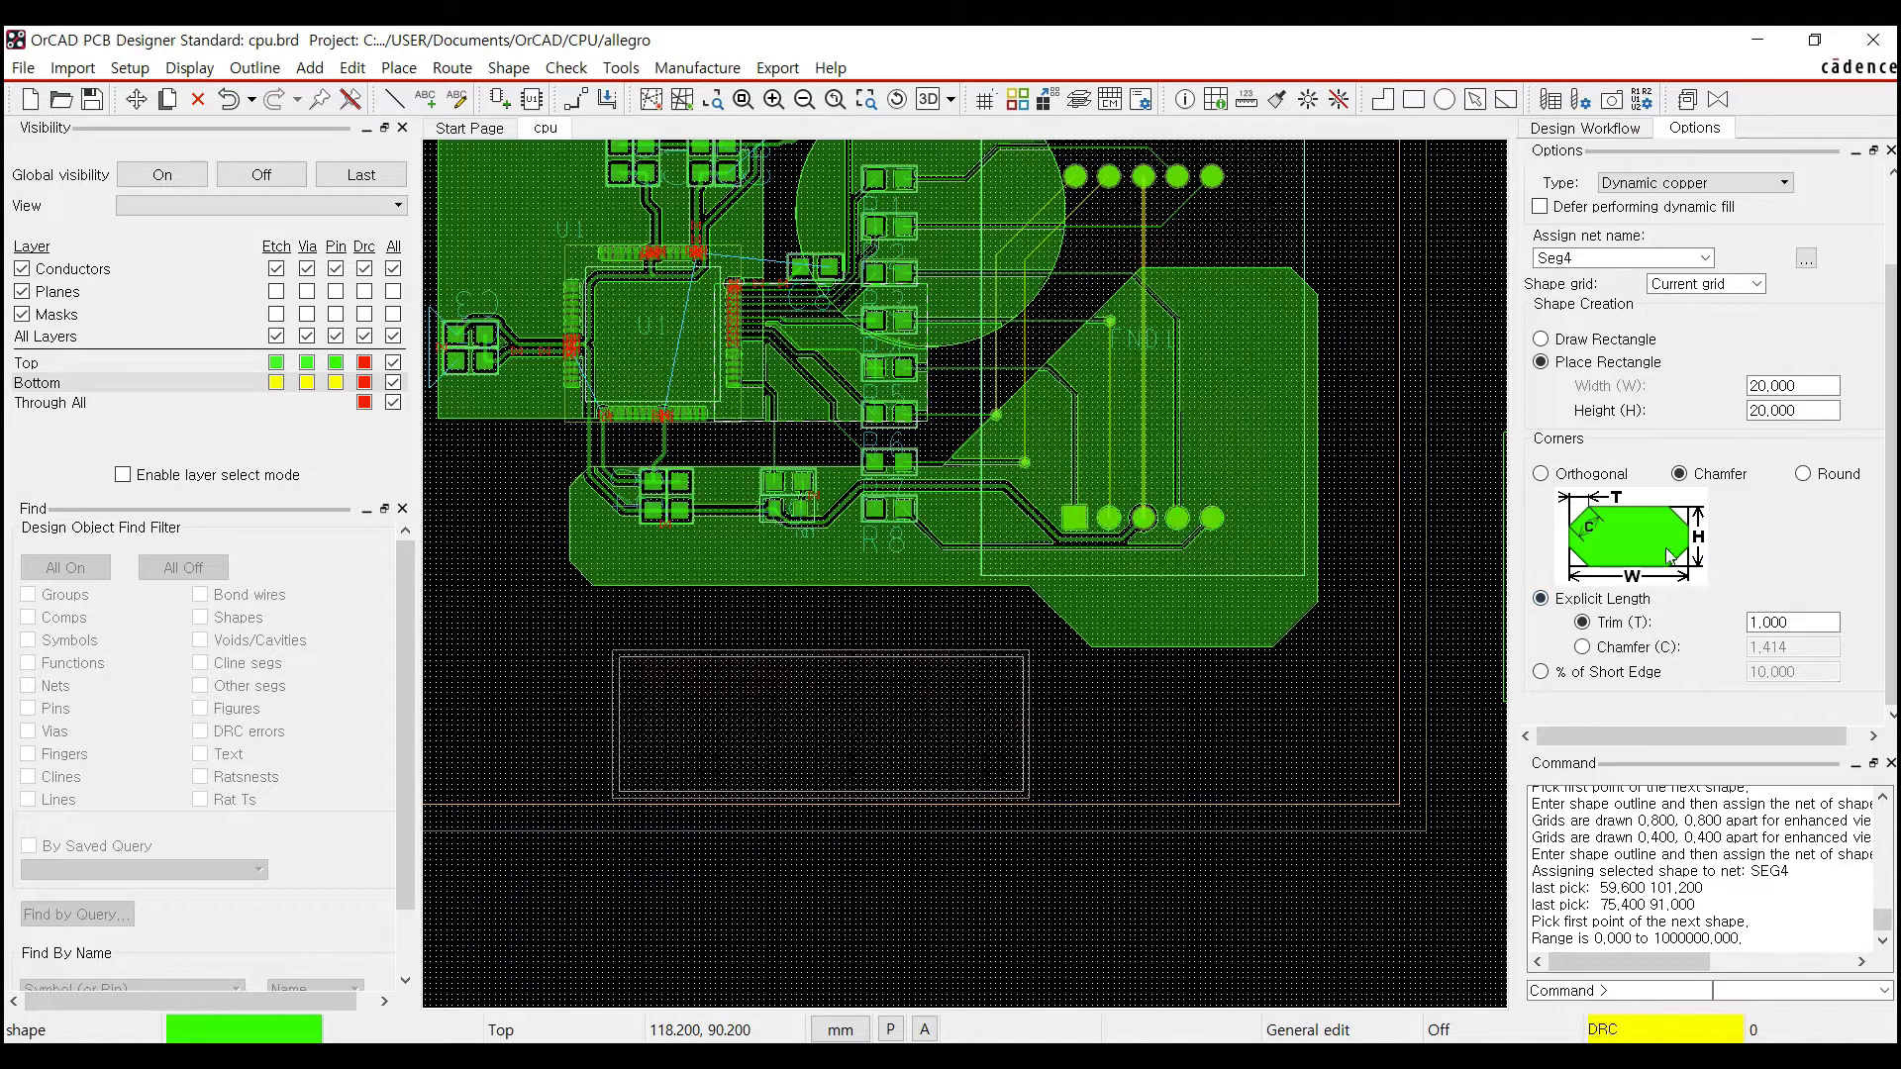
pyautogui.click(1805, 476)
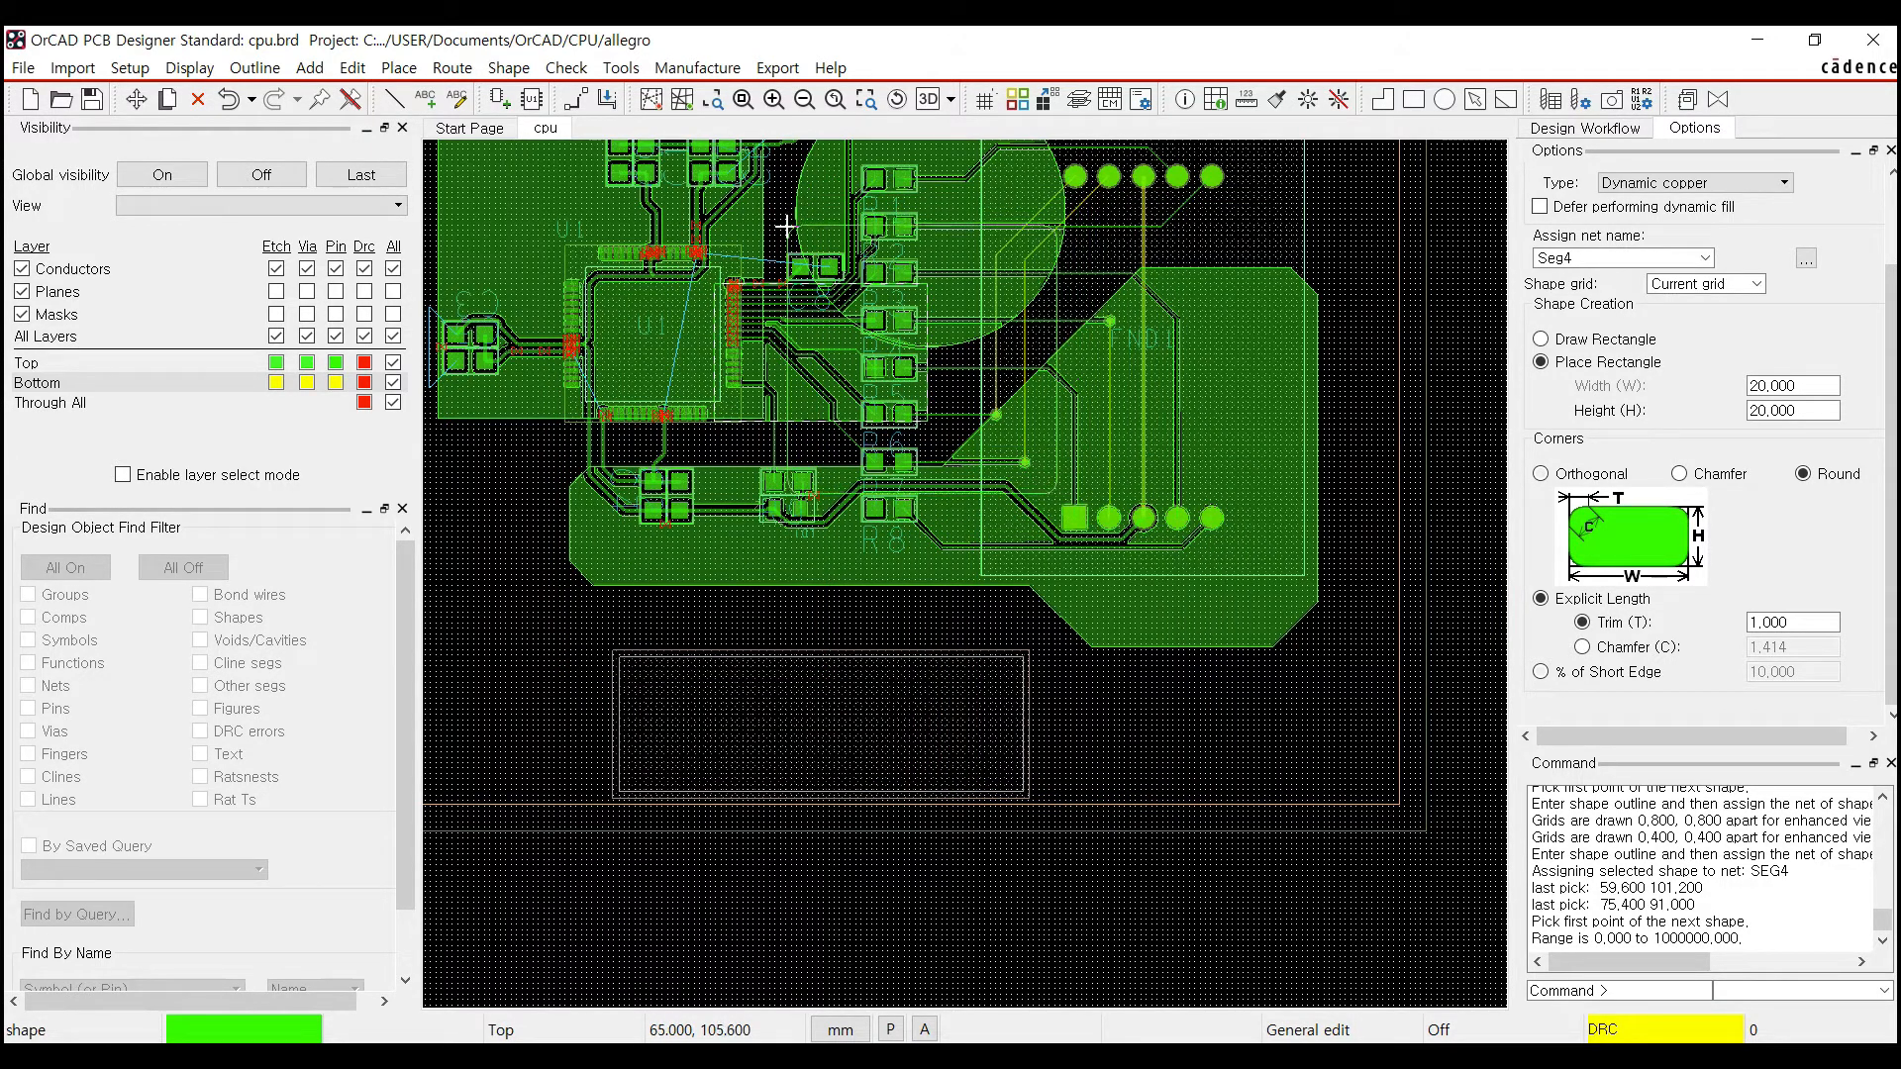
# Place the 20 by 20 mm rounded Seg4 rectangle at about (72.4, 102.8) beside the resistor column and finish the shape command
pyautogui.click(887, 261)
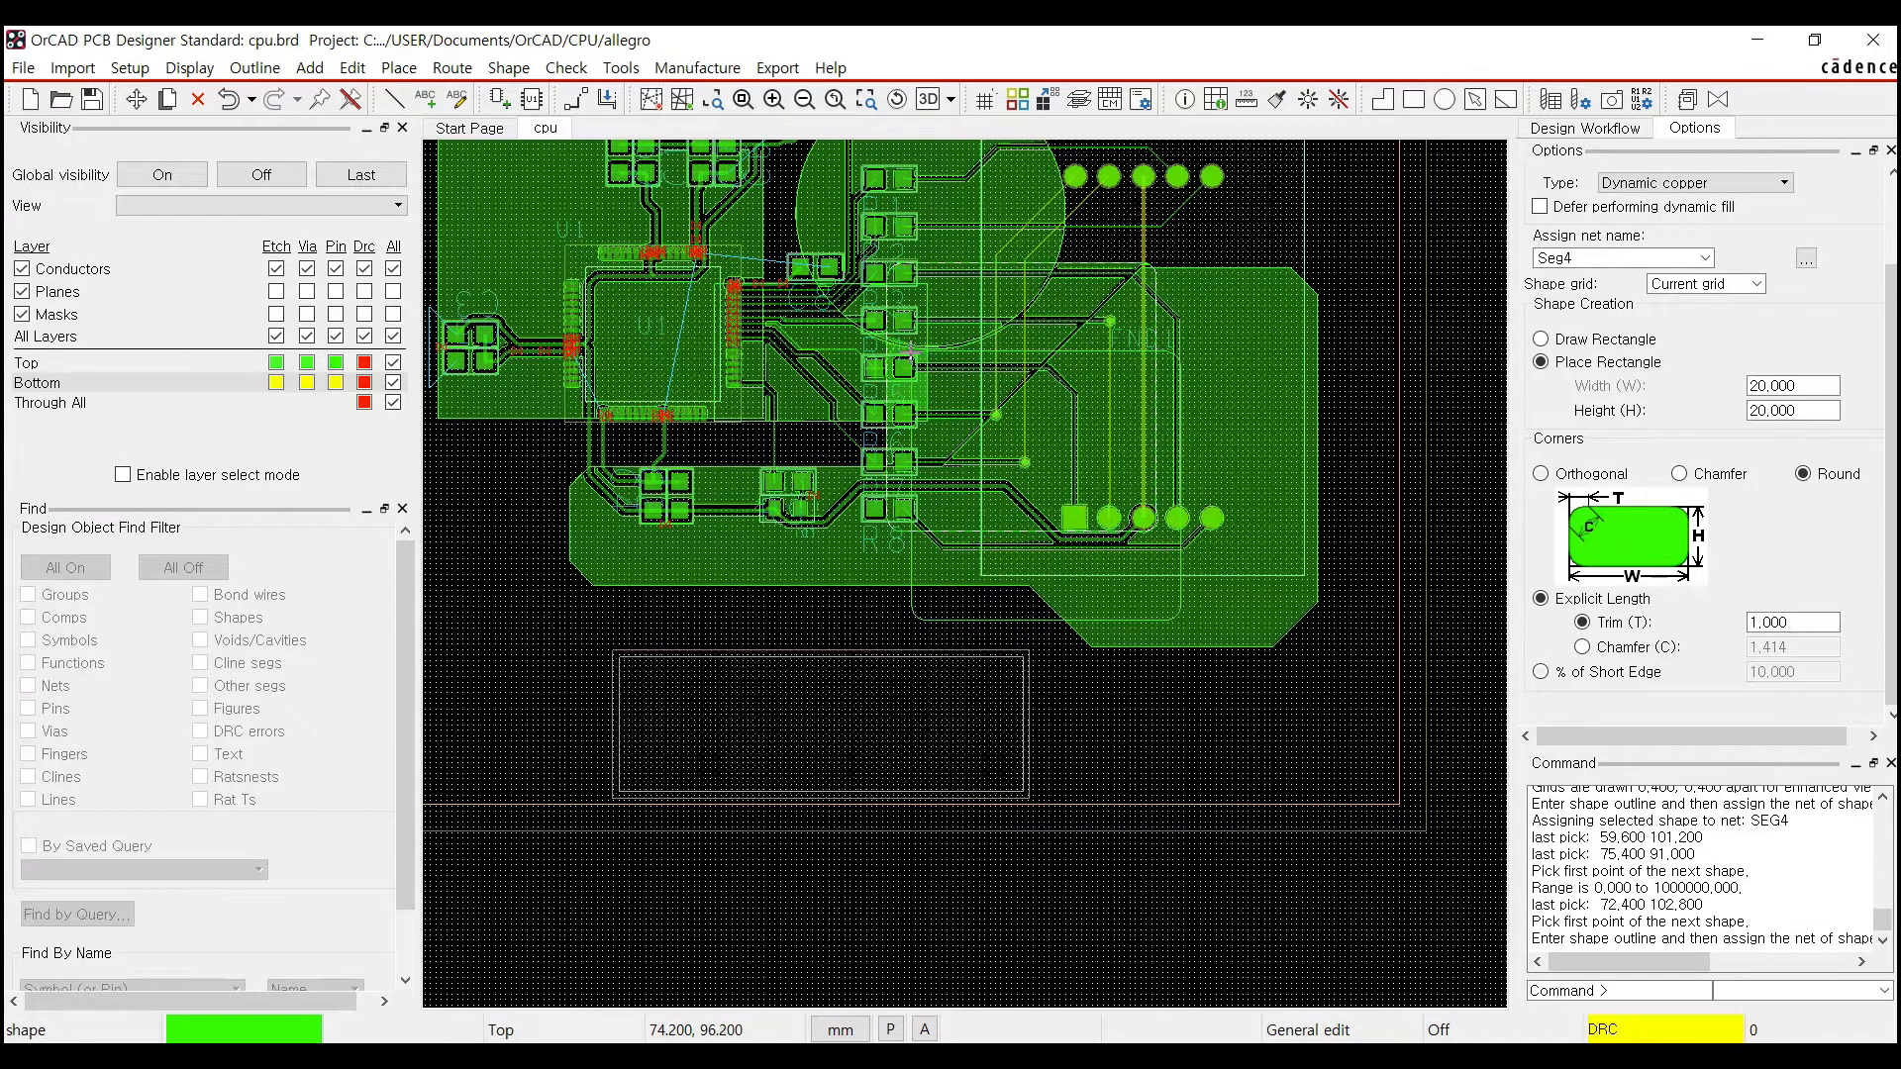
pyautogui.scroll(2, 911, 353)
pyautogui.scroll(2, 910, 353)
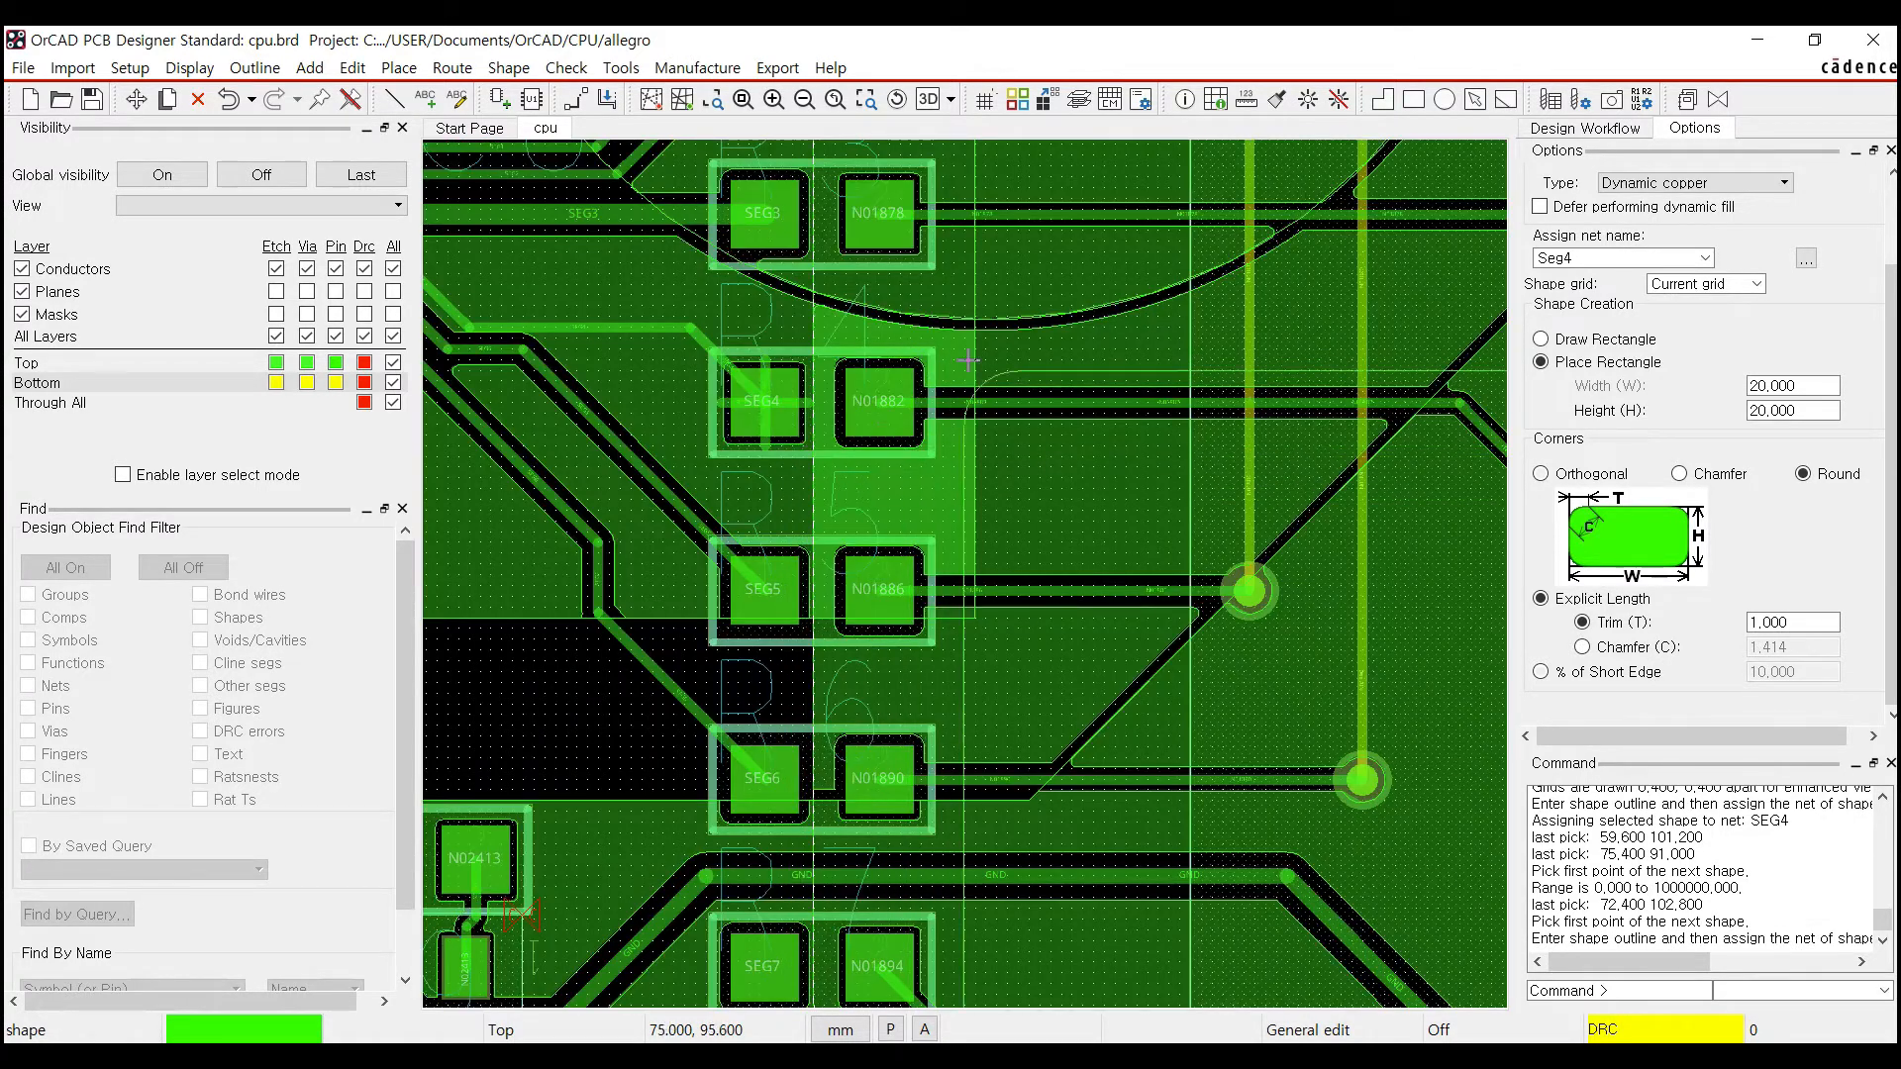
pyautogui.rightClick(936, 333)
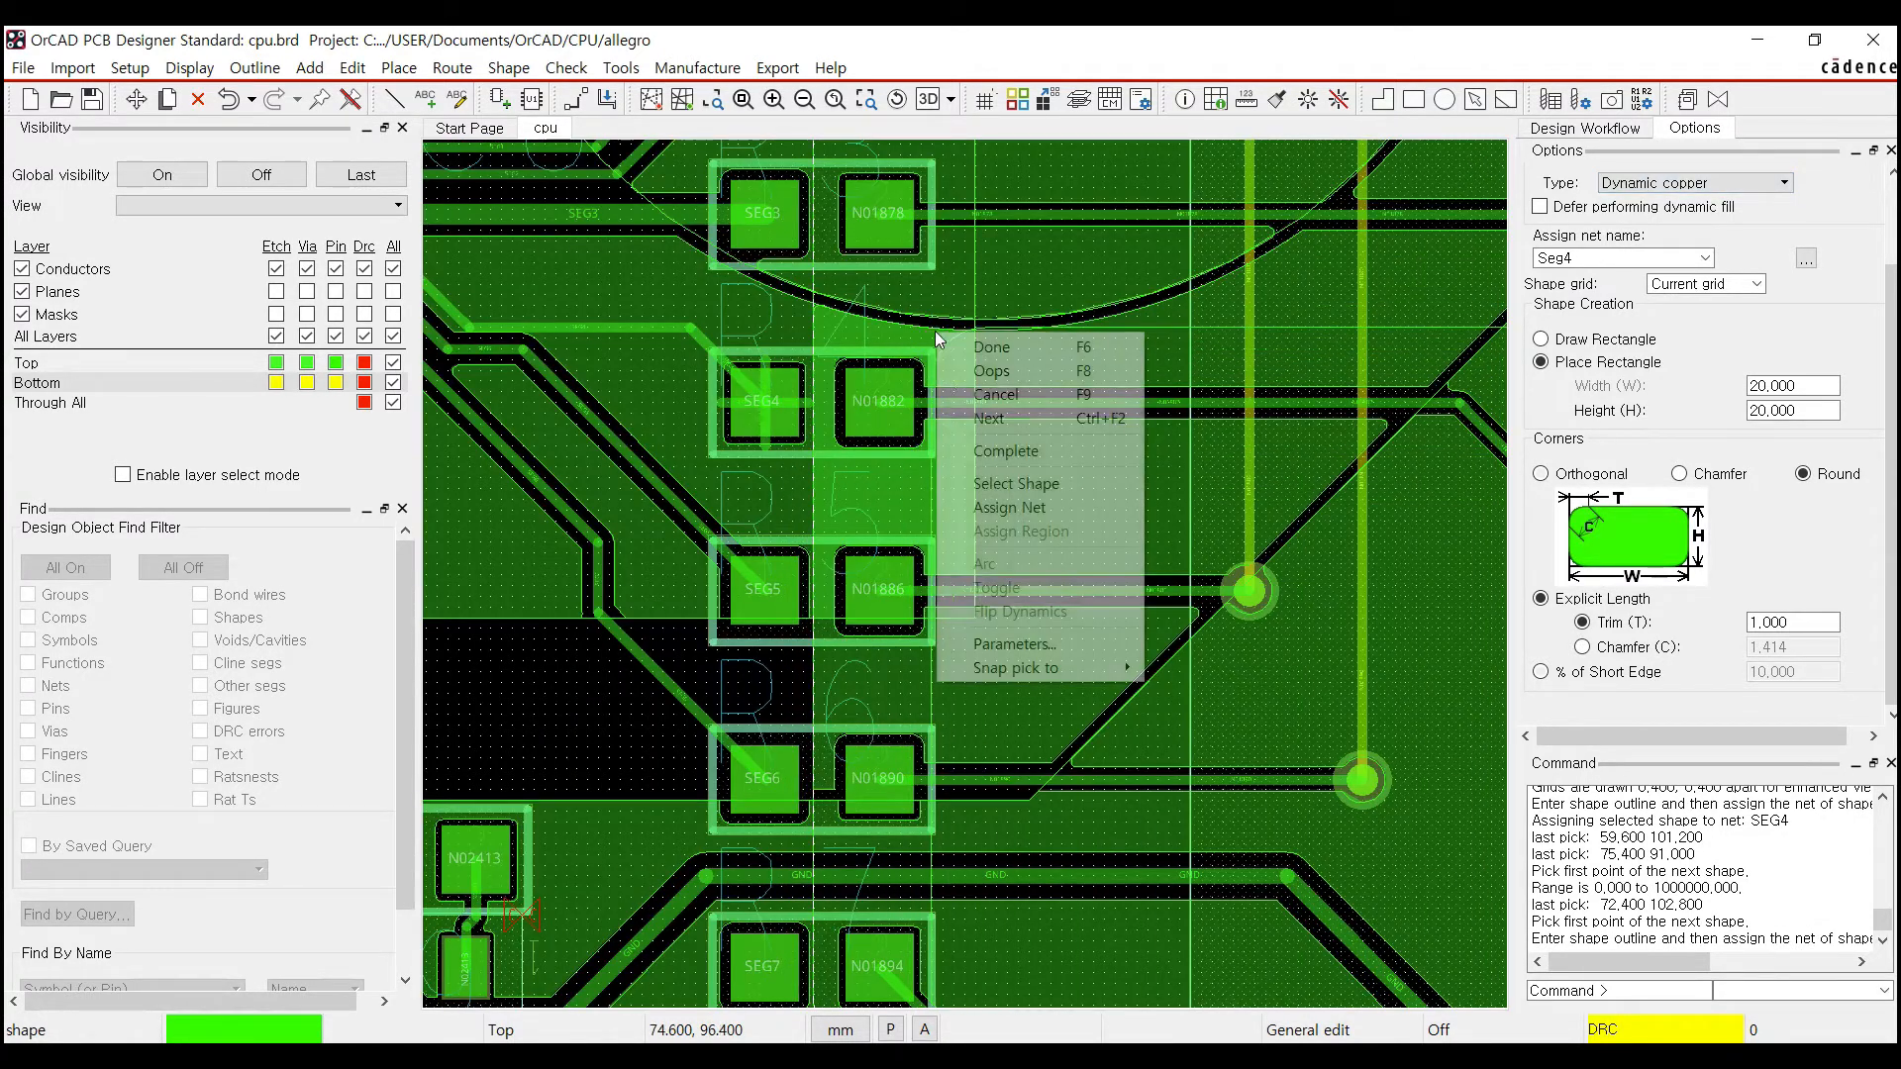
pyautogui.click(1002, 350)
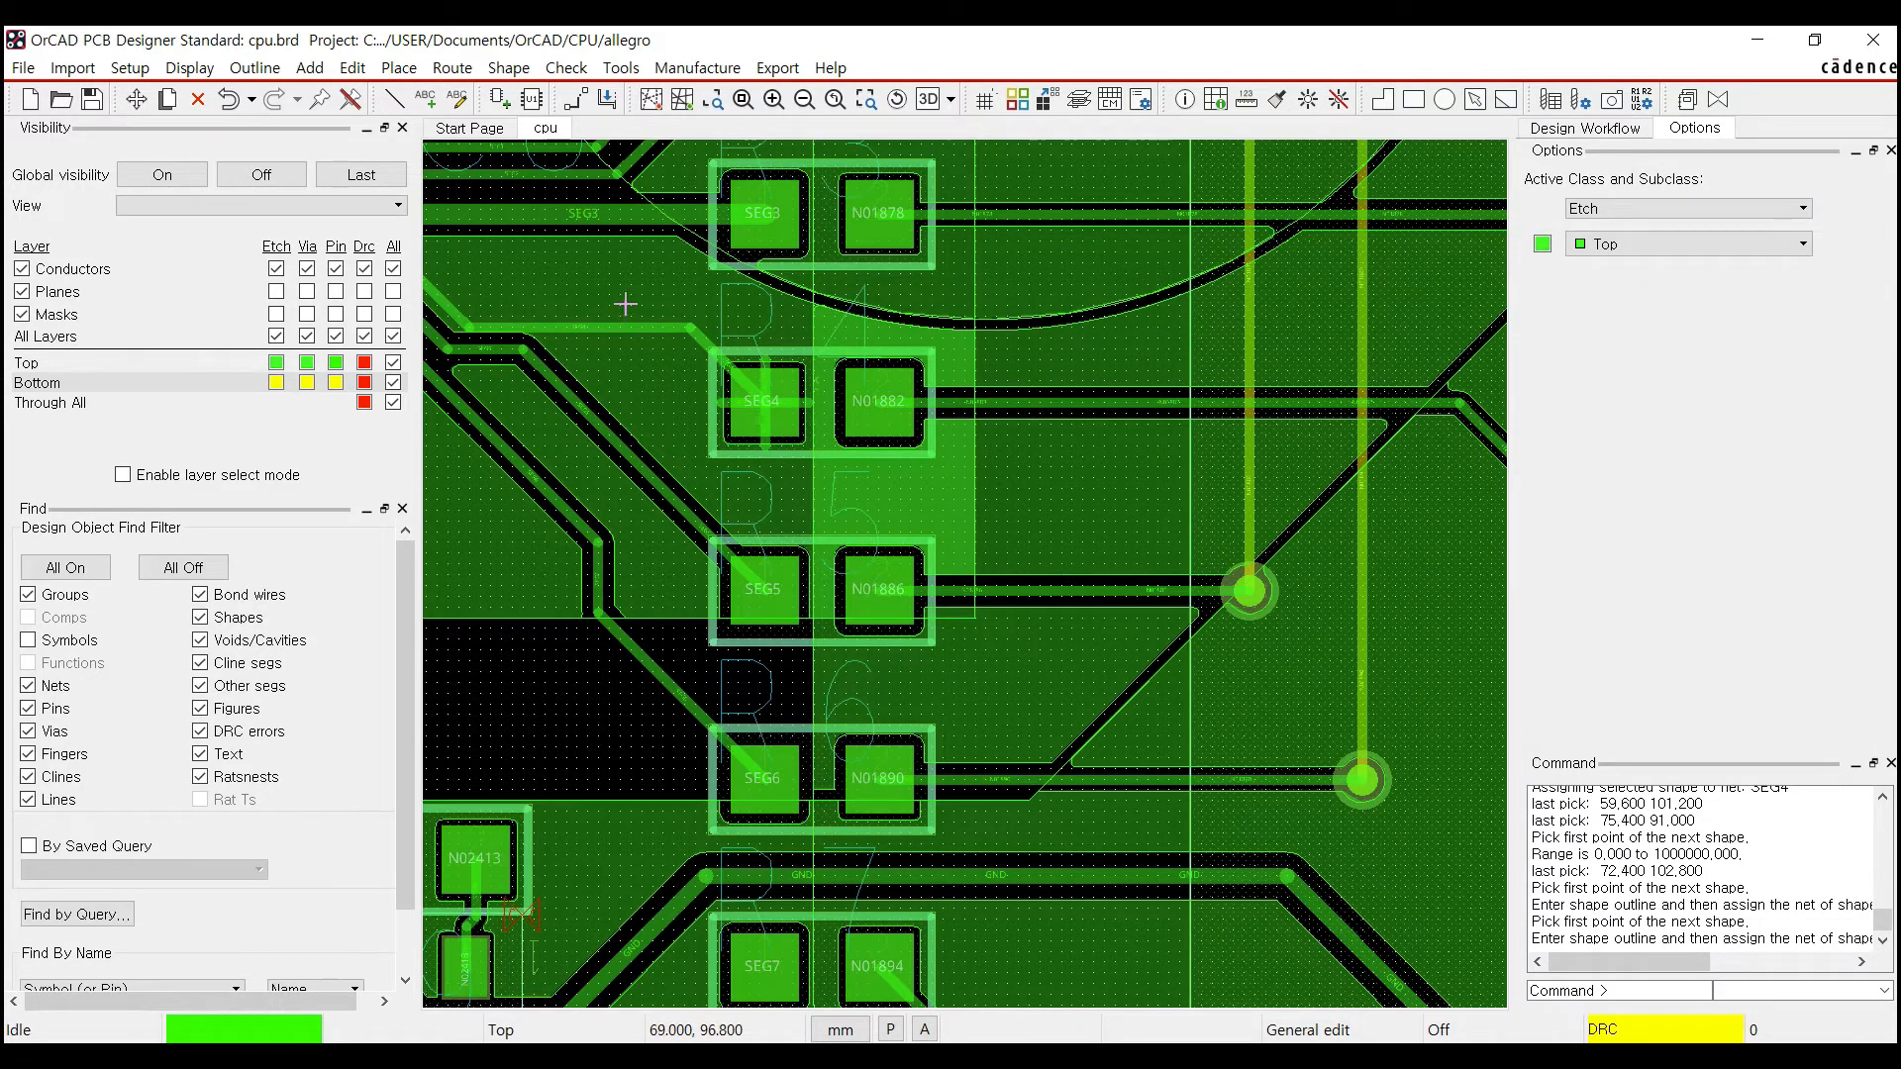
# Examine the placed rounded rectangle around the resistors and the commands available for shapes
pyautogui.scroll(3, 733, 377)
pyautogui.scroll(-5, 733, 377)
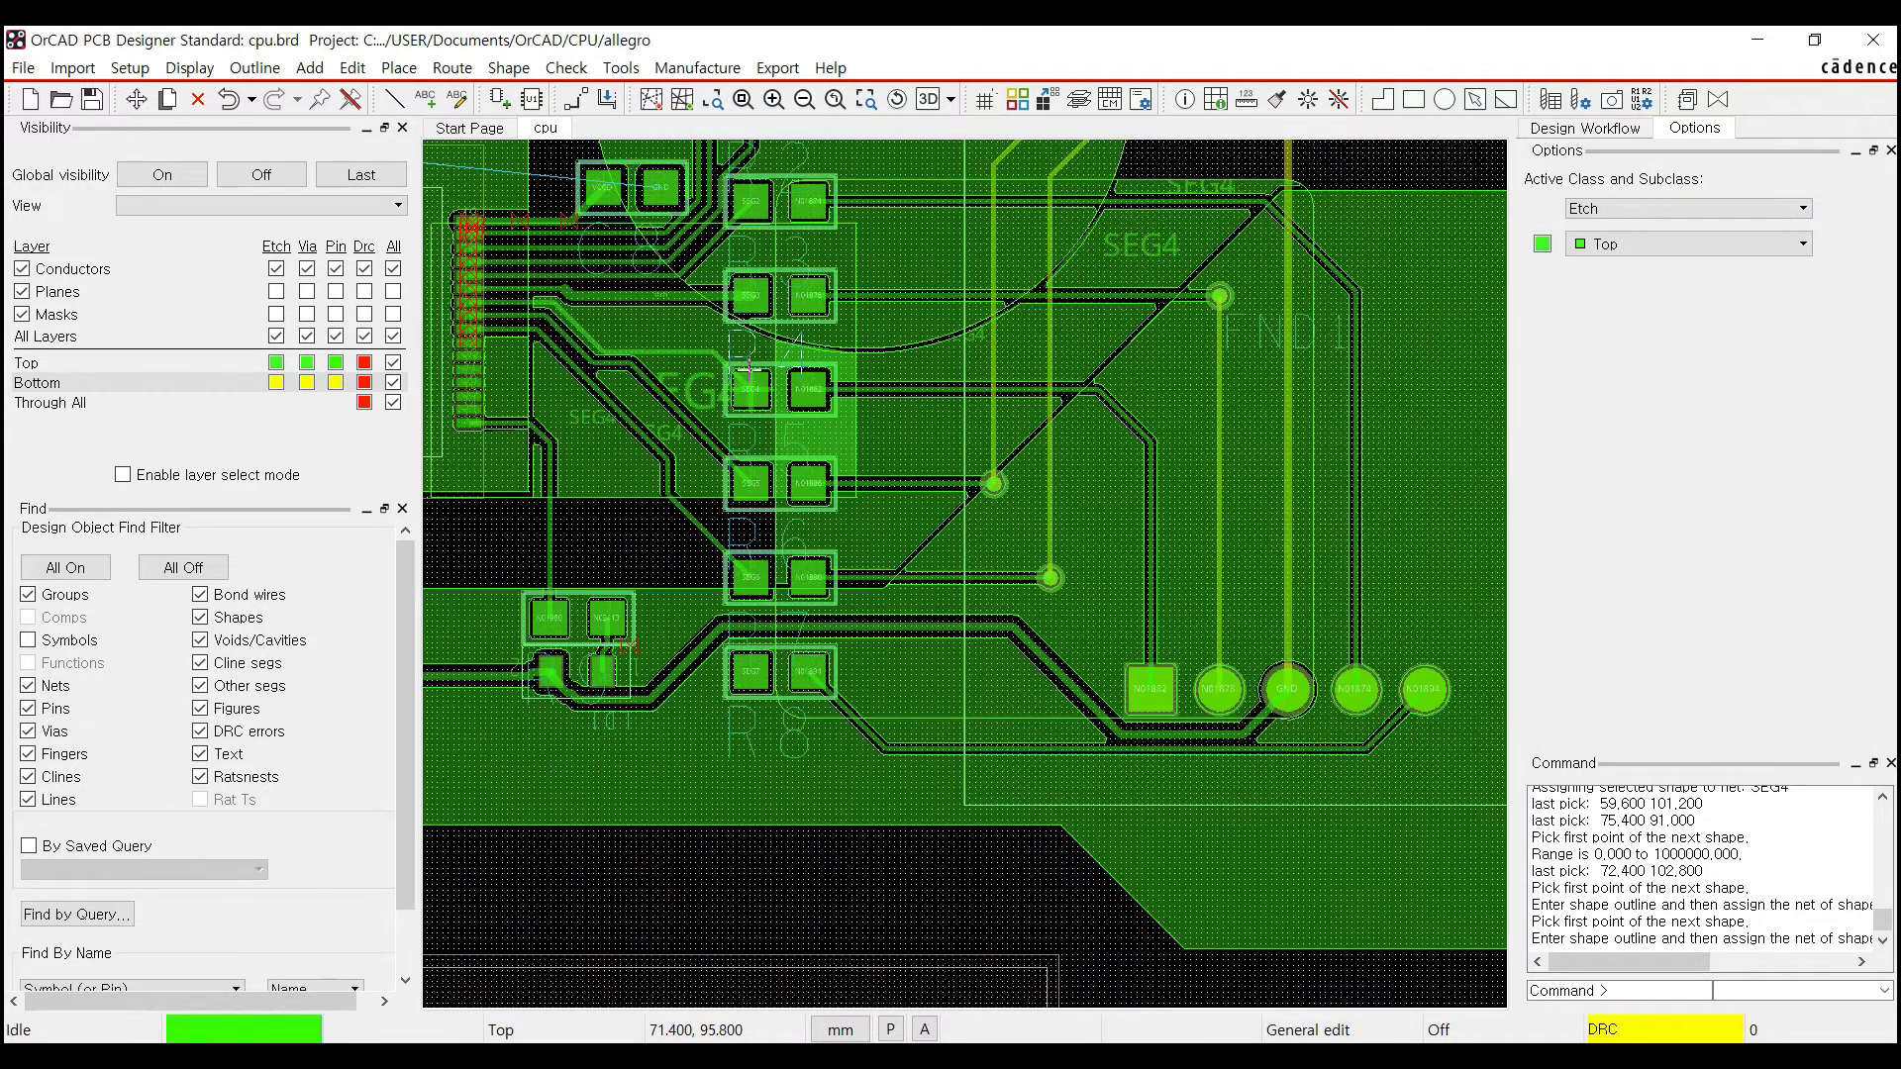
pyautogui.scroll(-2, 673, 285)
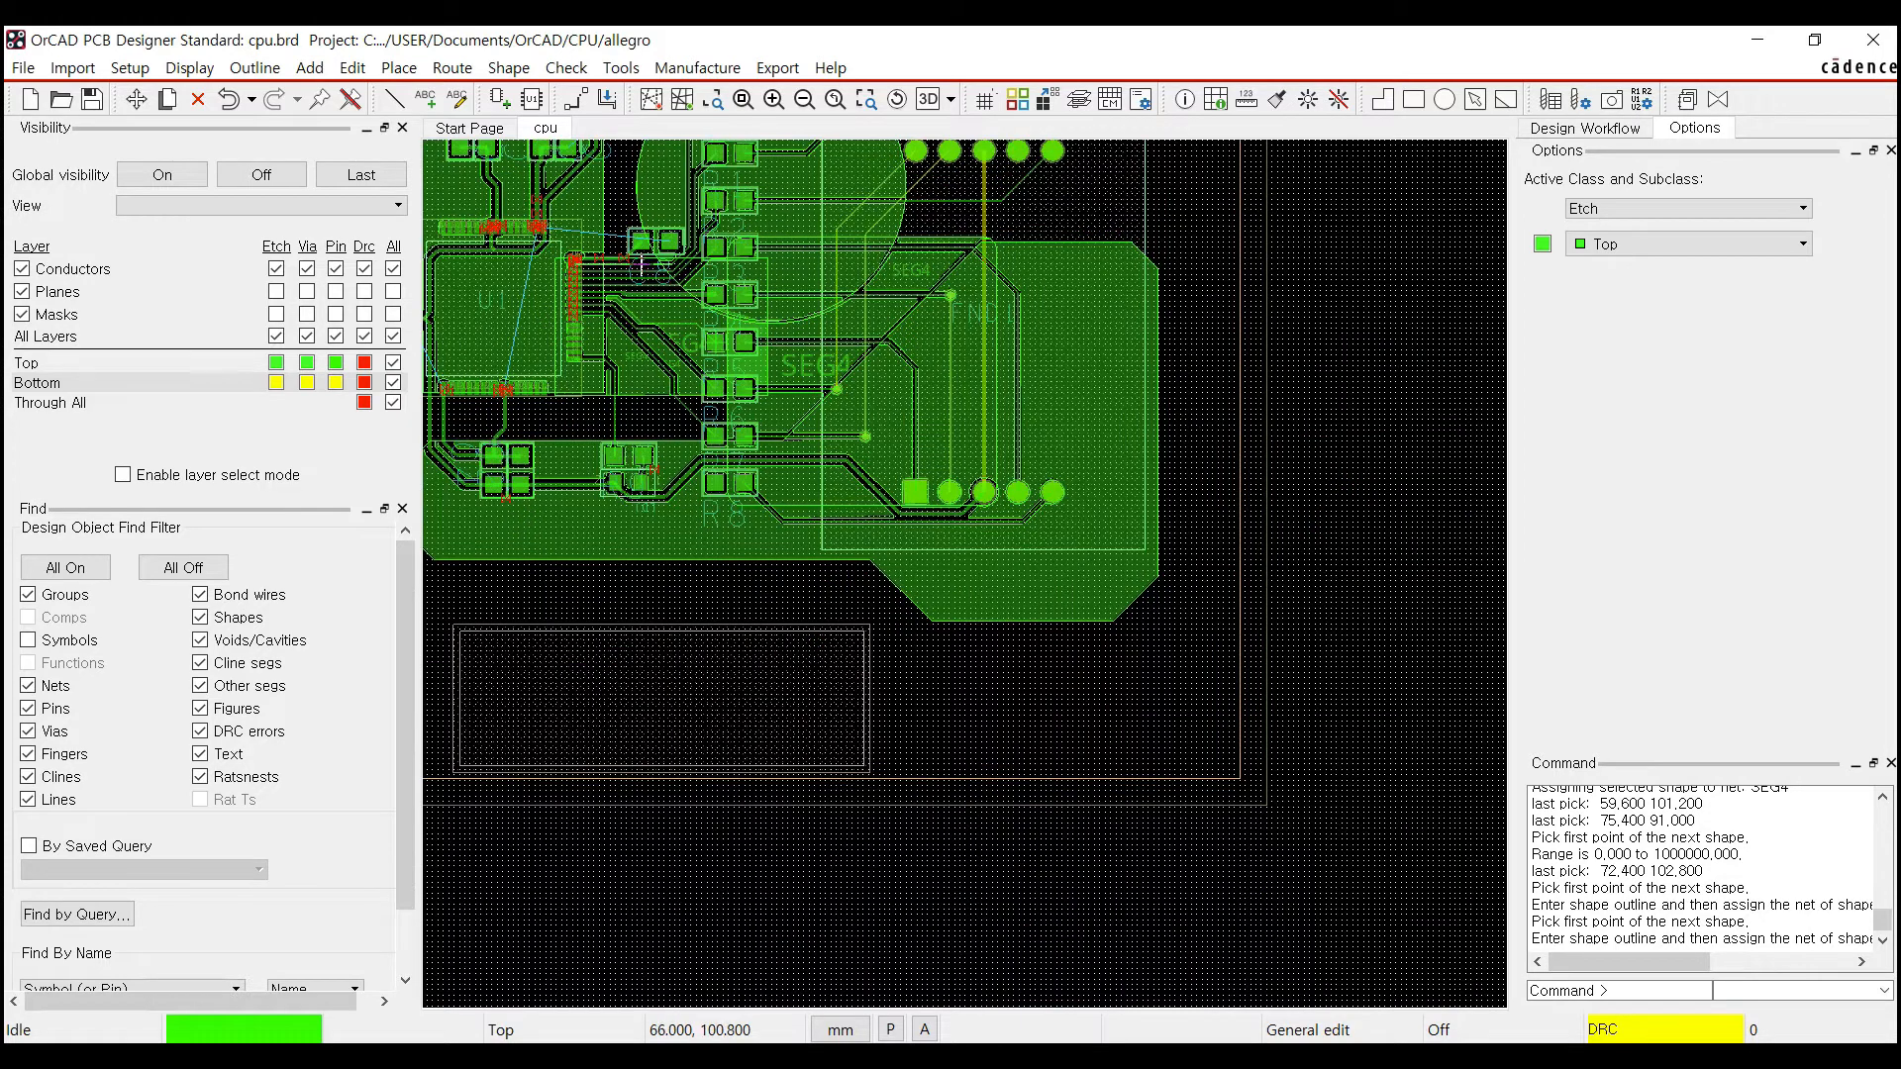
pyautogui.scroll(2, 677, 282)
pyautogui.moveTo(724, 249); pyautogui.dragTo(835, 406, button='middle')
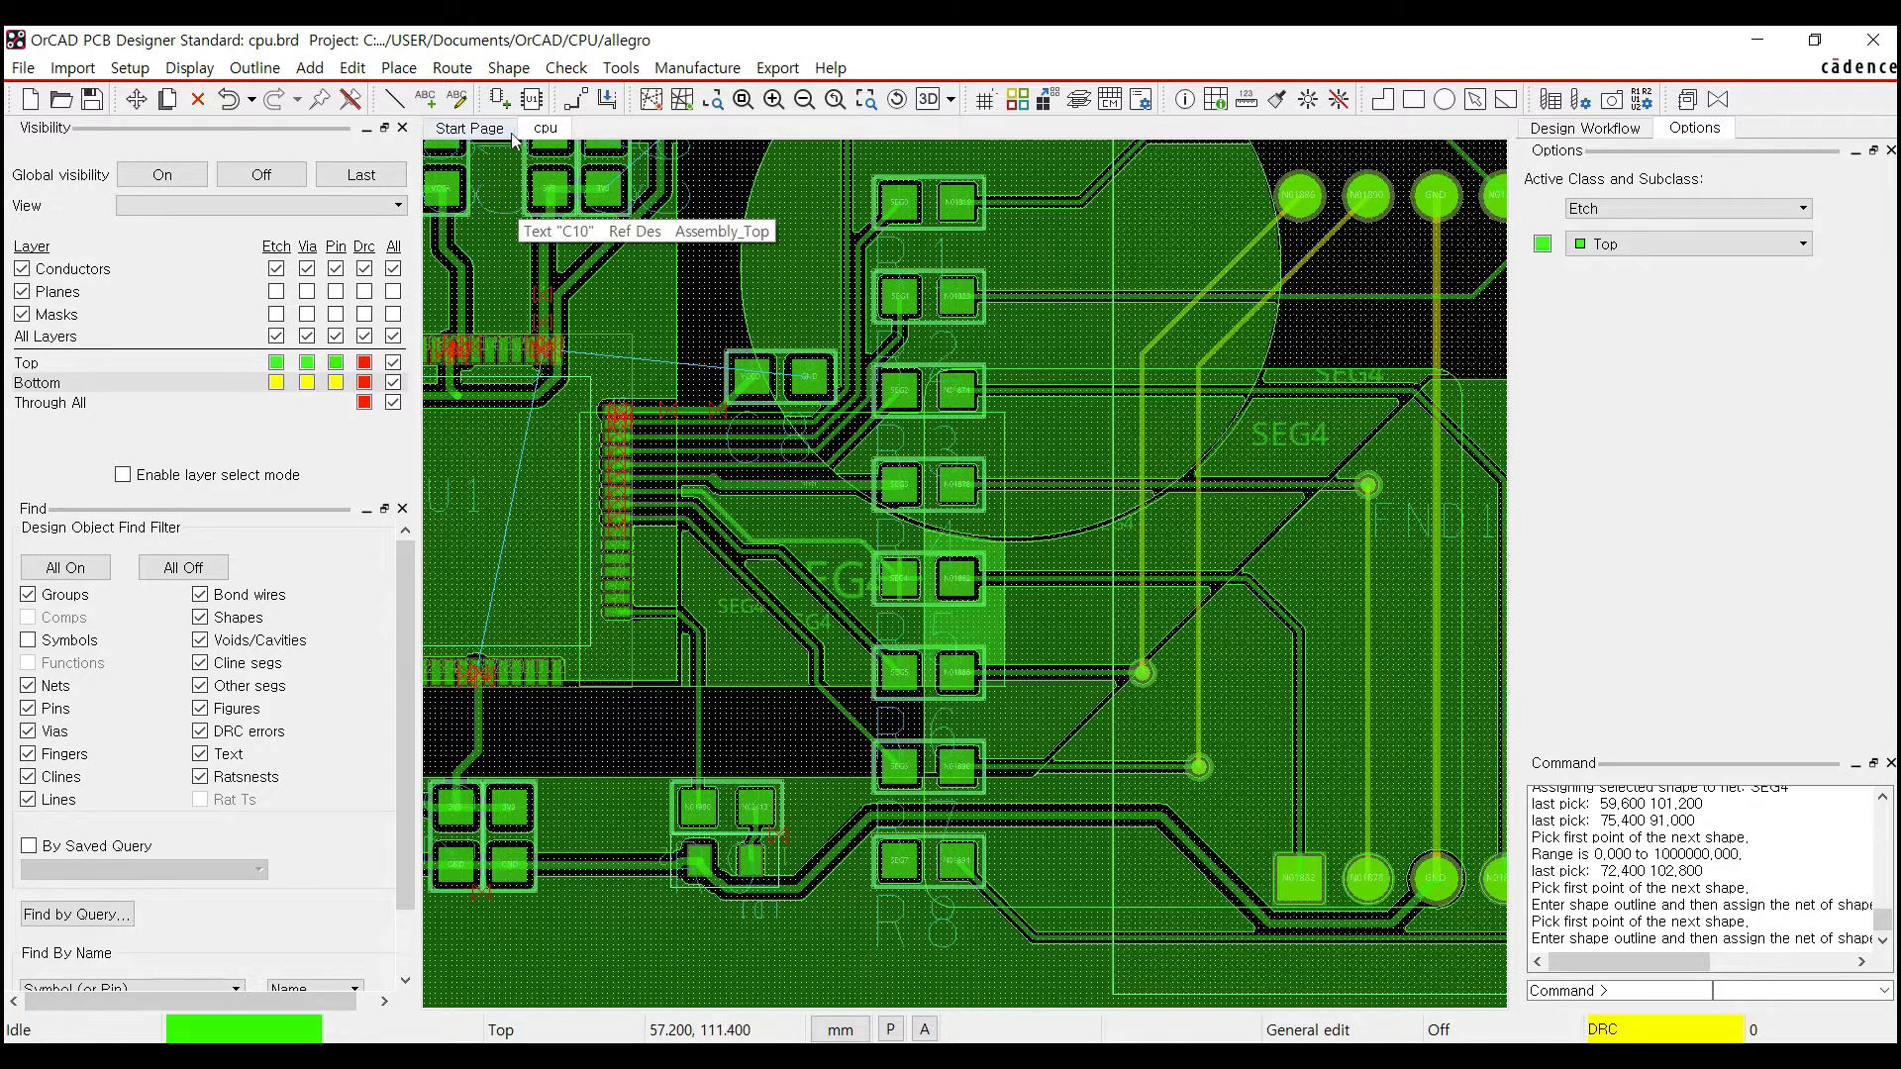
pyautogui.click(507, 71)
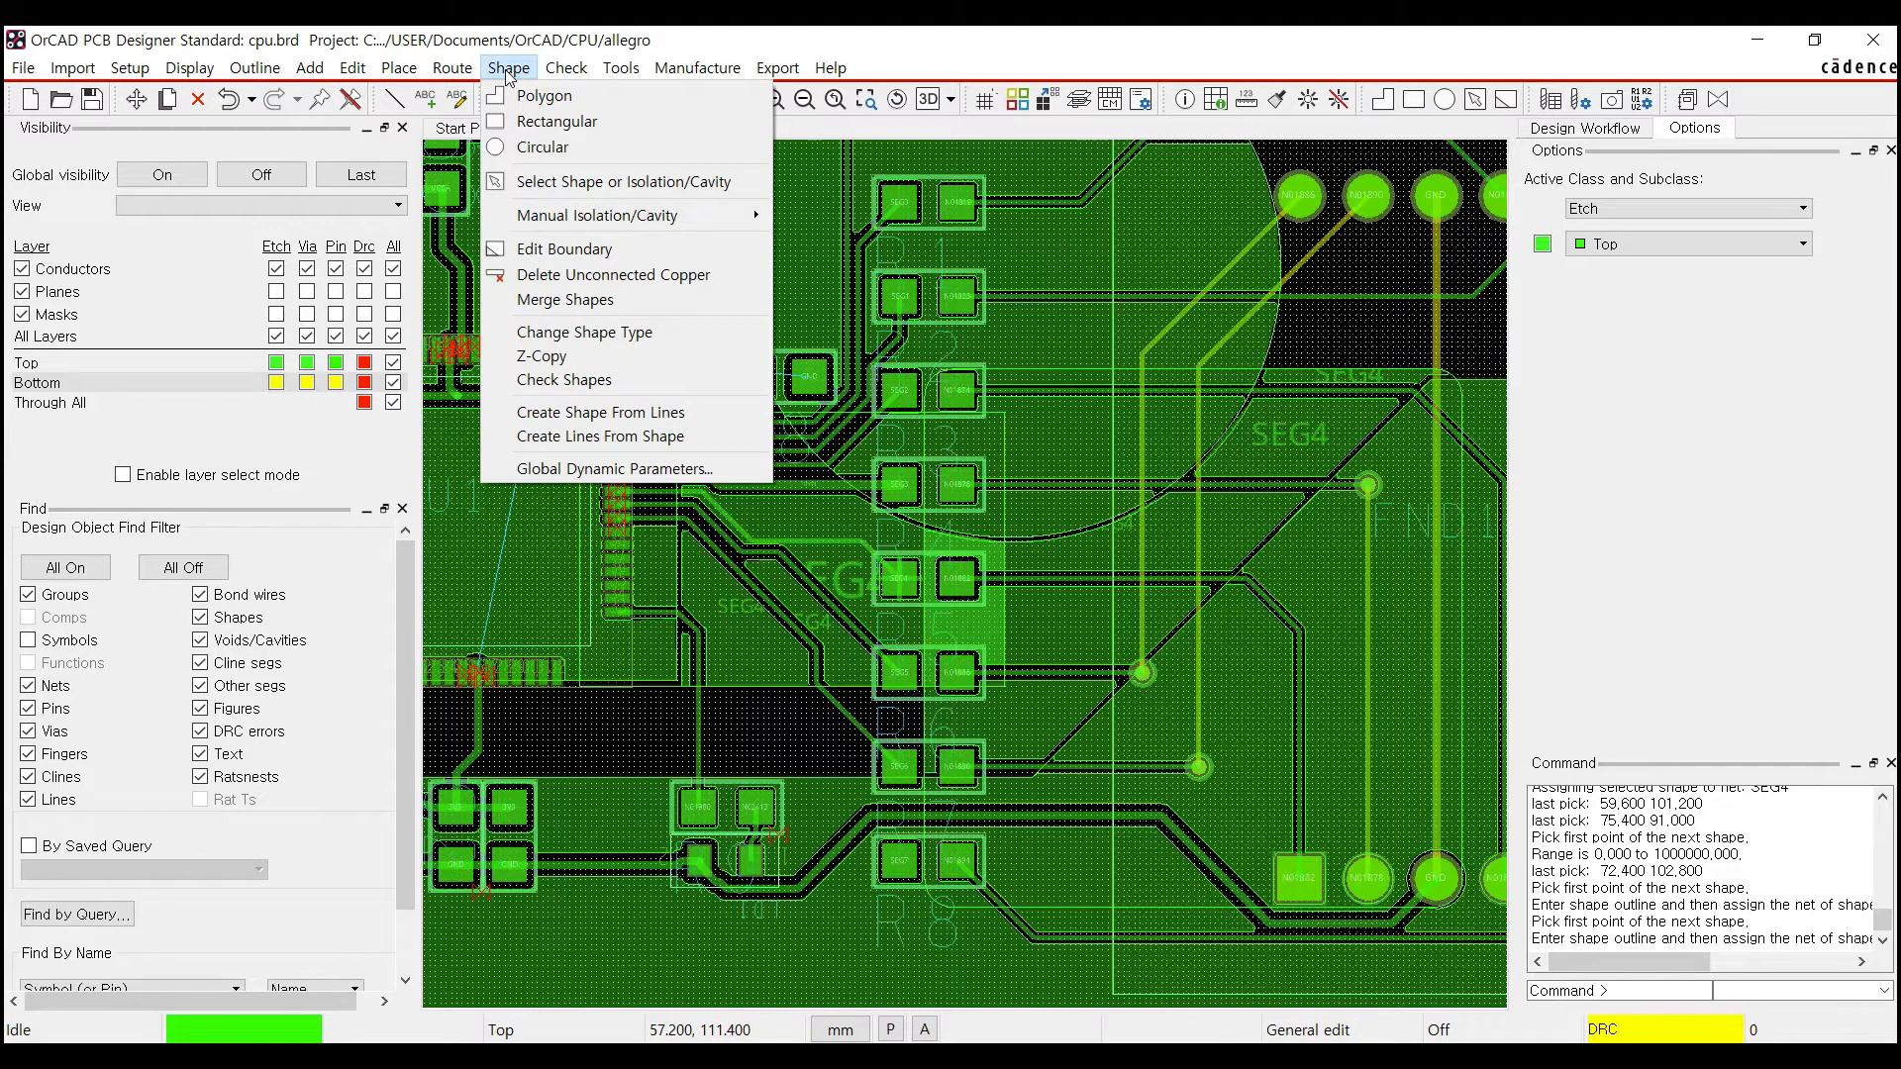
pyautogui.click(823, 527)
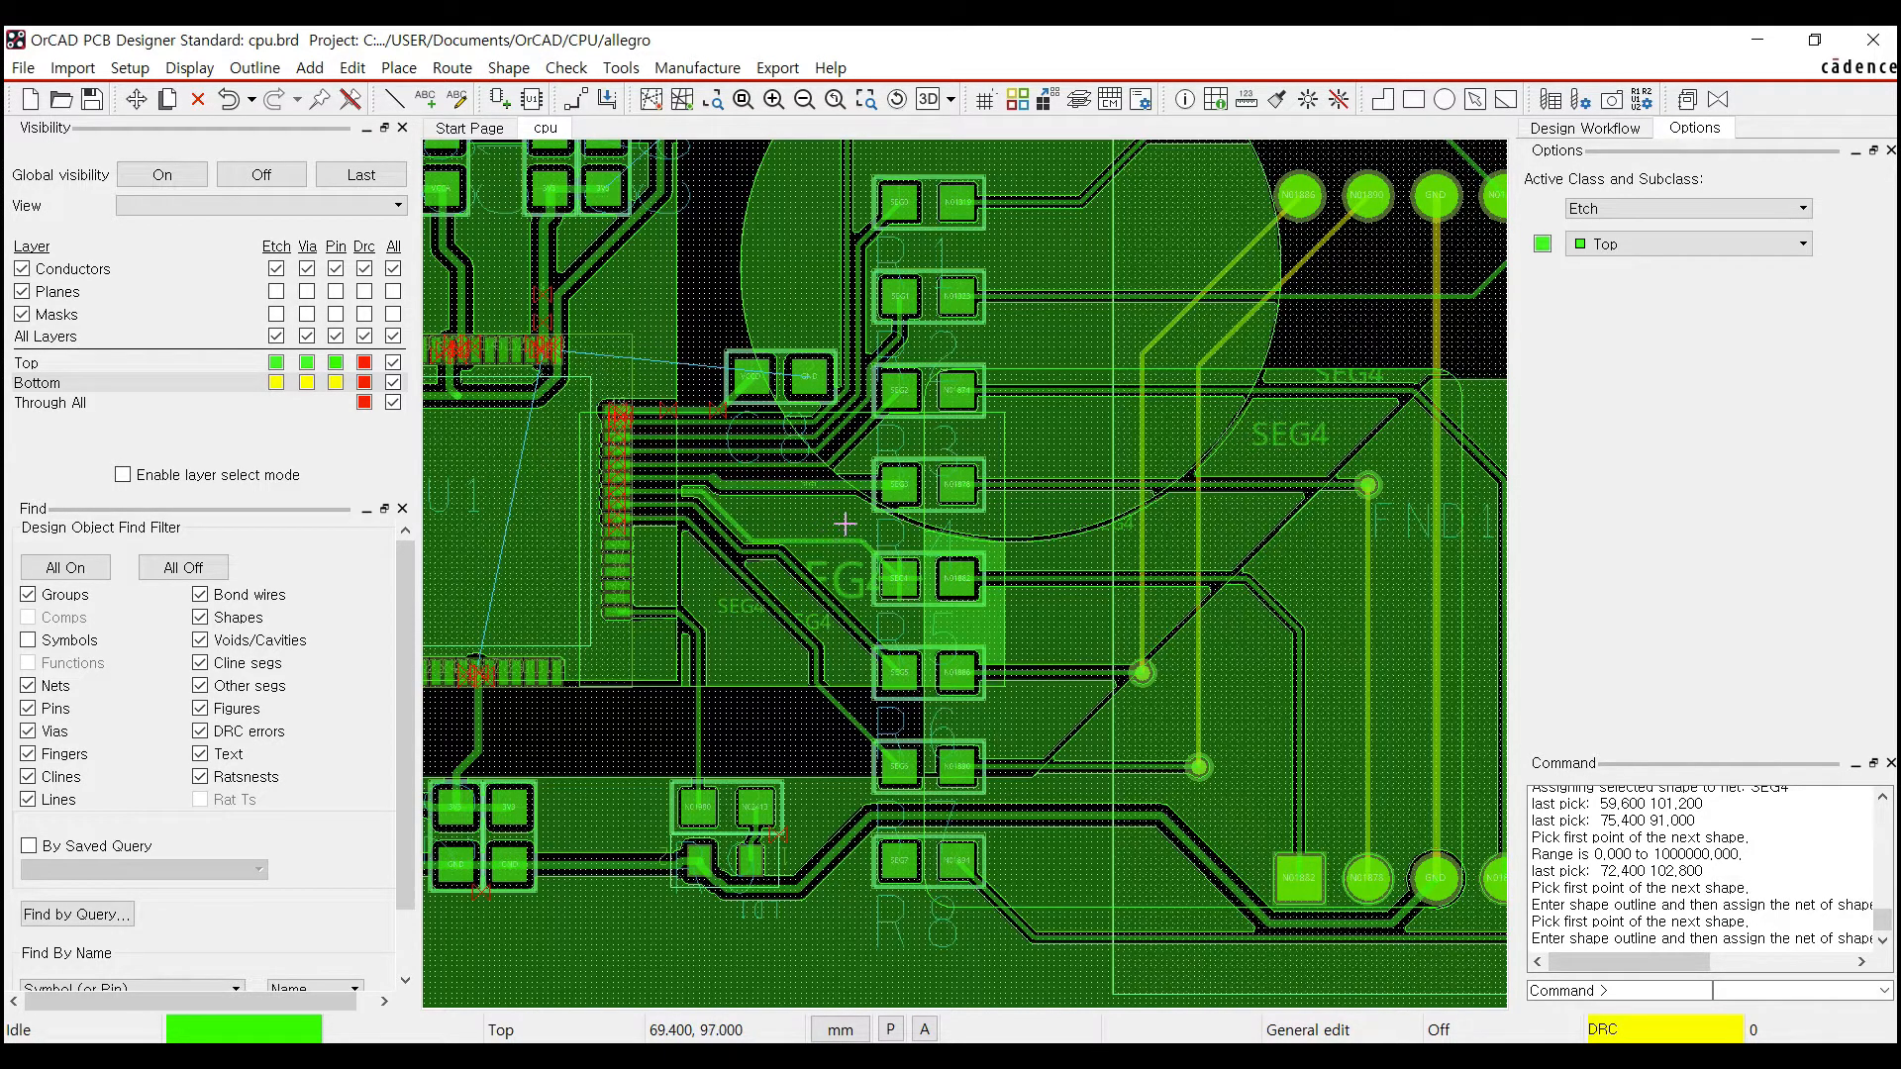
pyautogui.click(844, 525)
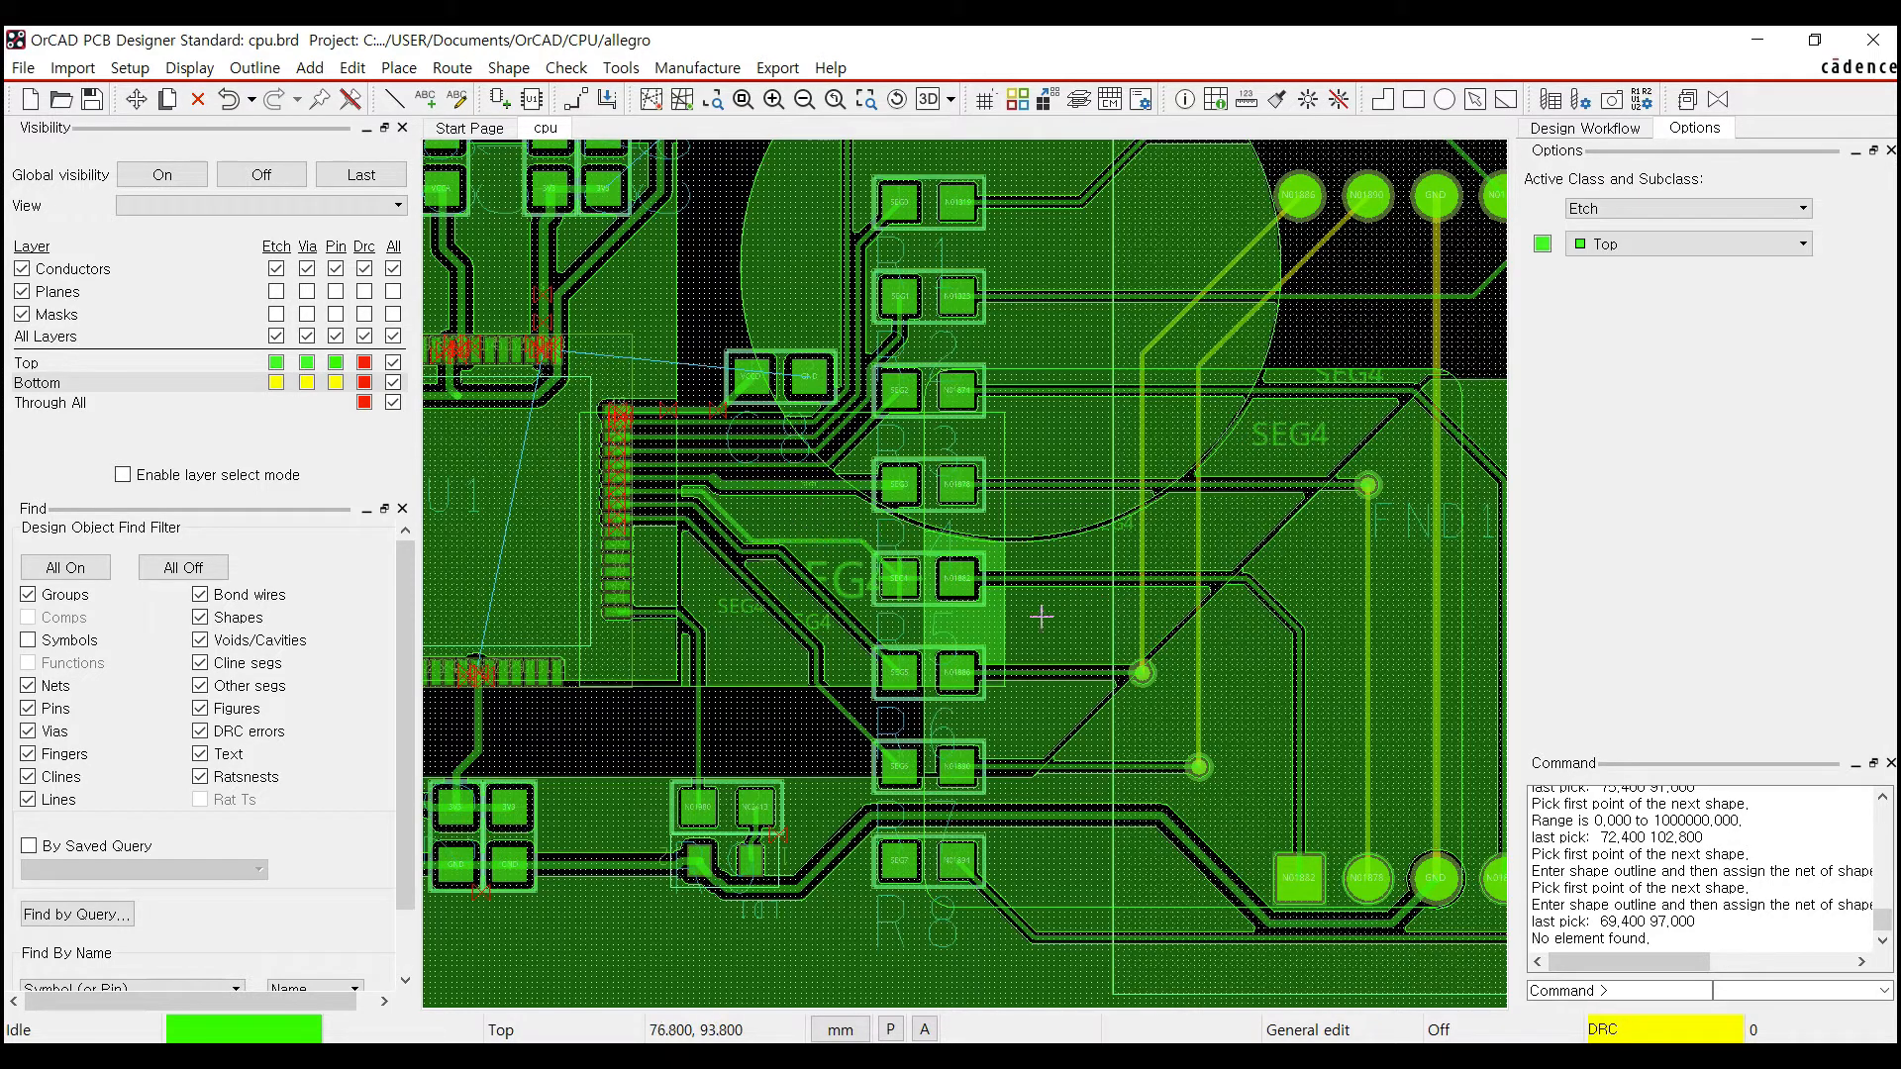
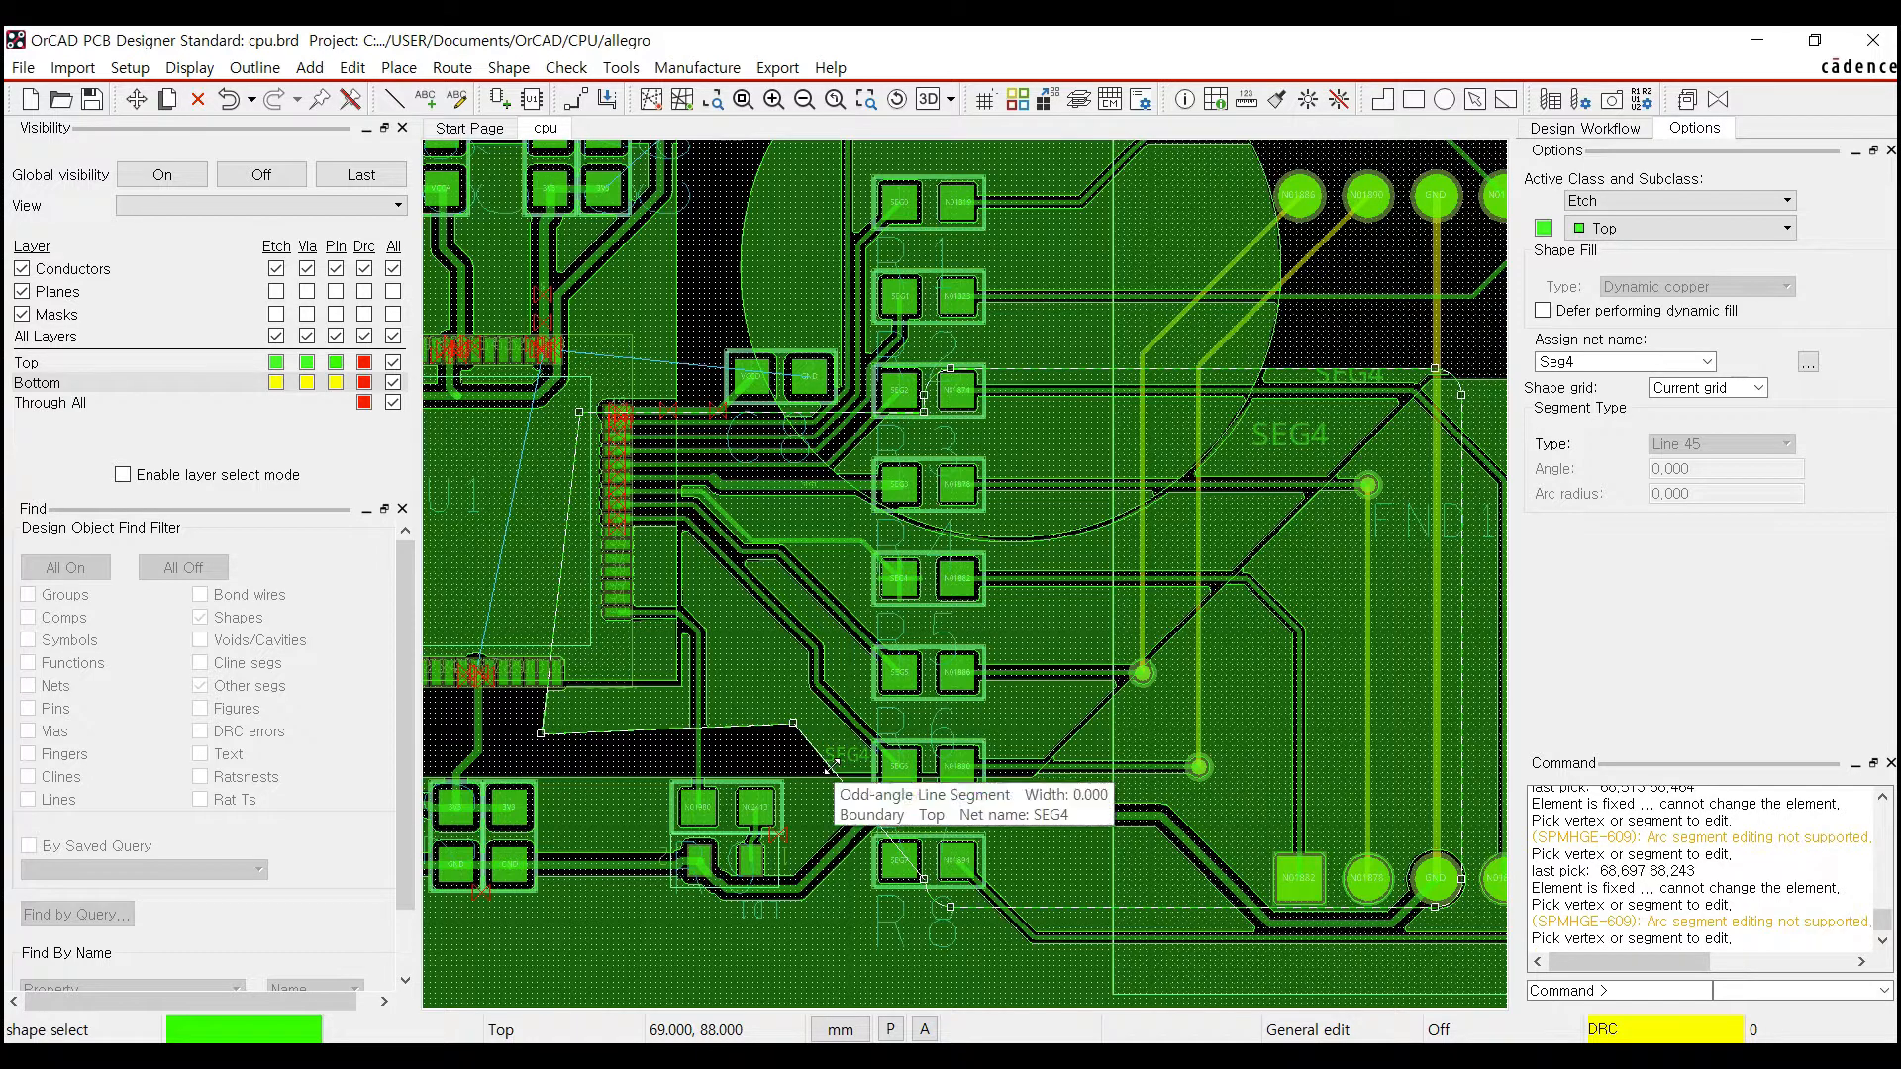
# Try to edit the slanted lower boundary segment of the selected Seg4 shape, then stretch its rounded corner beside FND1 outward into a larger arc
pyautogui.click(832, 765)
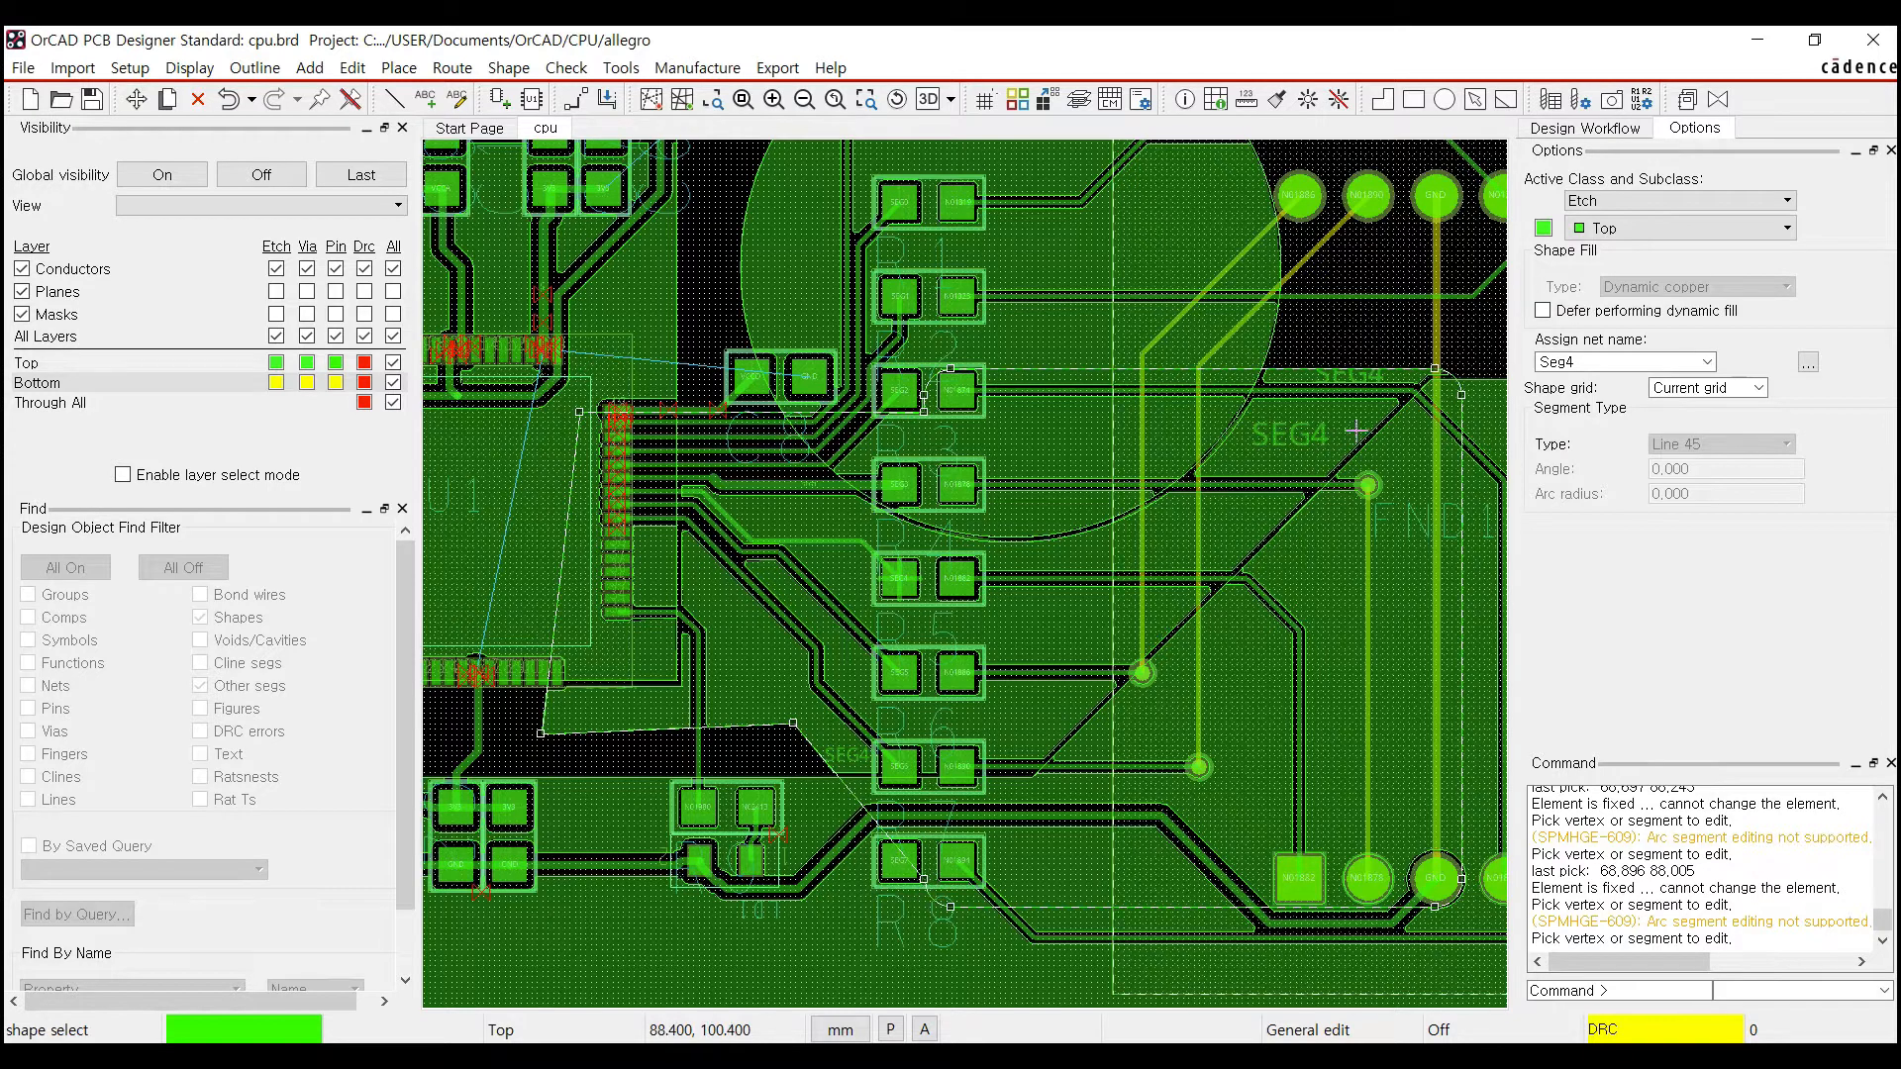
pyautogui.click(1451, 382)
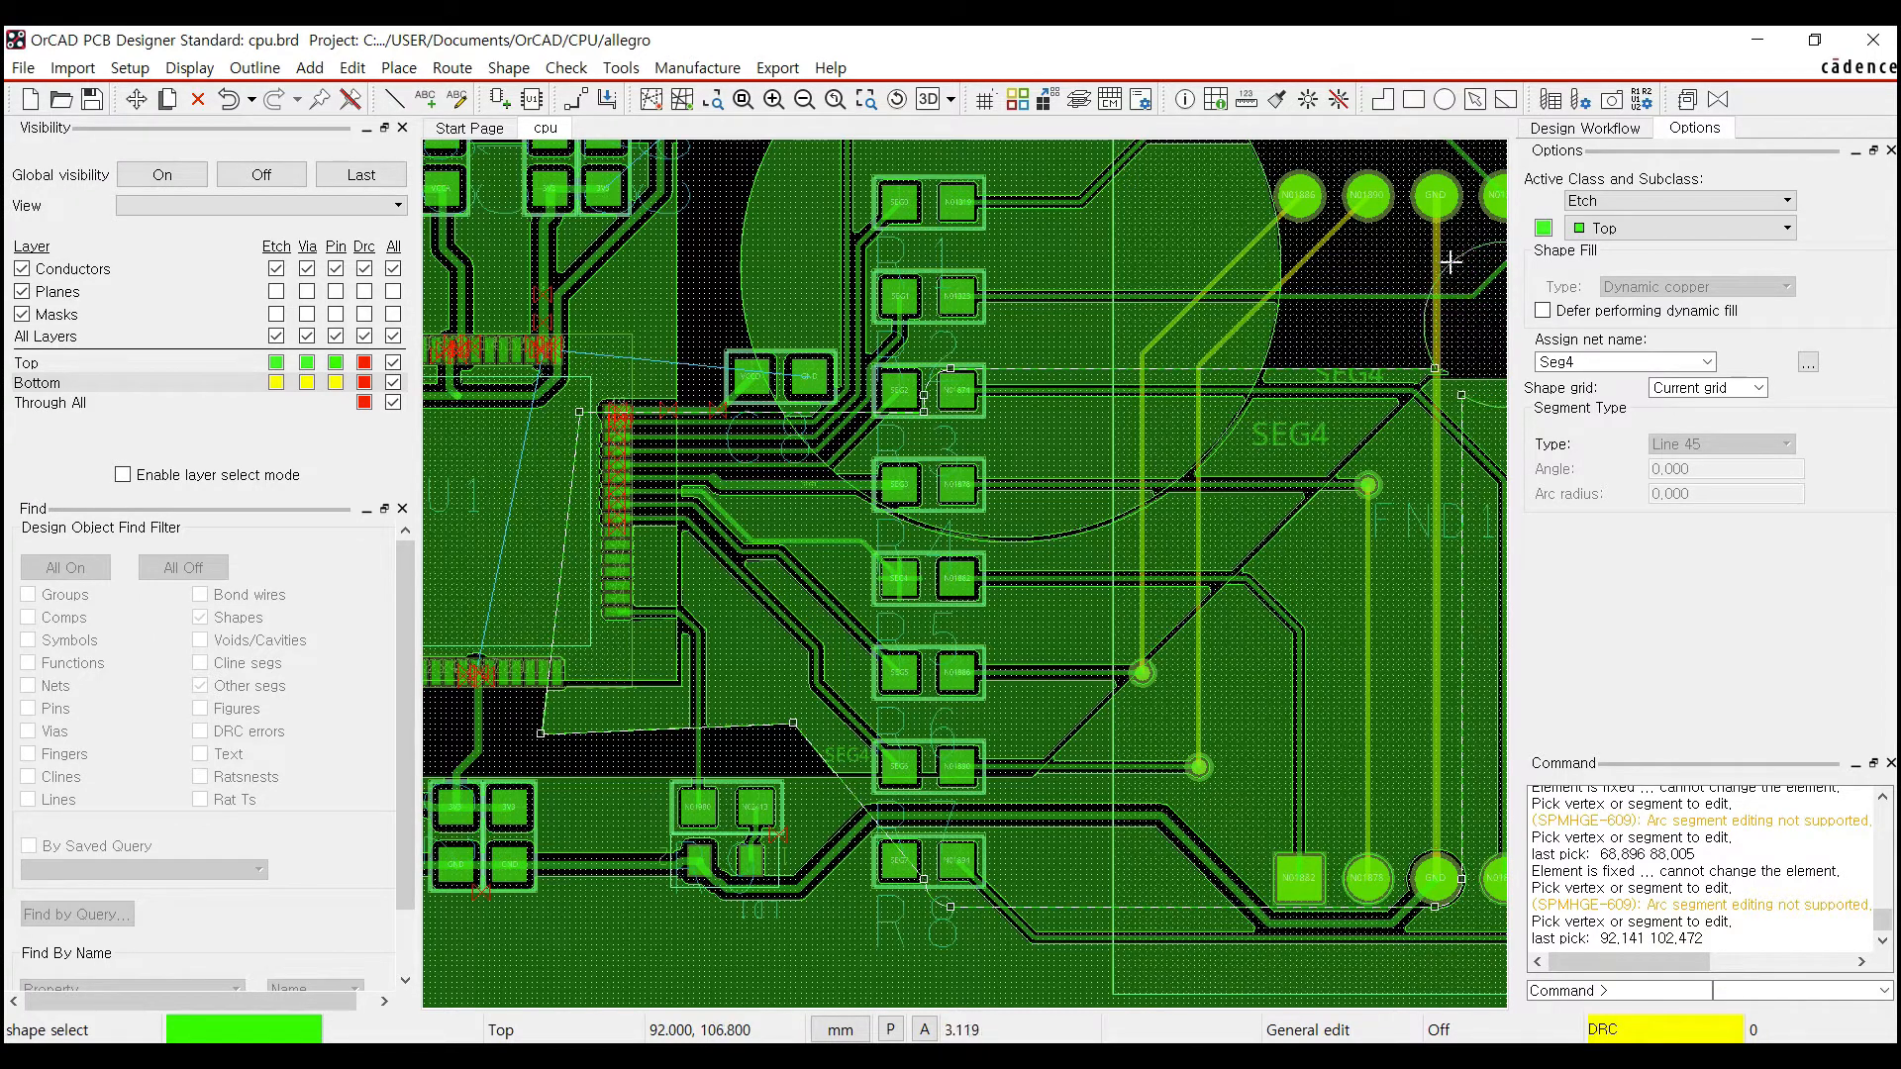
pyautogui.click(1458, 291)
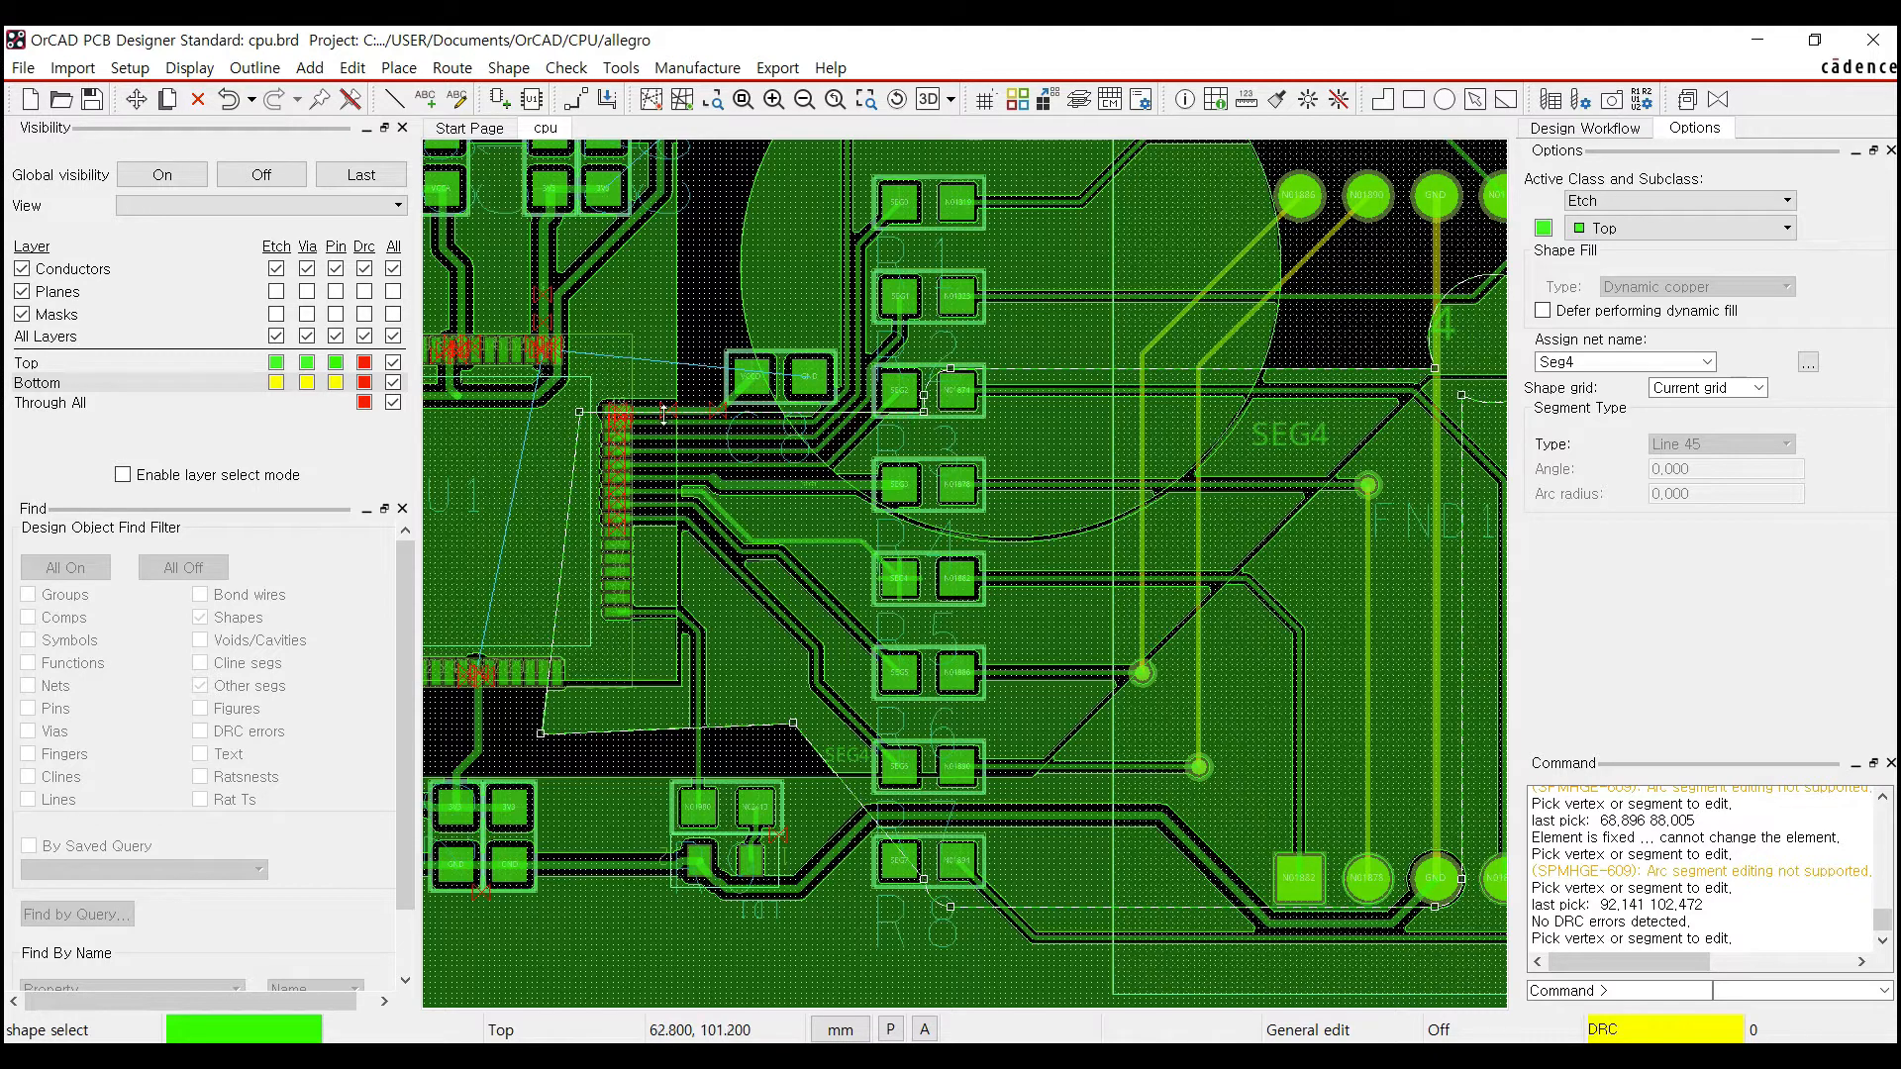
# Move the Seg4 shape's slanted edge by U1's SEG pins outward over U1, finish the edit and inspect the copper around the pins
pyautogui.click(569, 492)
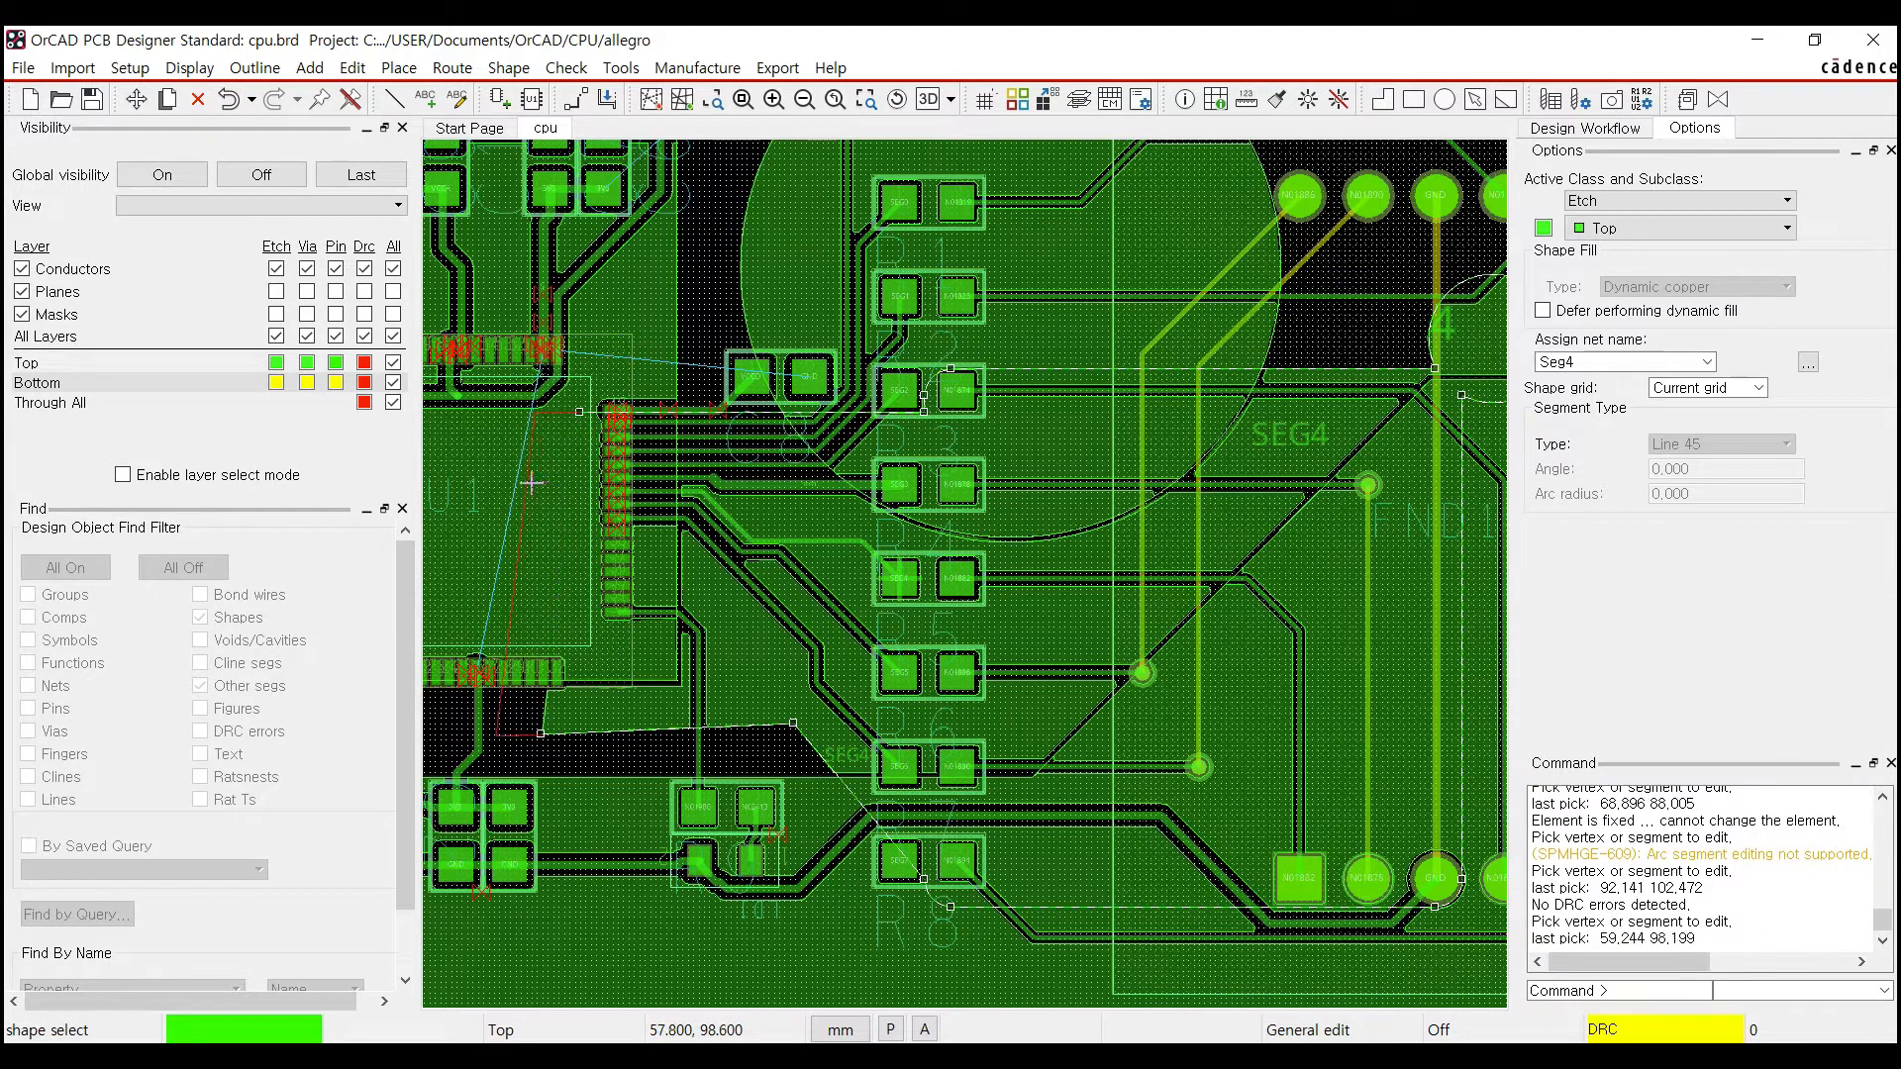
pyautogui.click(520, 492)
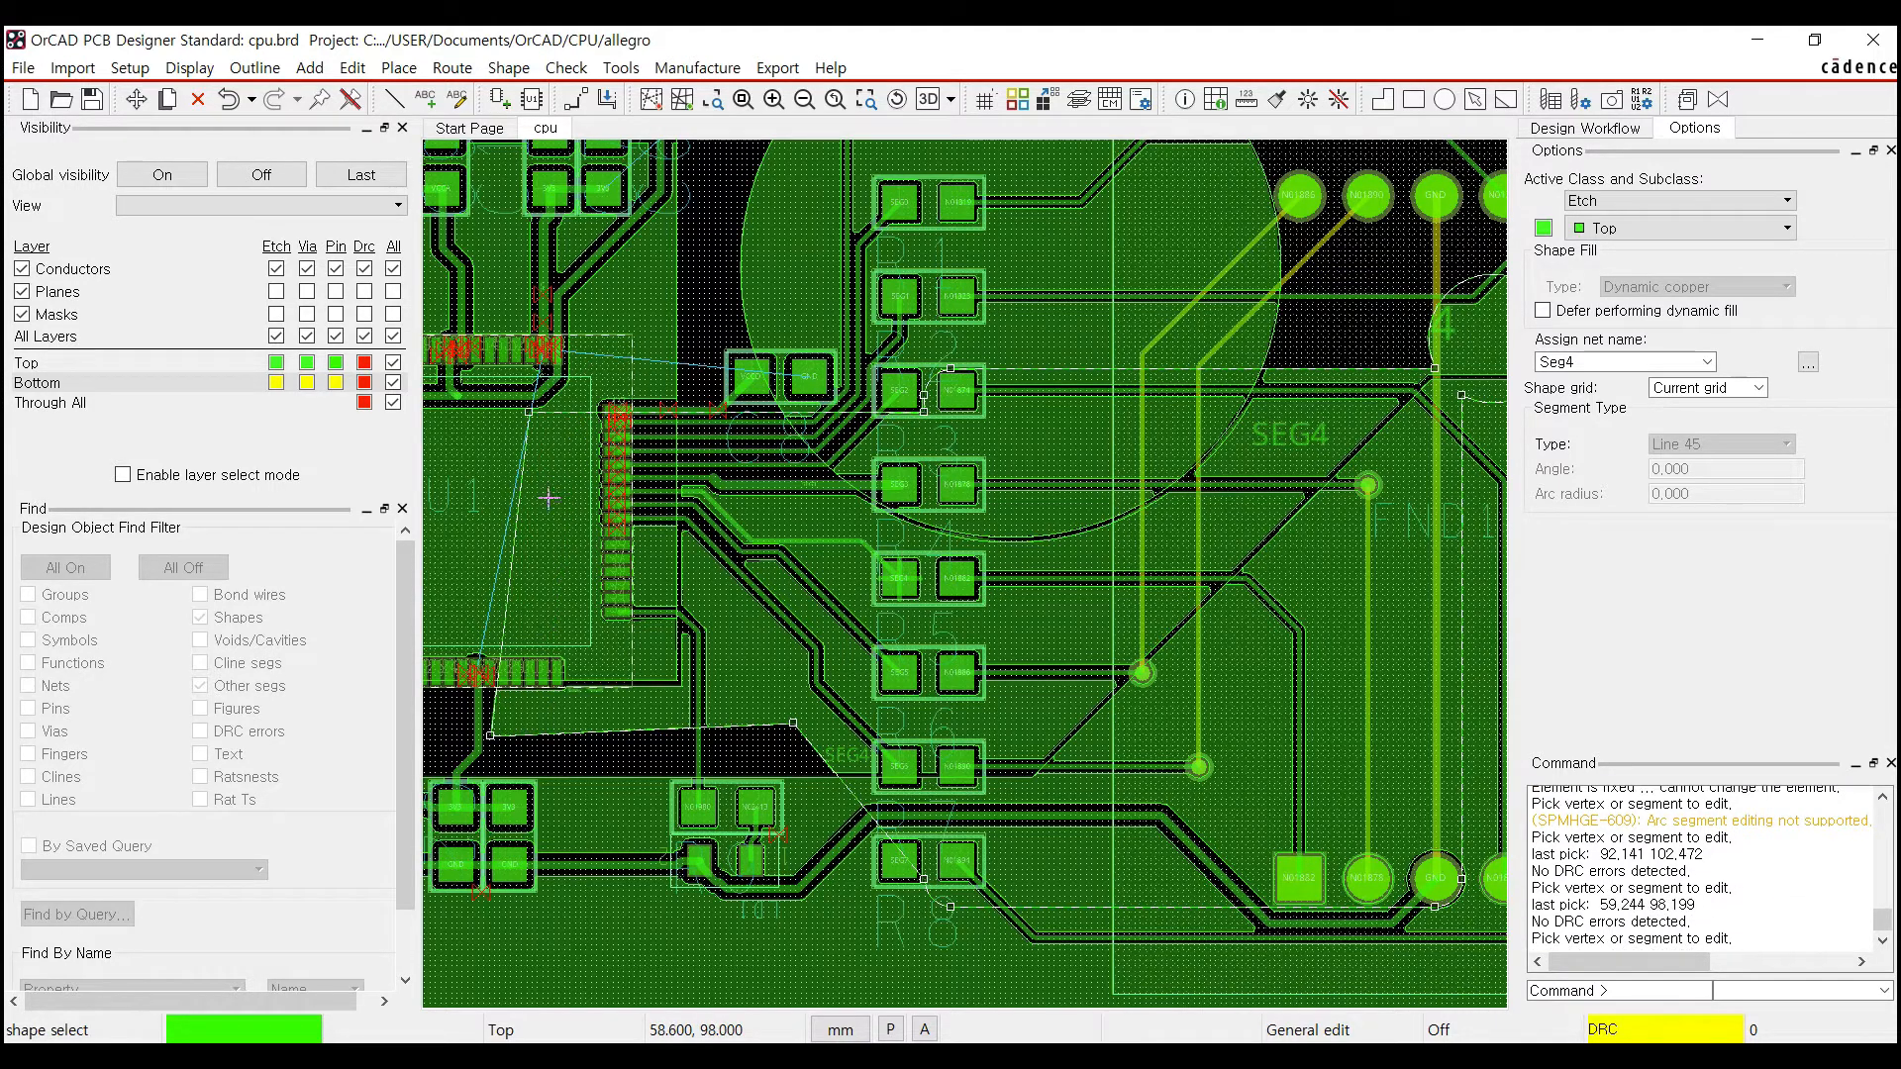
pyautogui.rightClick(702, 255)
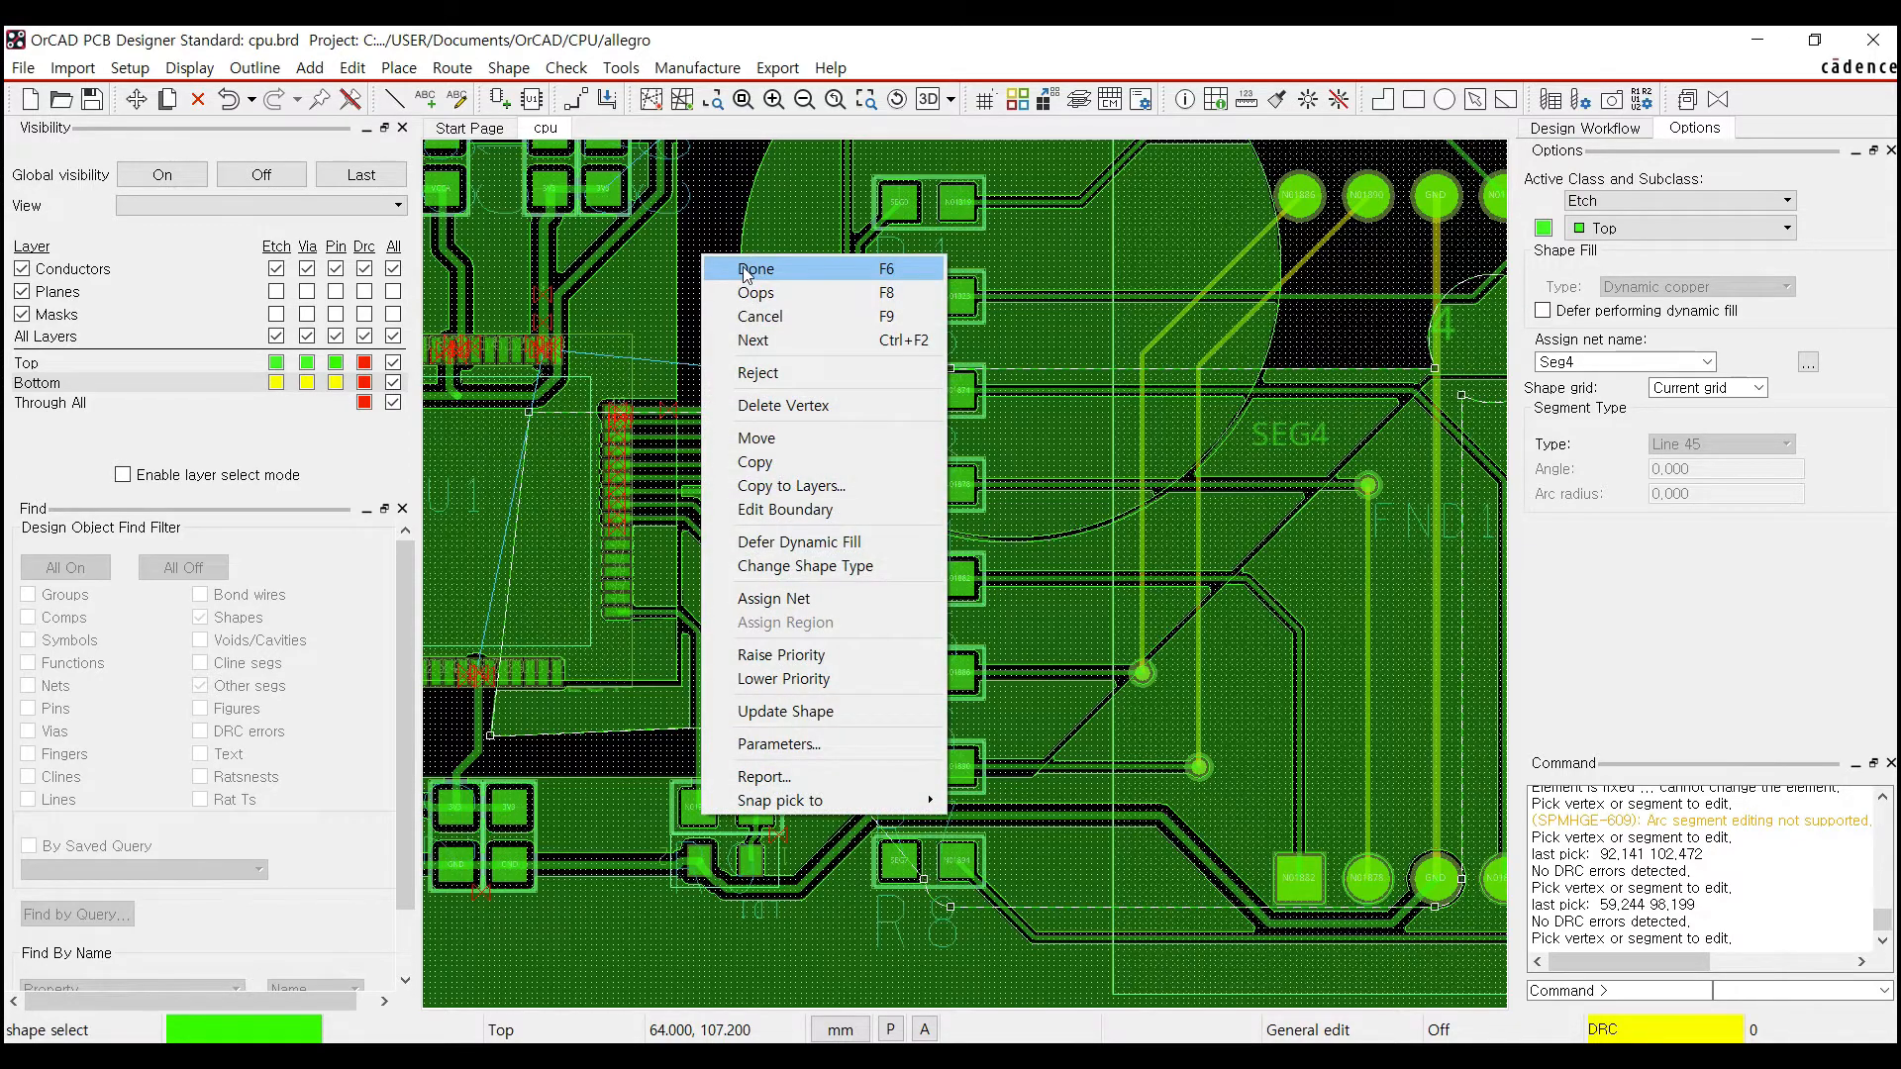
pyautogui.click(747, 268)
pyautogui.scroll(3, 654, 579)
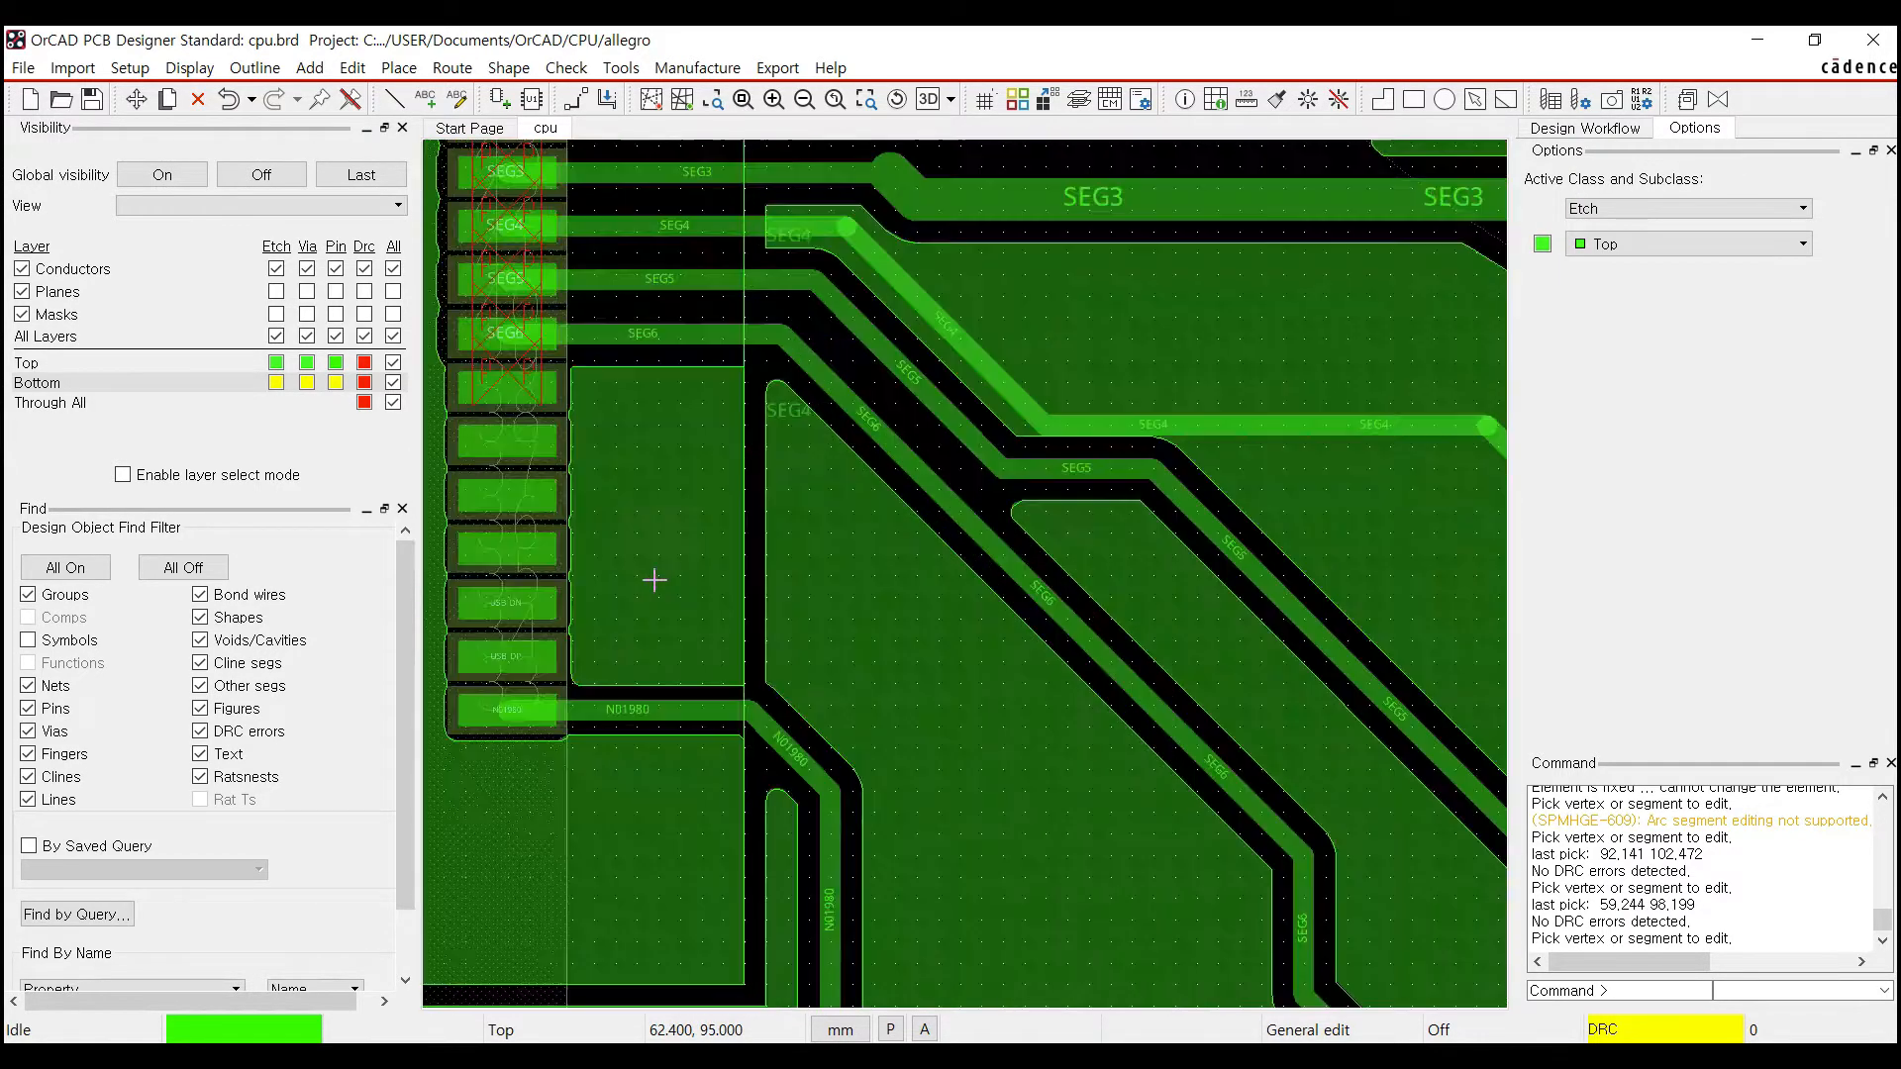
pyautogui.scroll(-4, 653, 579)
pyautogui.scroll(3, 651, 751)
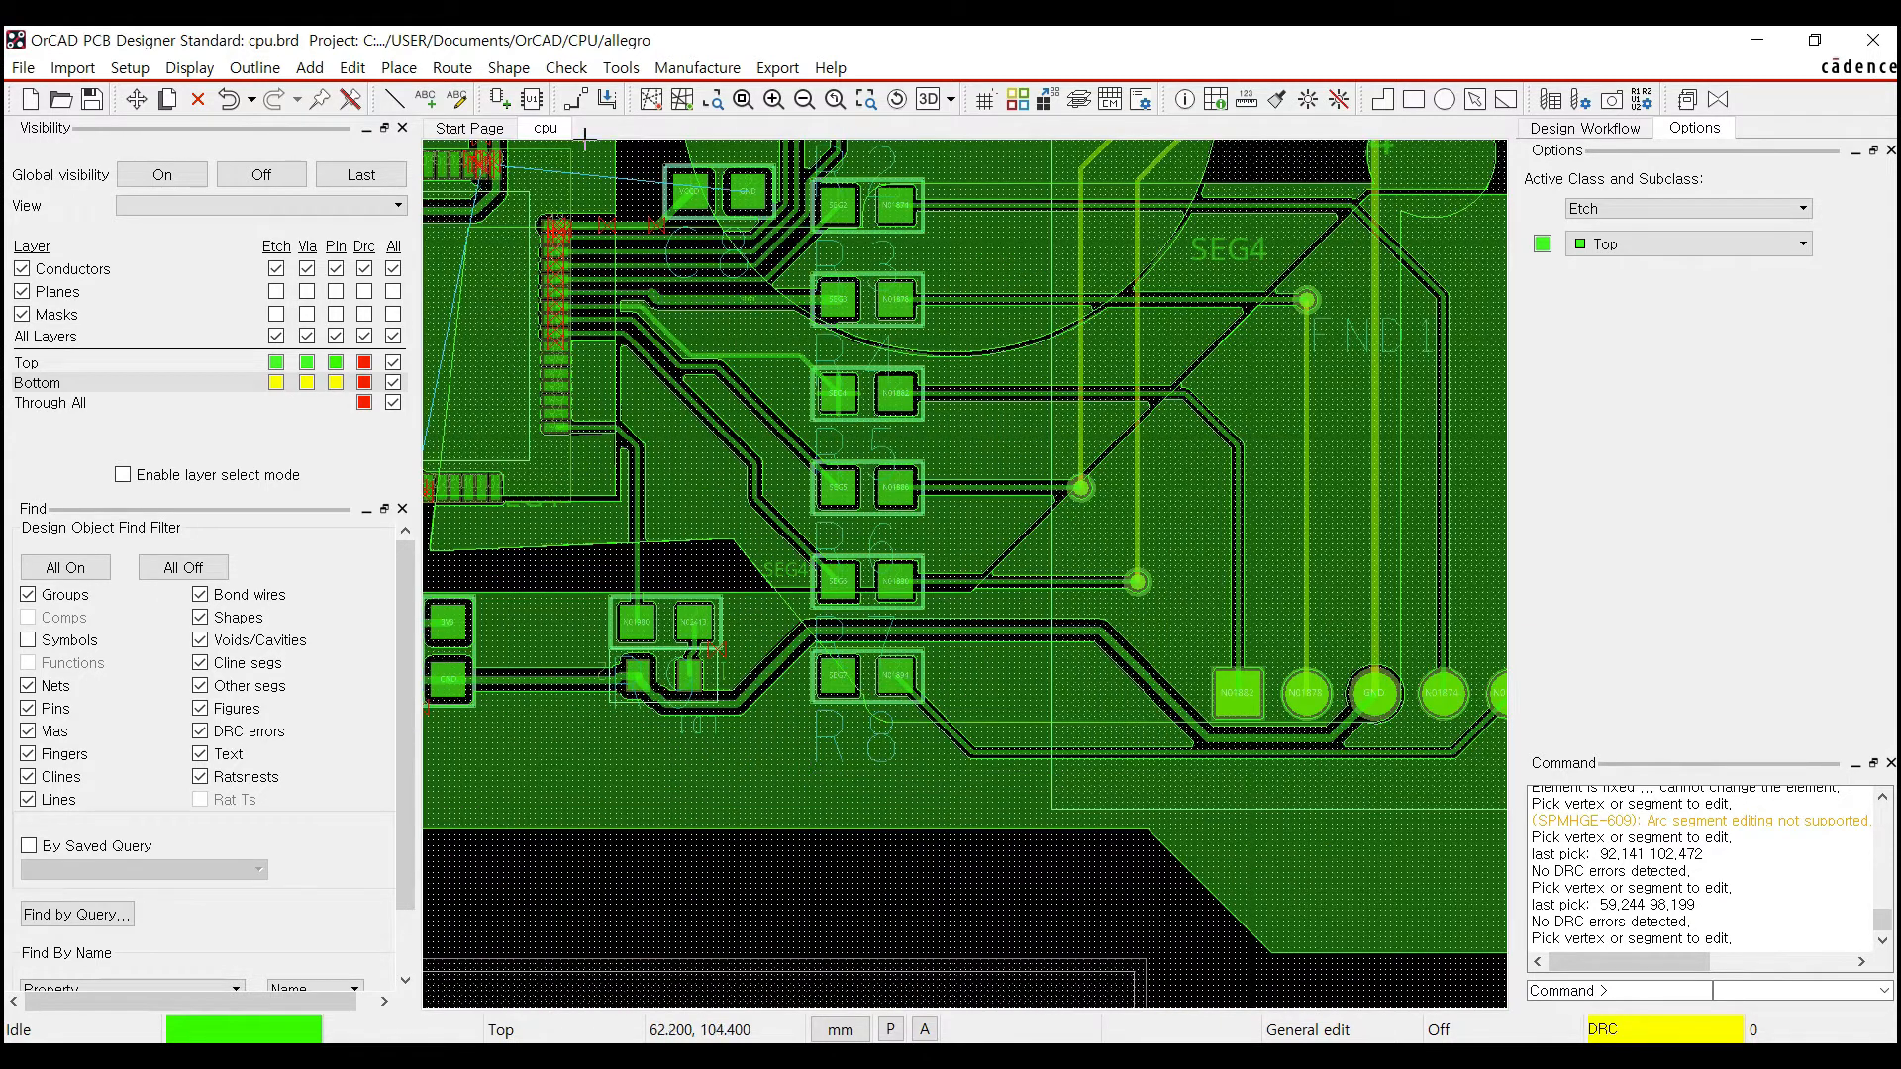
# Edit the boundary of the large Dummy Net shape, adding a bump about 9 mm wide and 2.2 mm deep to its lower edge below R8
pyautogui.click(509, 69)
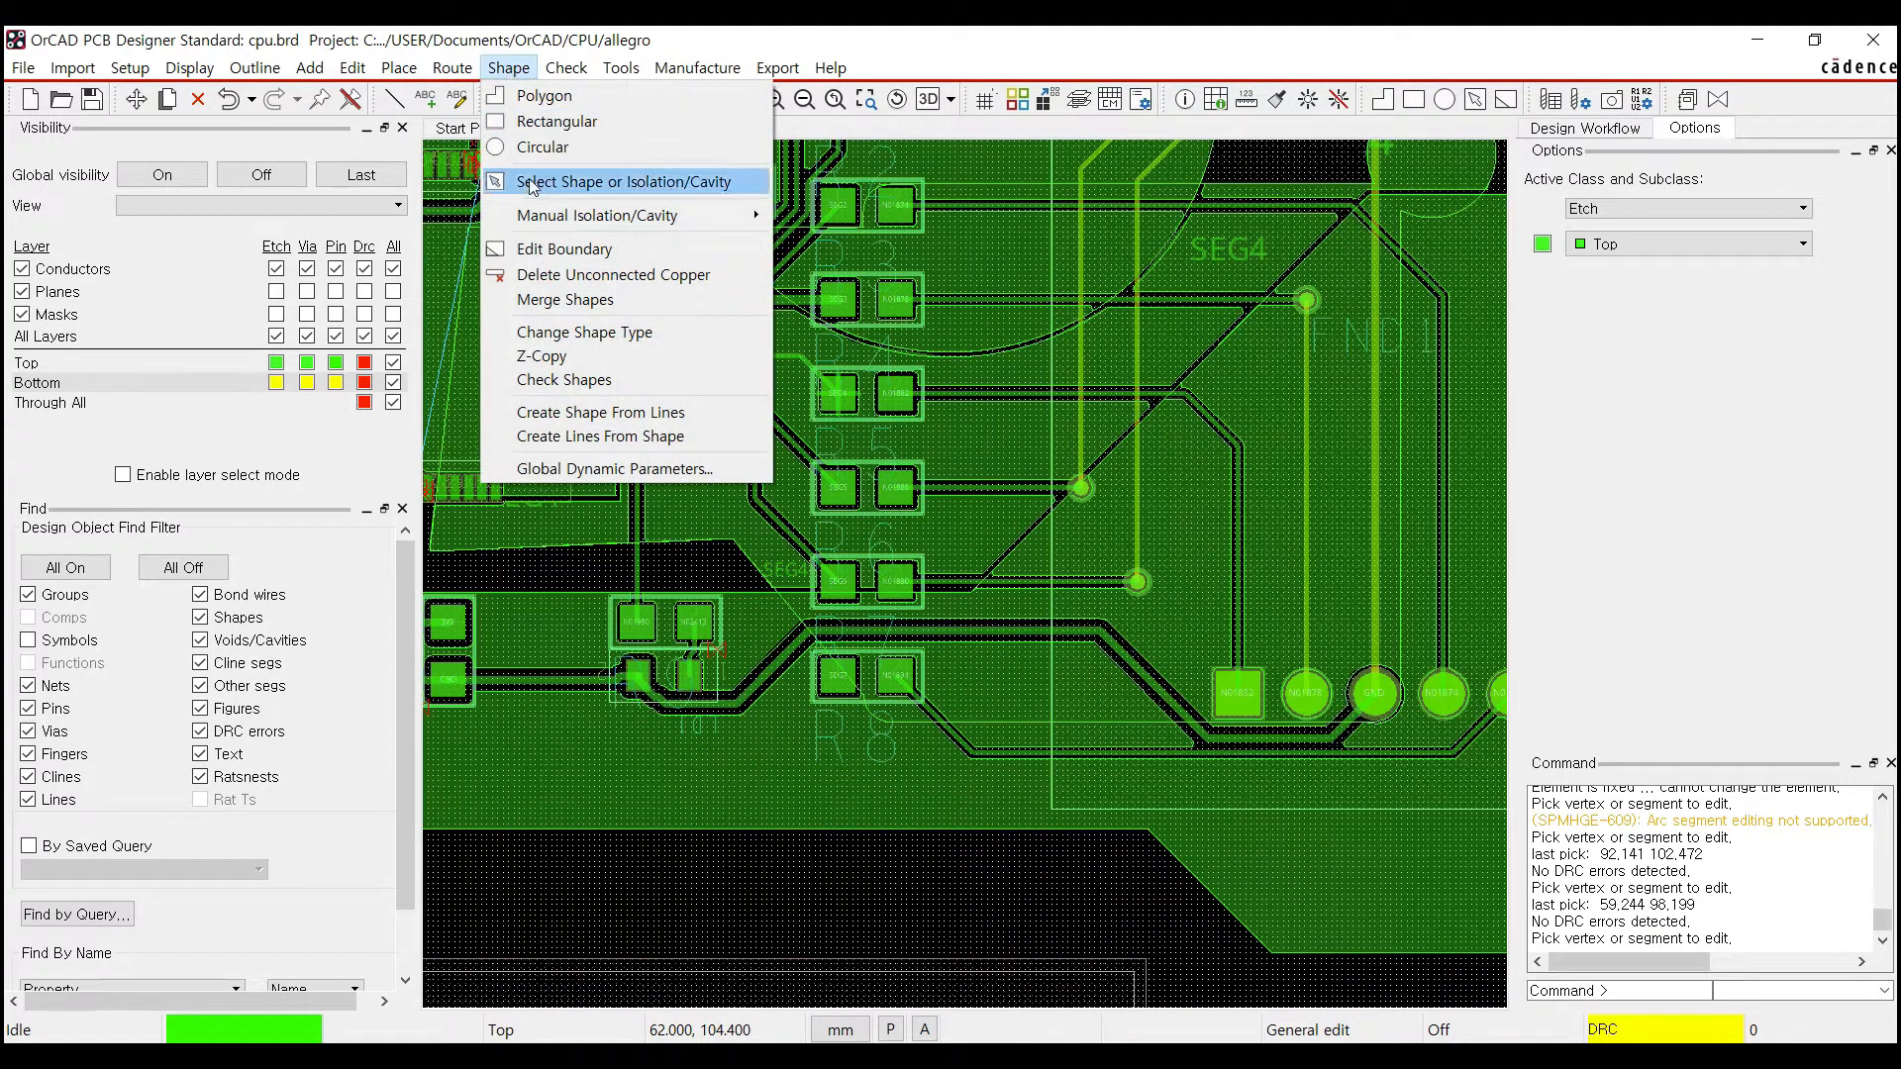
pyautogui.click(561, 251)
pyautogui.scroll(2, 974, 773)
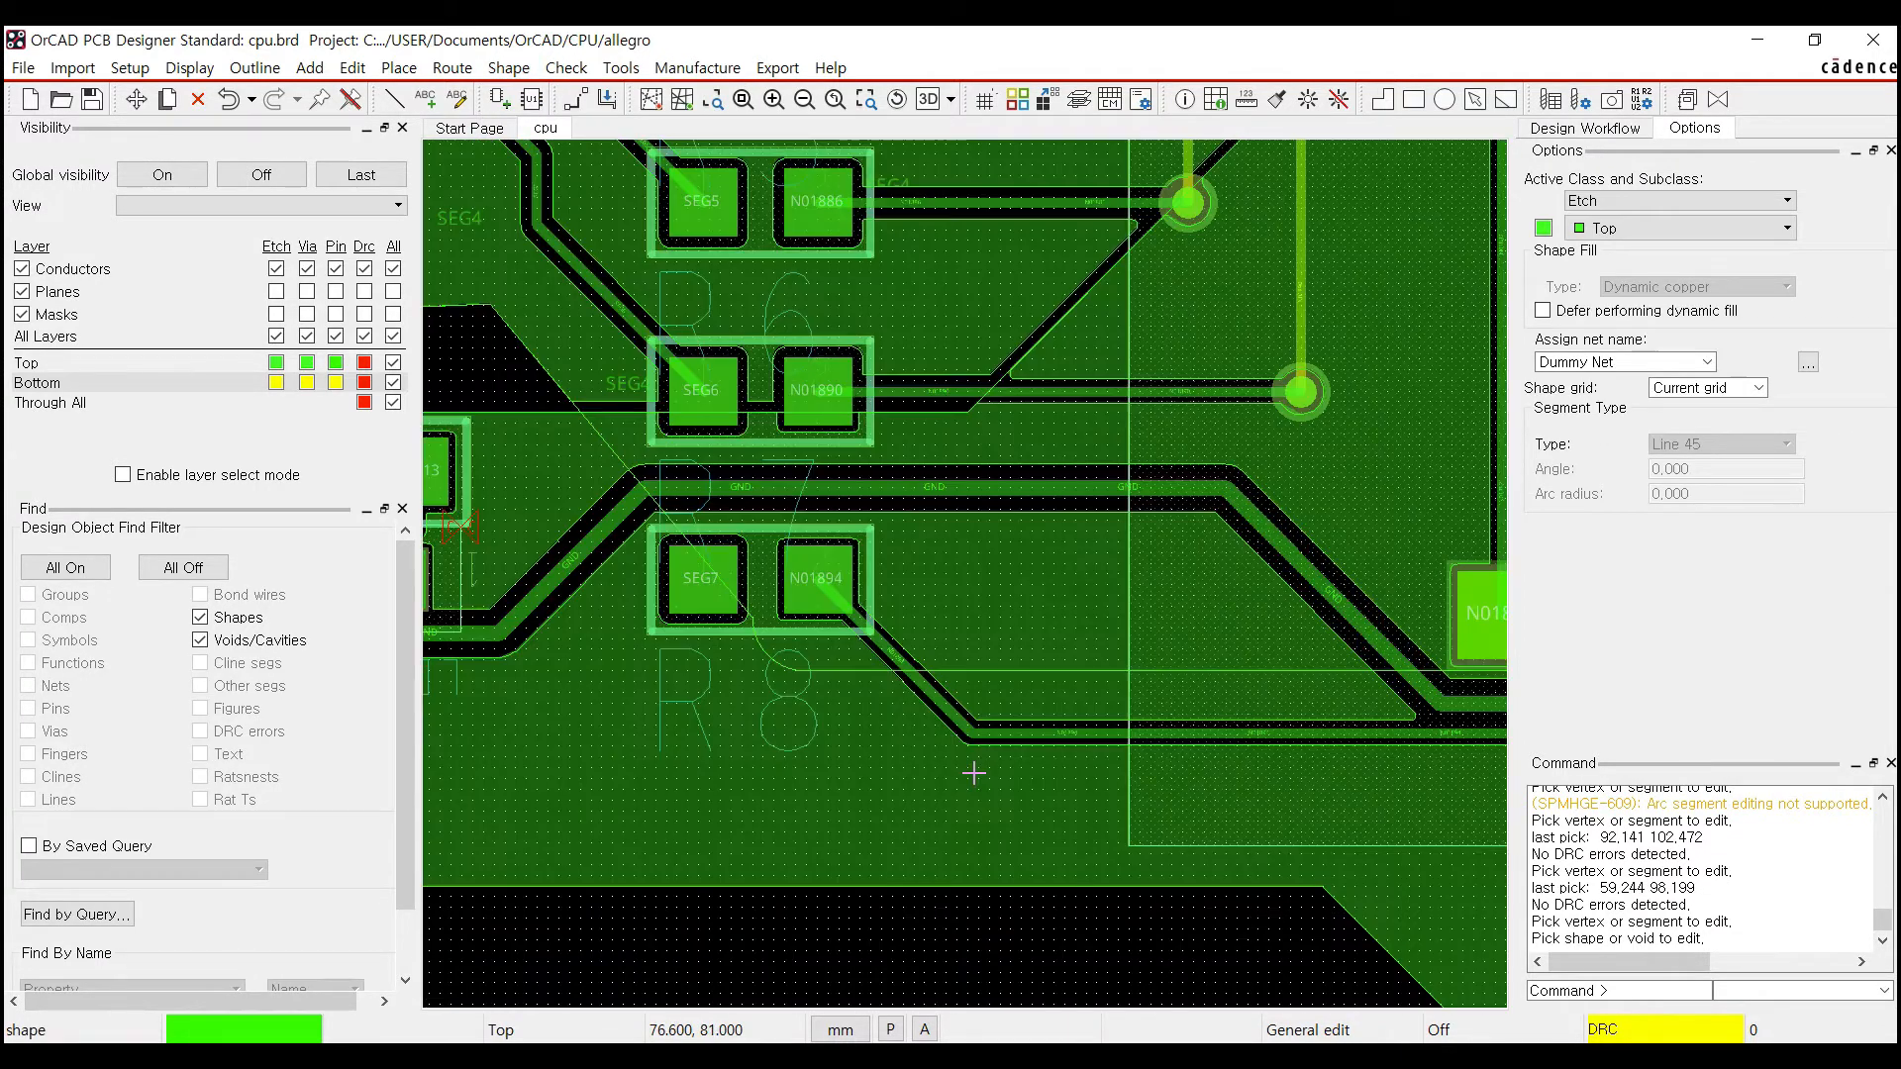
pyautogui.scroll(-3, 974, 773)
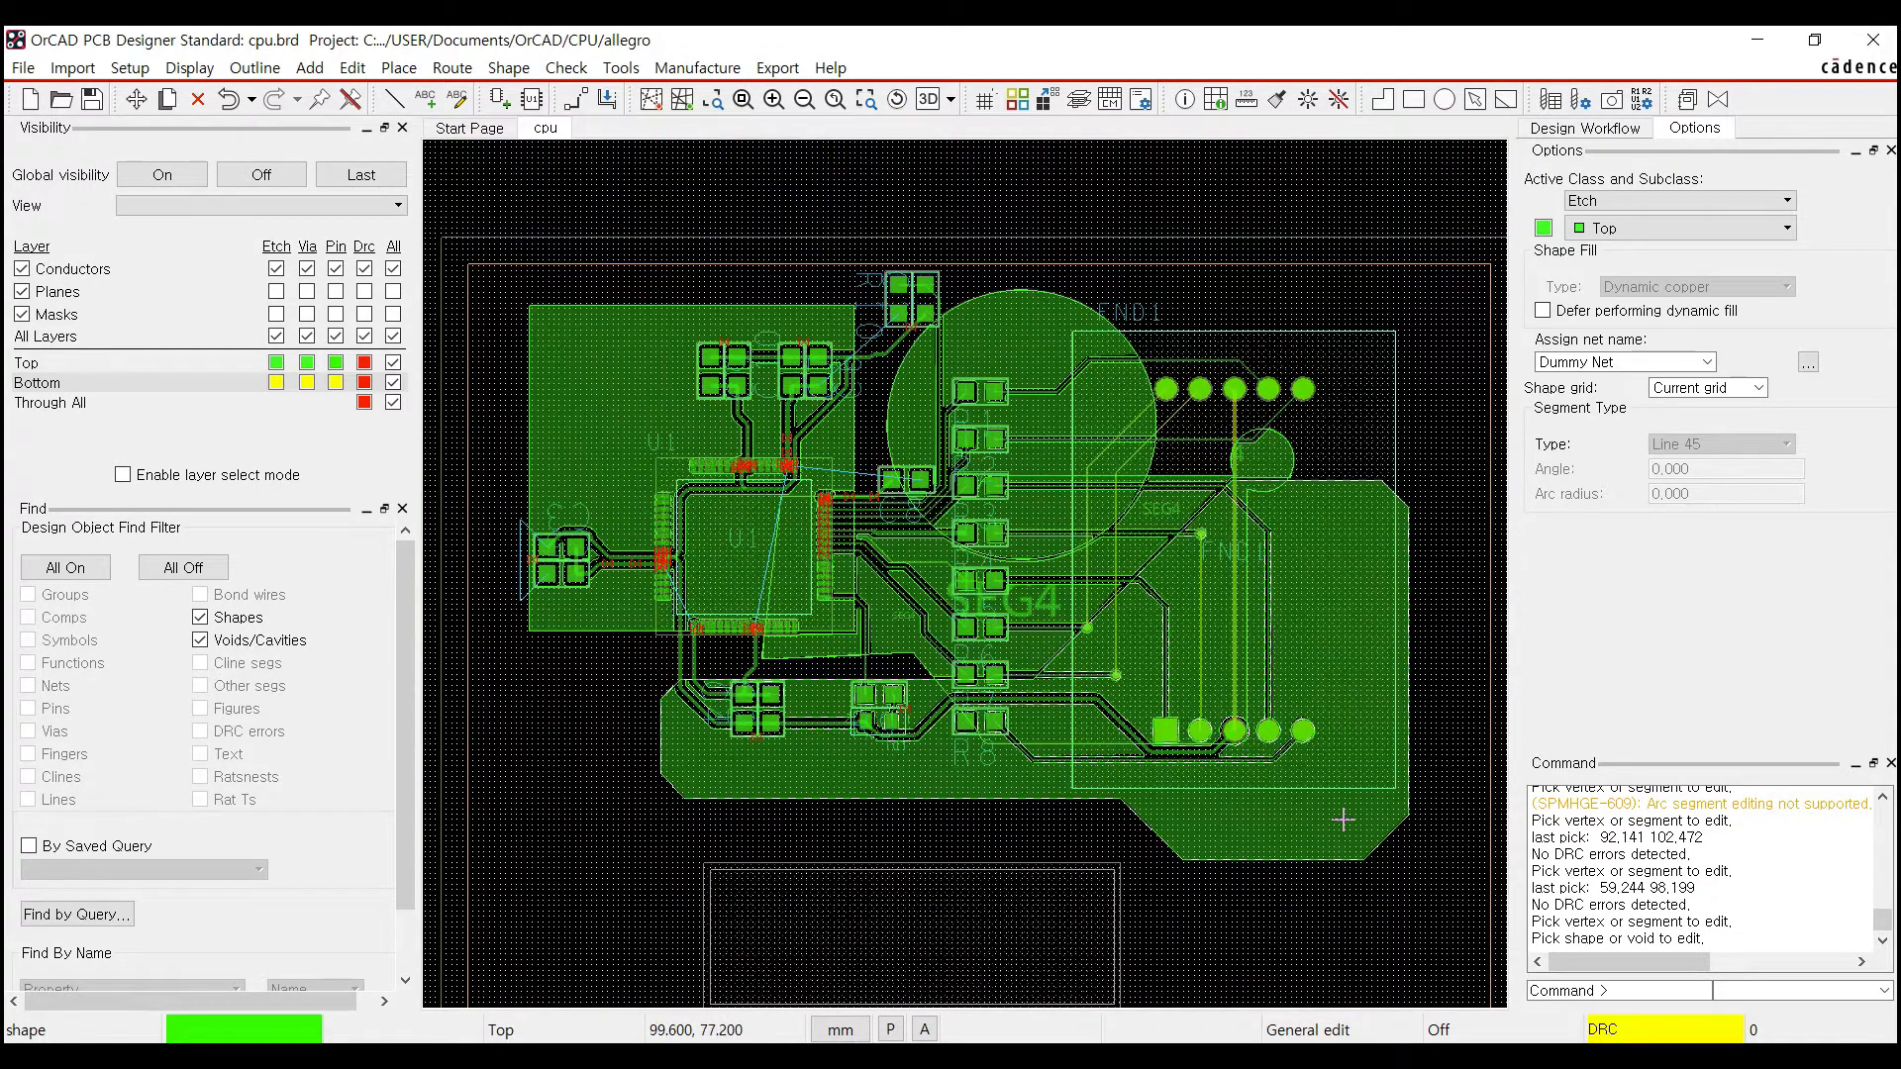
pyautogui.scroll(2, 1349, 851)
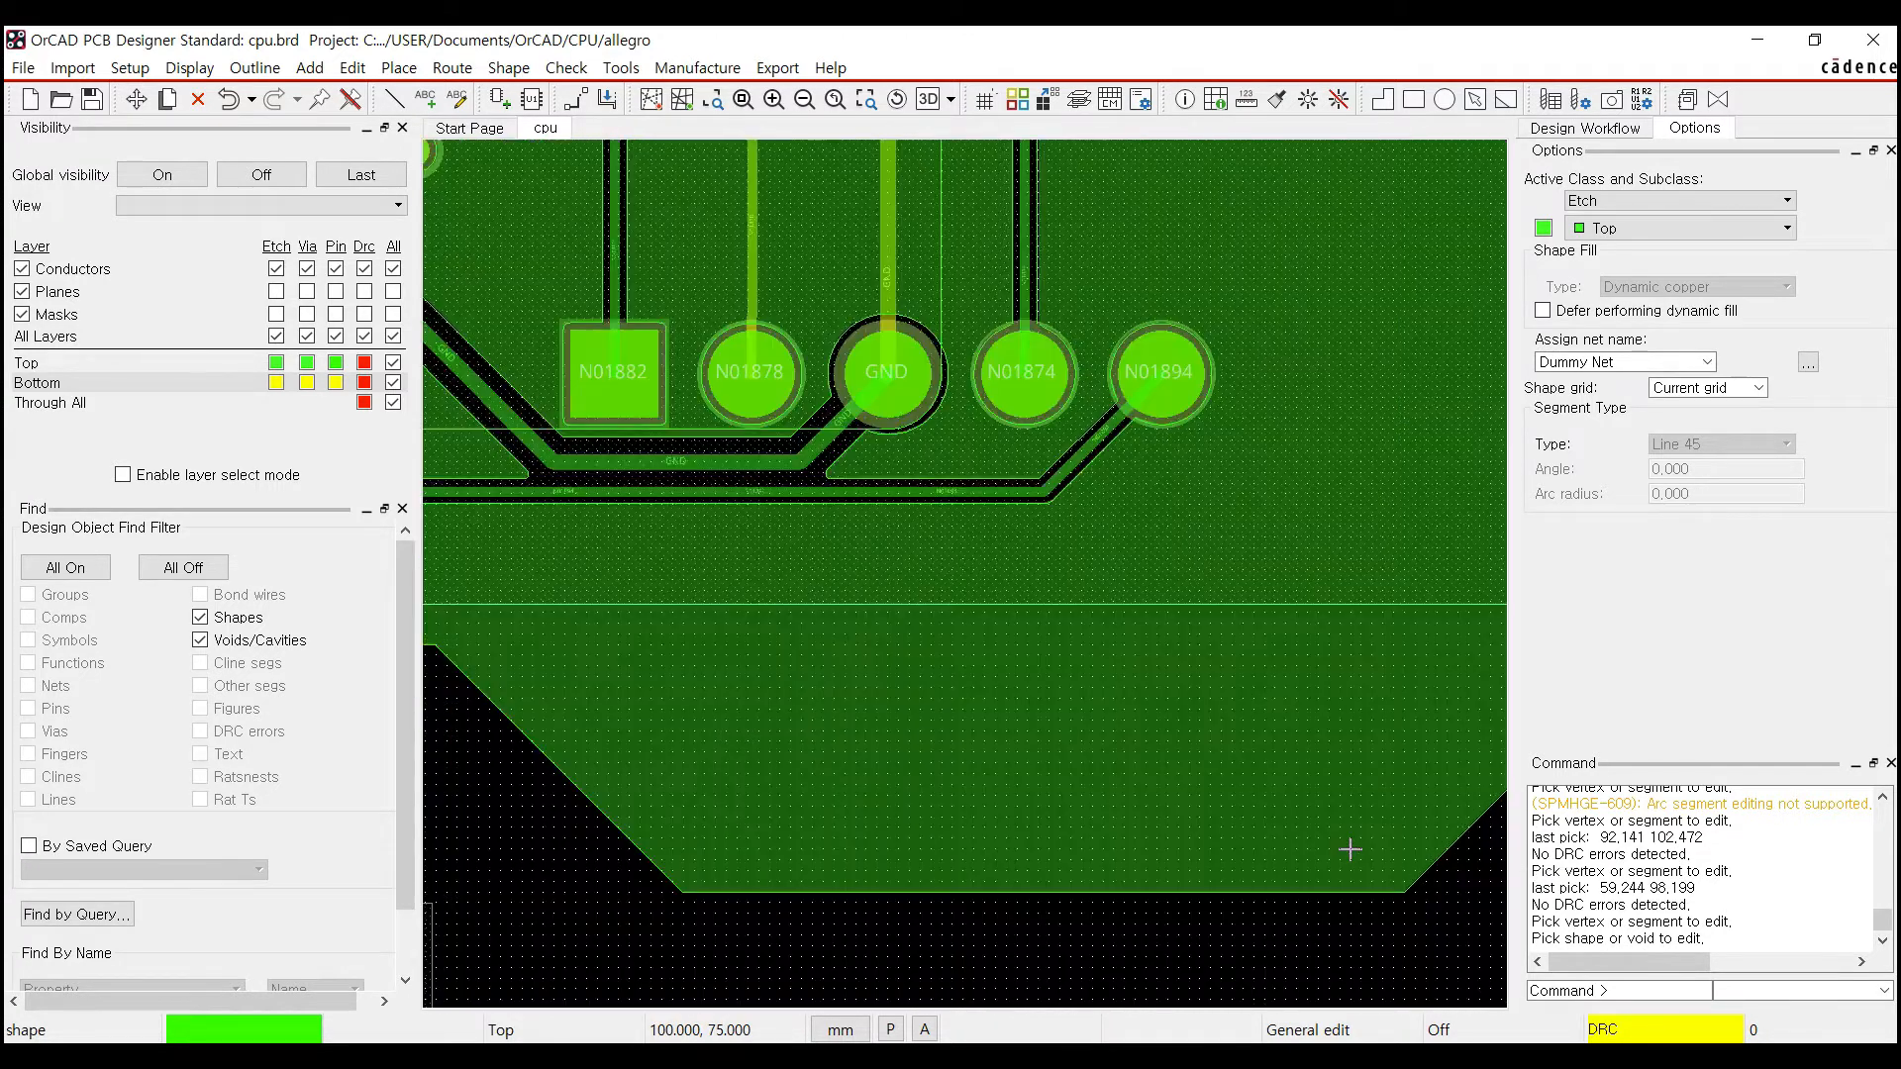
pyautogui.scroll(-1, 1358, 842)
pyautogui.click(1099, 815)
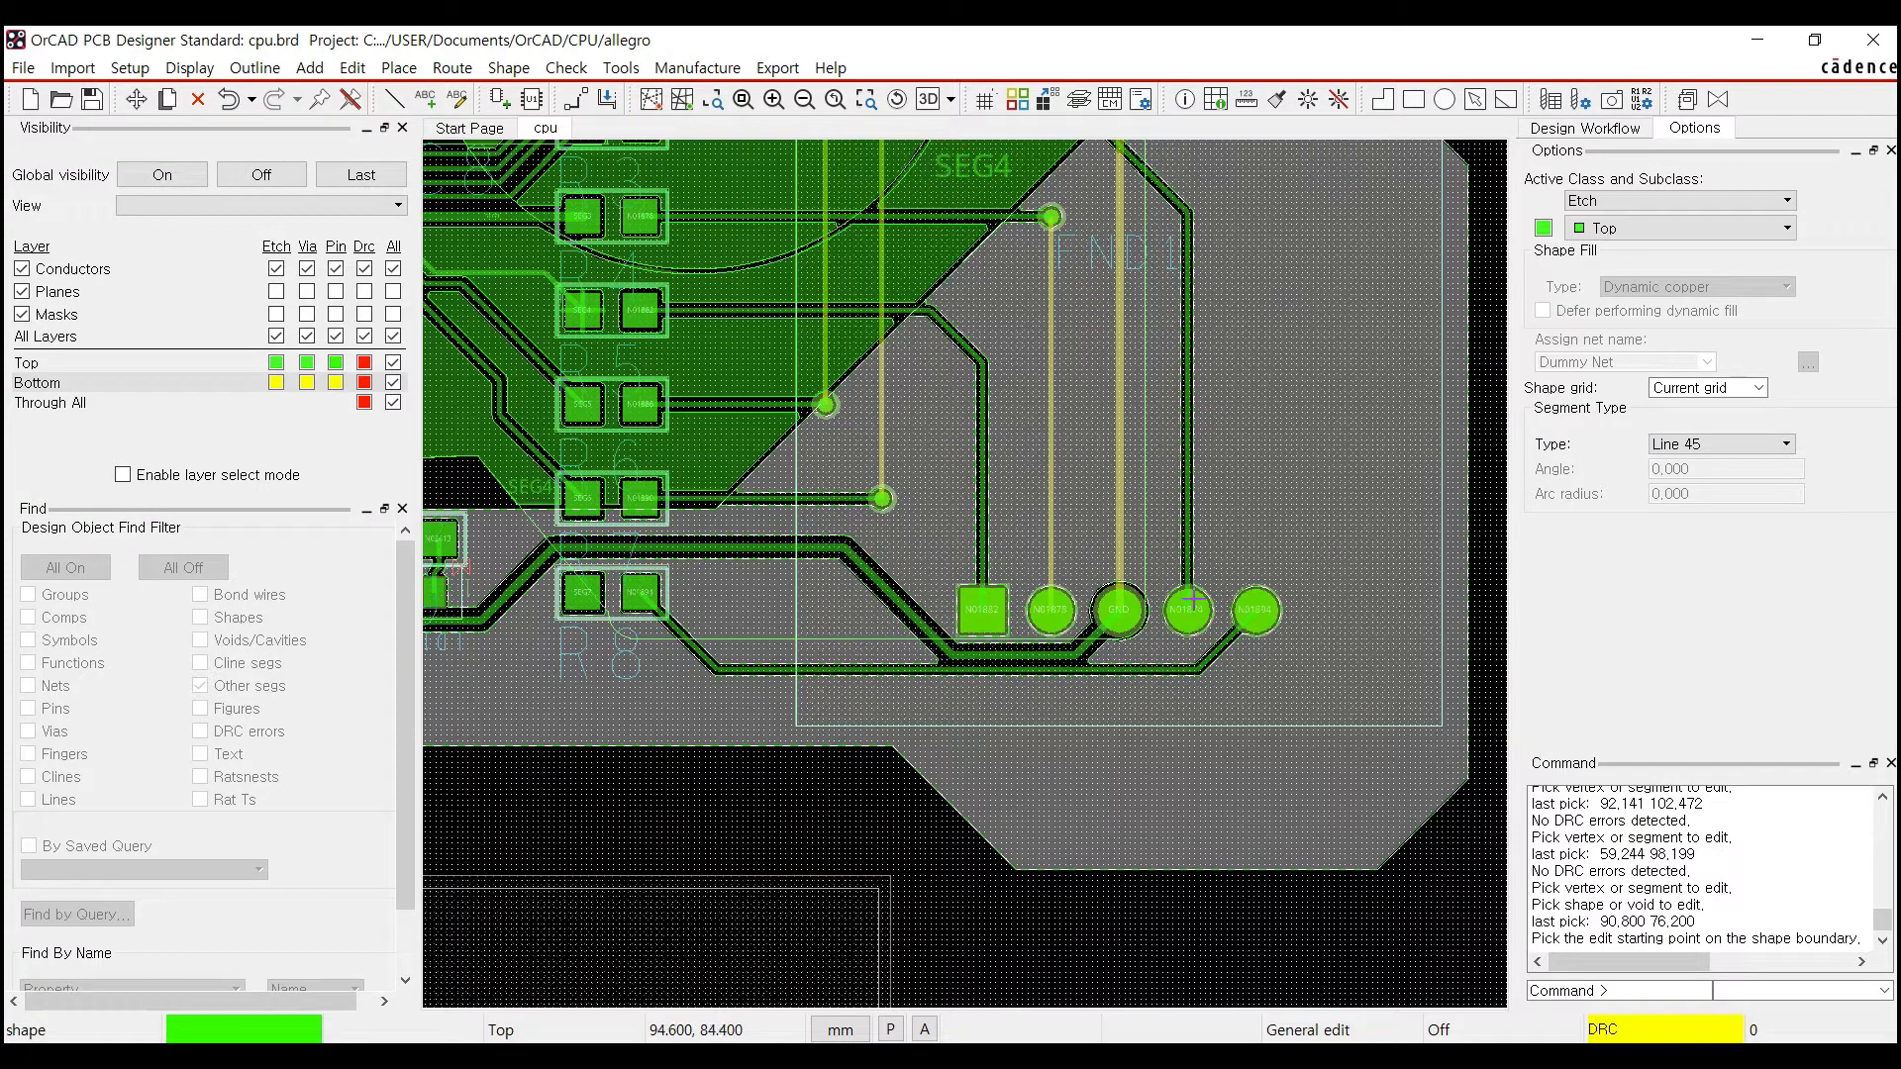
pyautogui.click(517, 748)
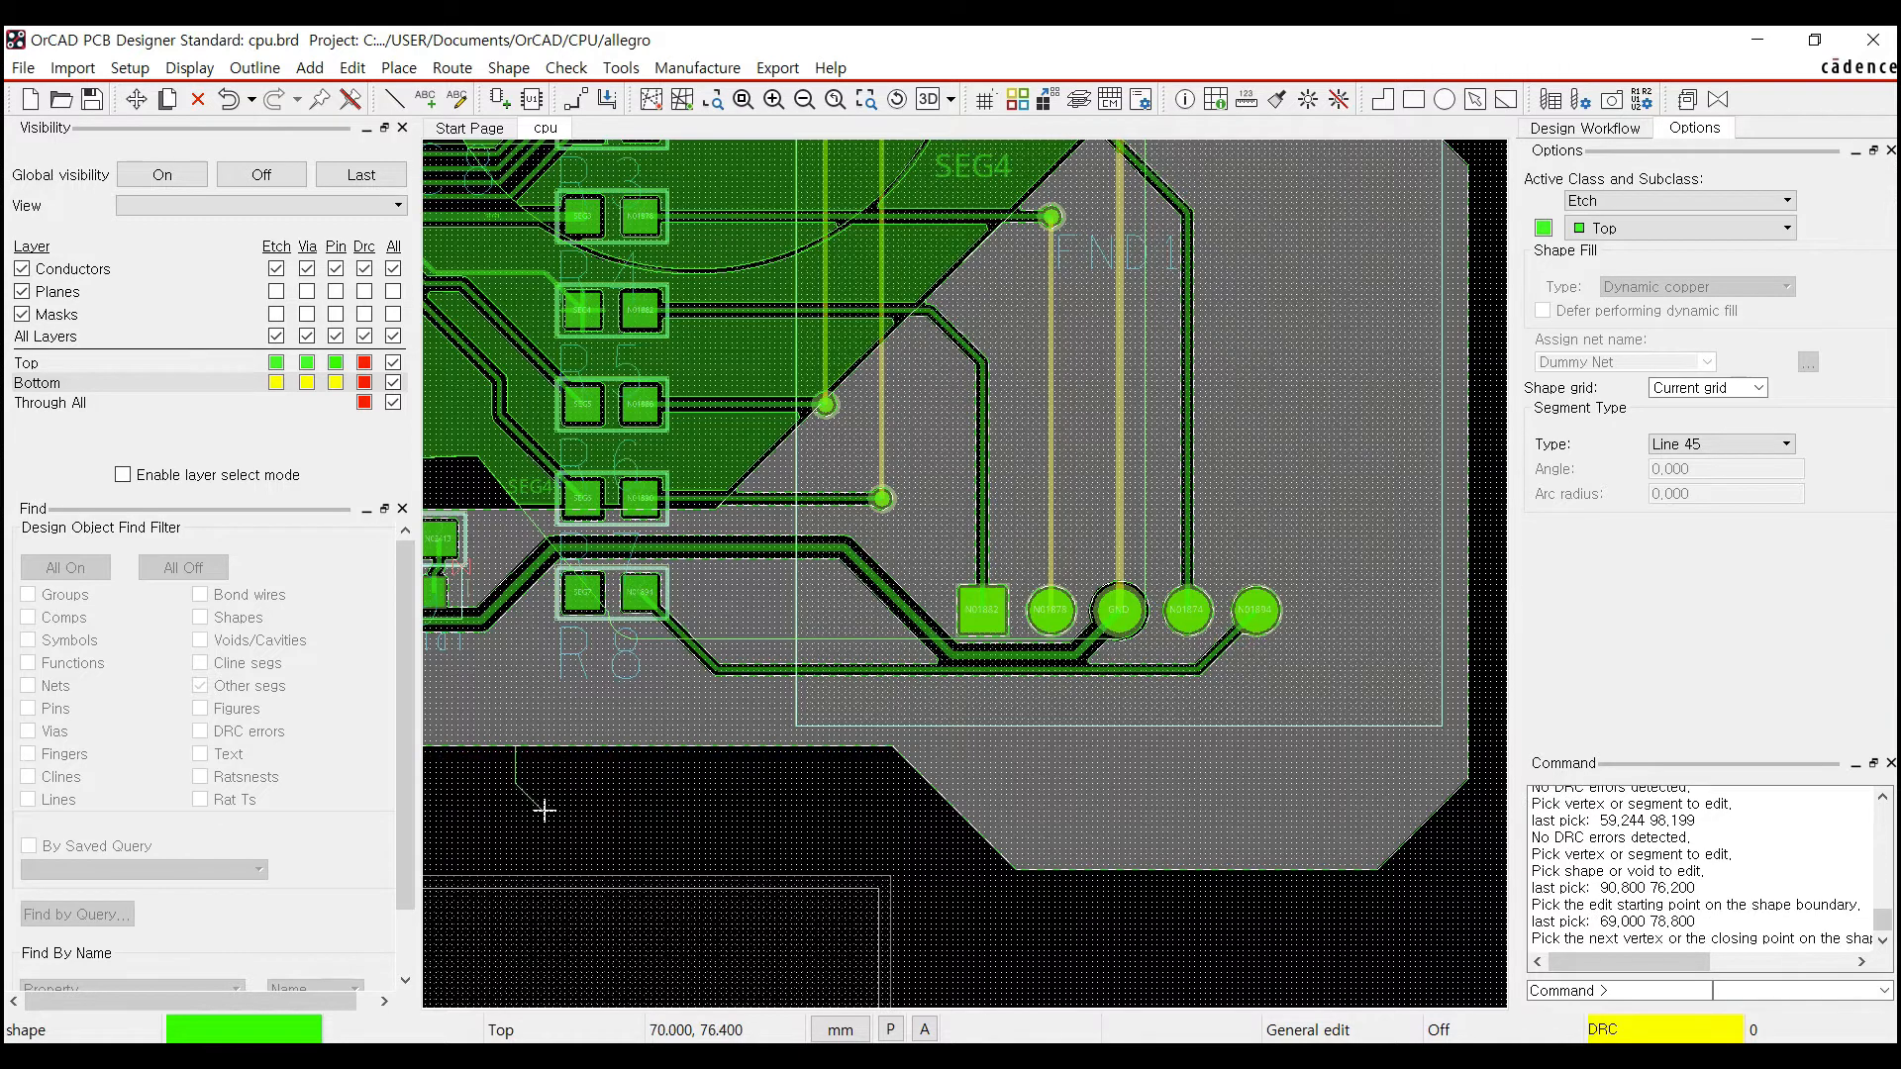
pyautogui.click(597, 806)
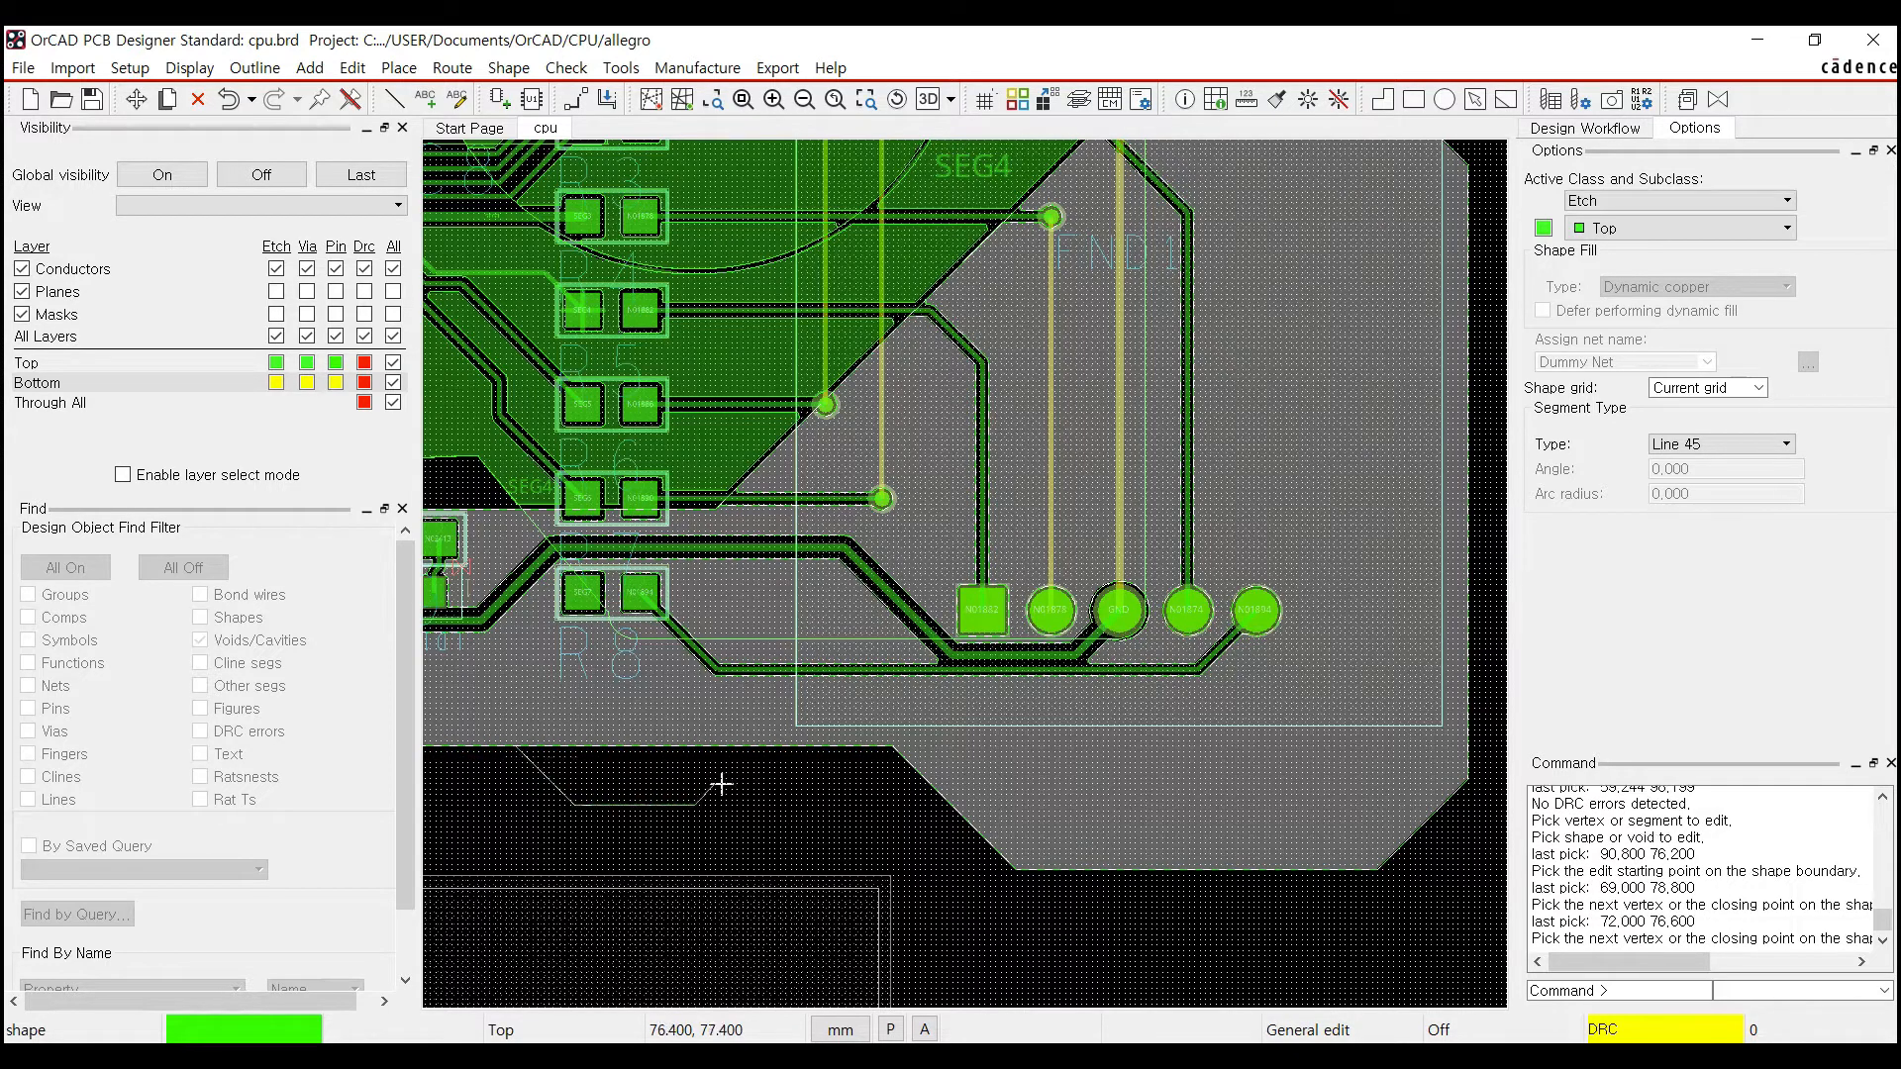
pyautogui.click(758, 750)
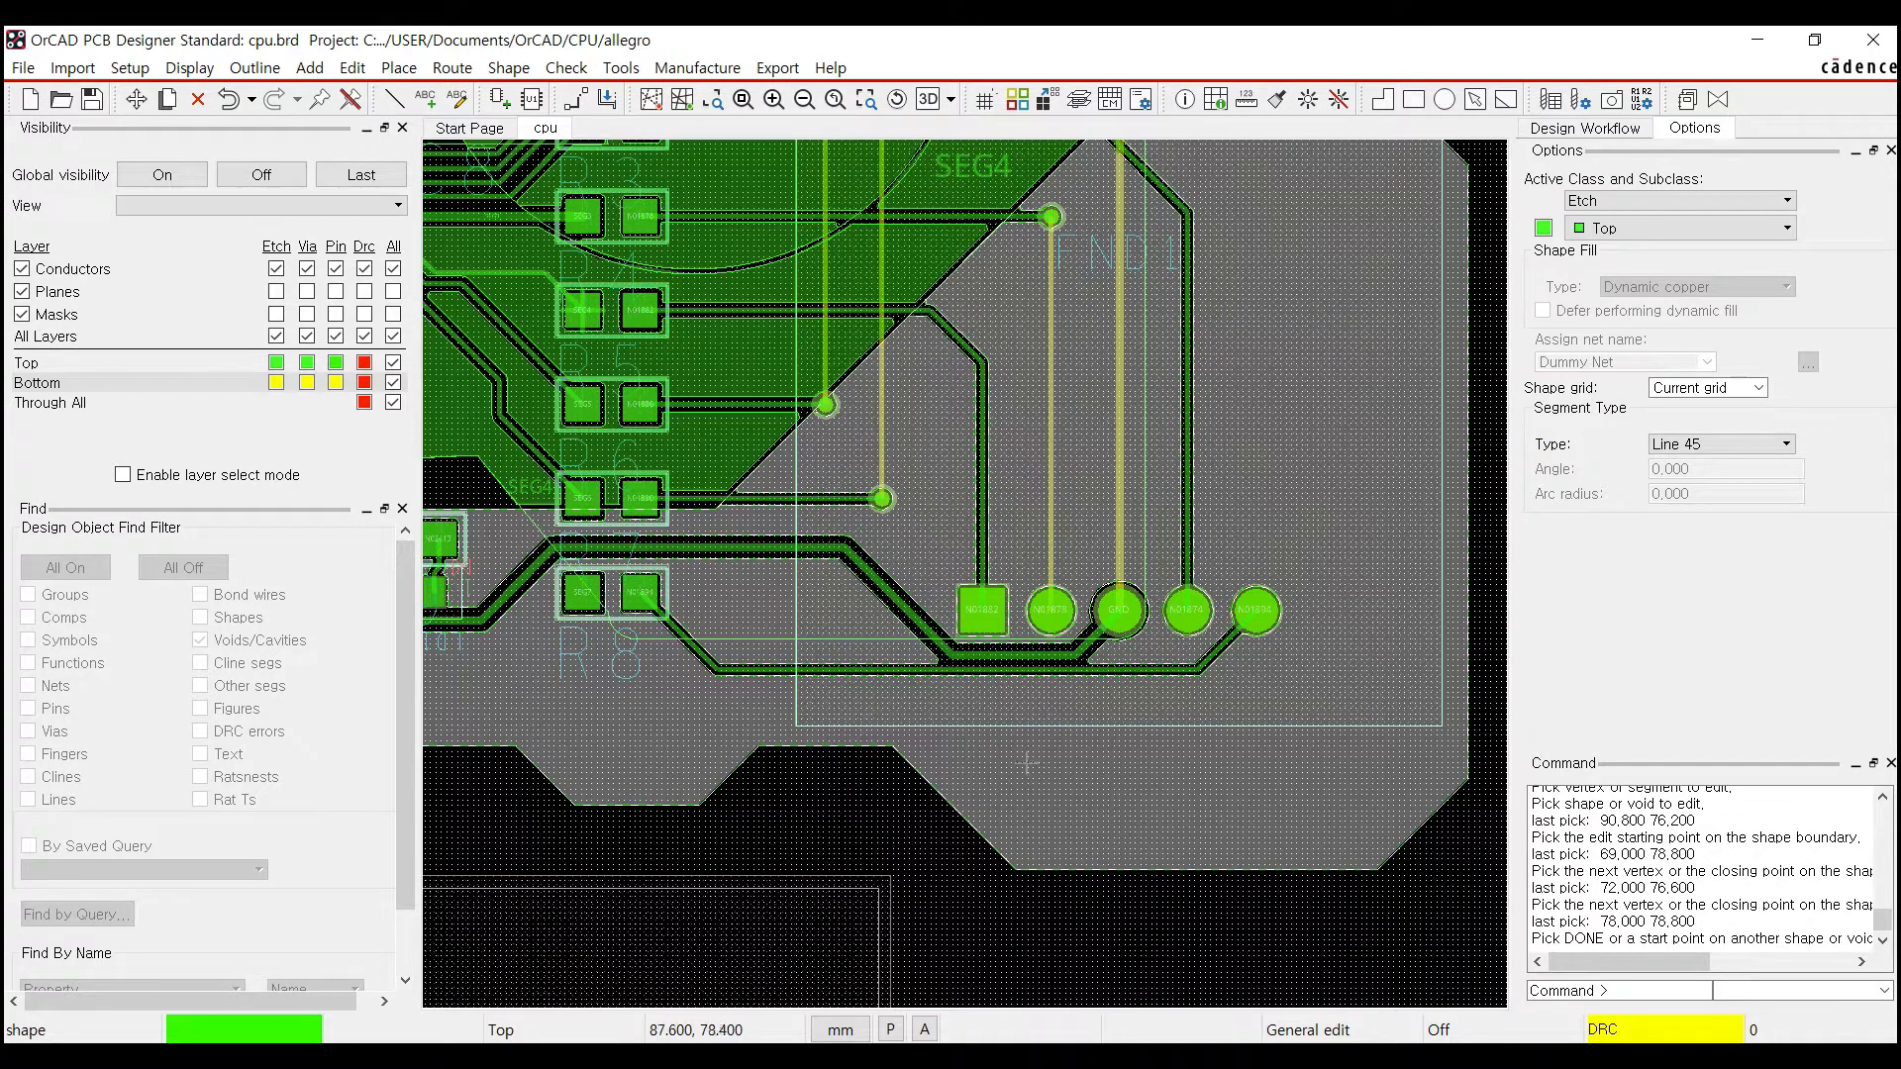
# Cut a notch into the same shape's lower edge below FND1, from (90.8, 74.2) through (97, 80) to (103.2, 76.4), and finish boundary editing
pyautogui.click(1100, 873)
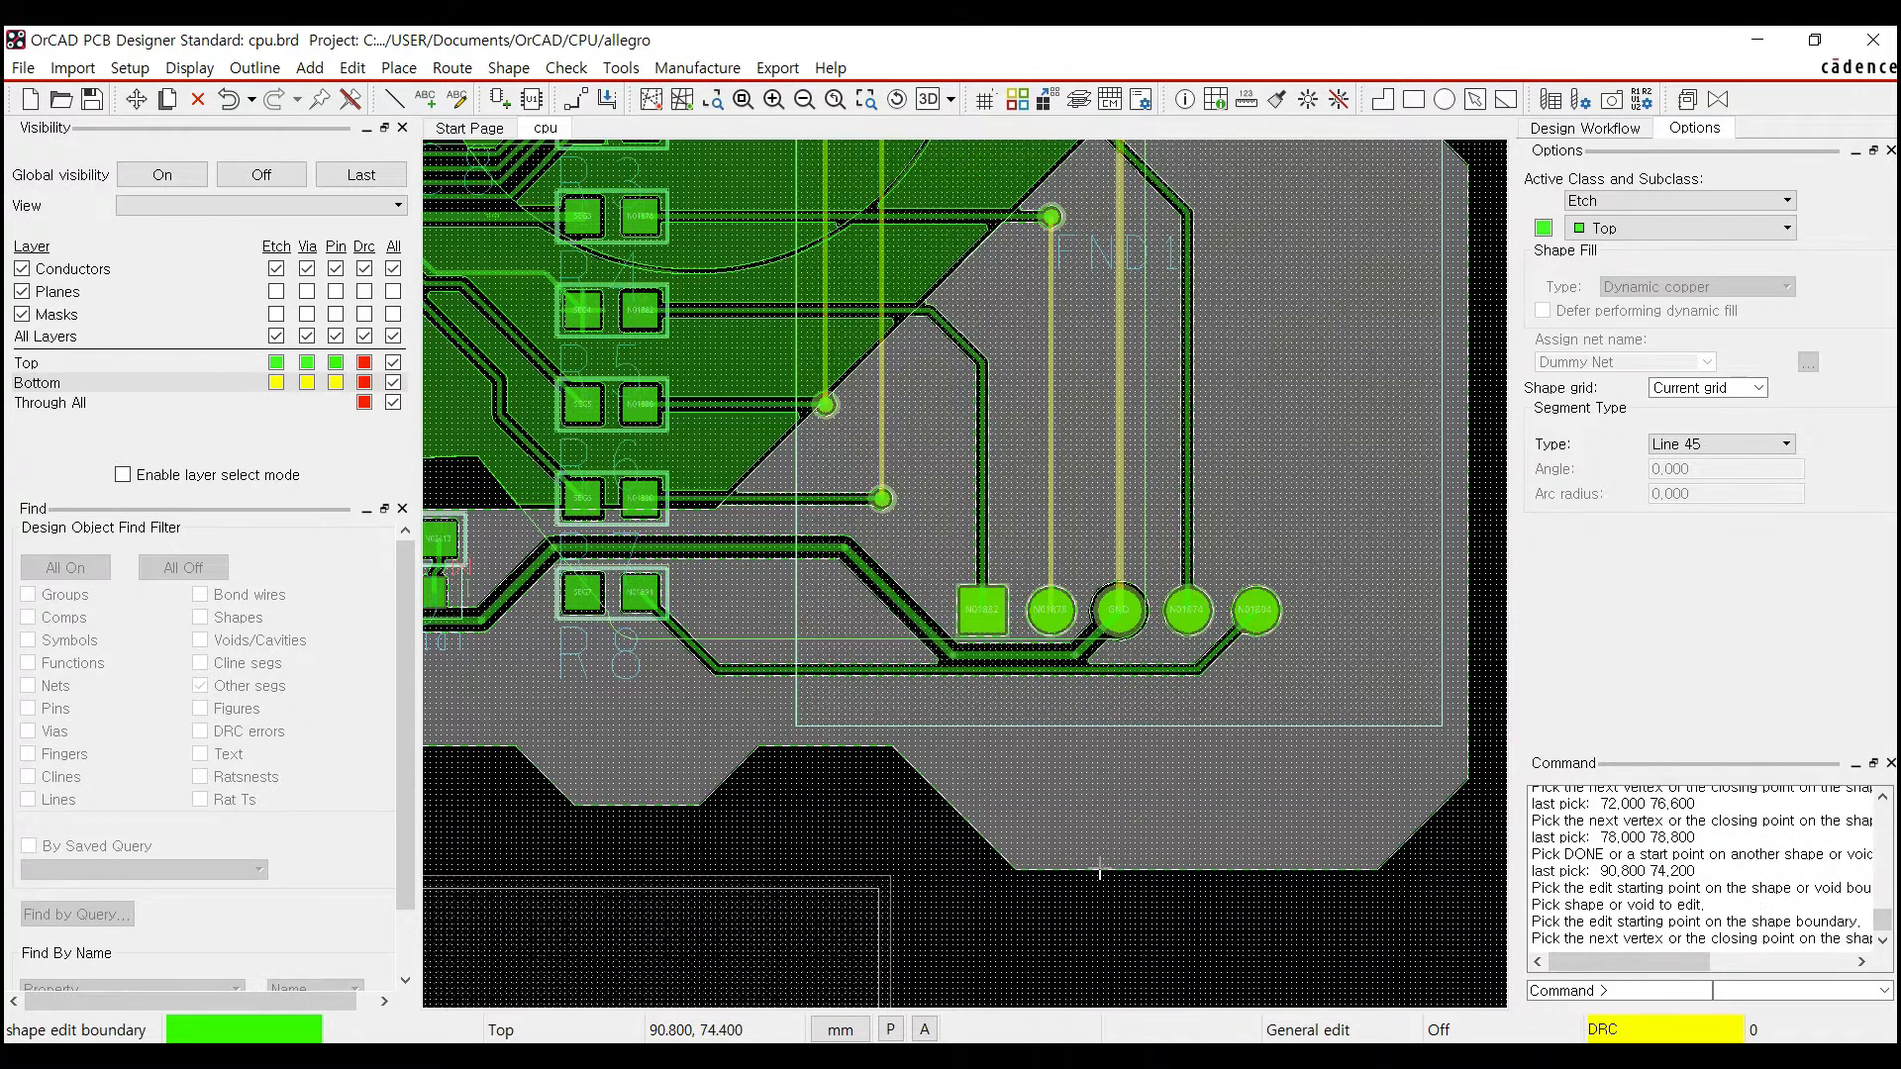
pyautogui.click(1260, 713)
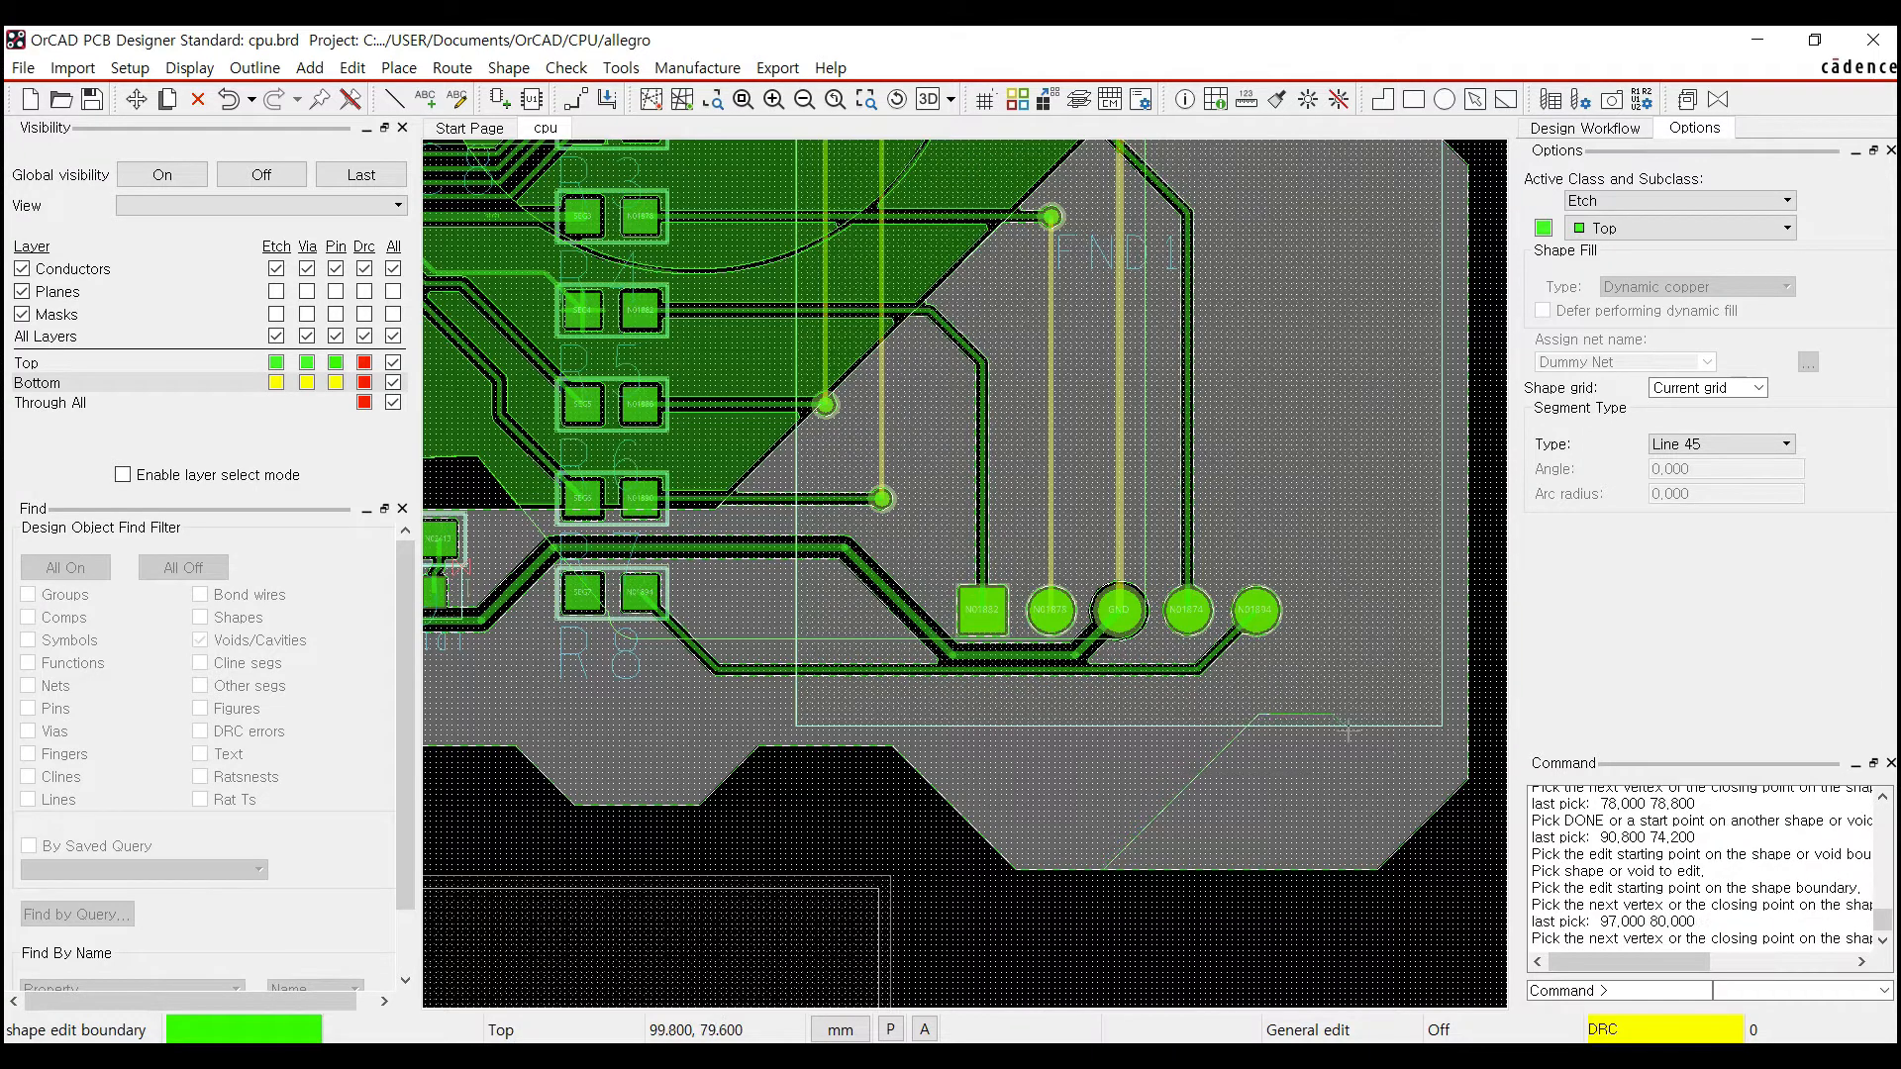
pyautogui.click(1439, 810)
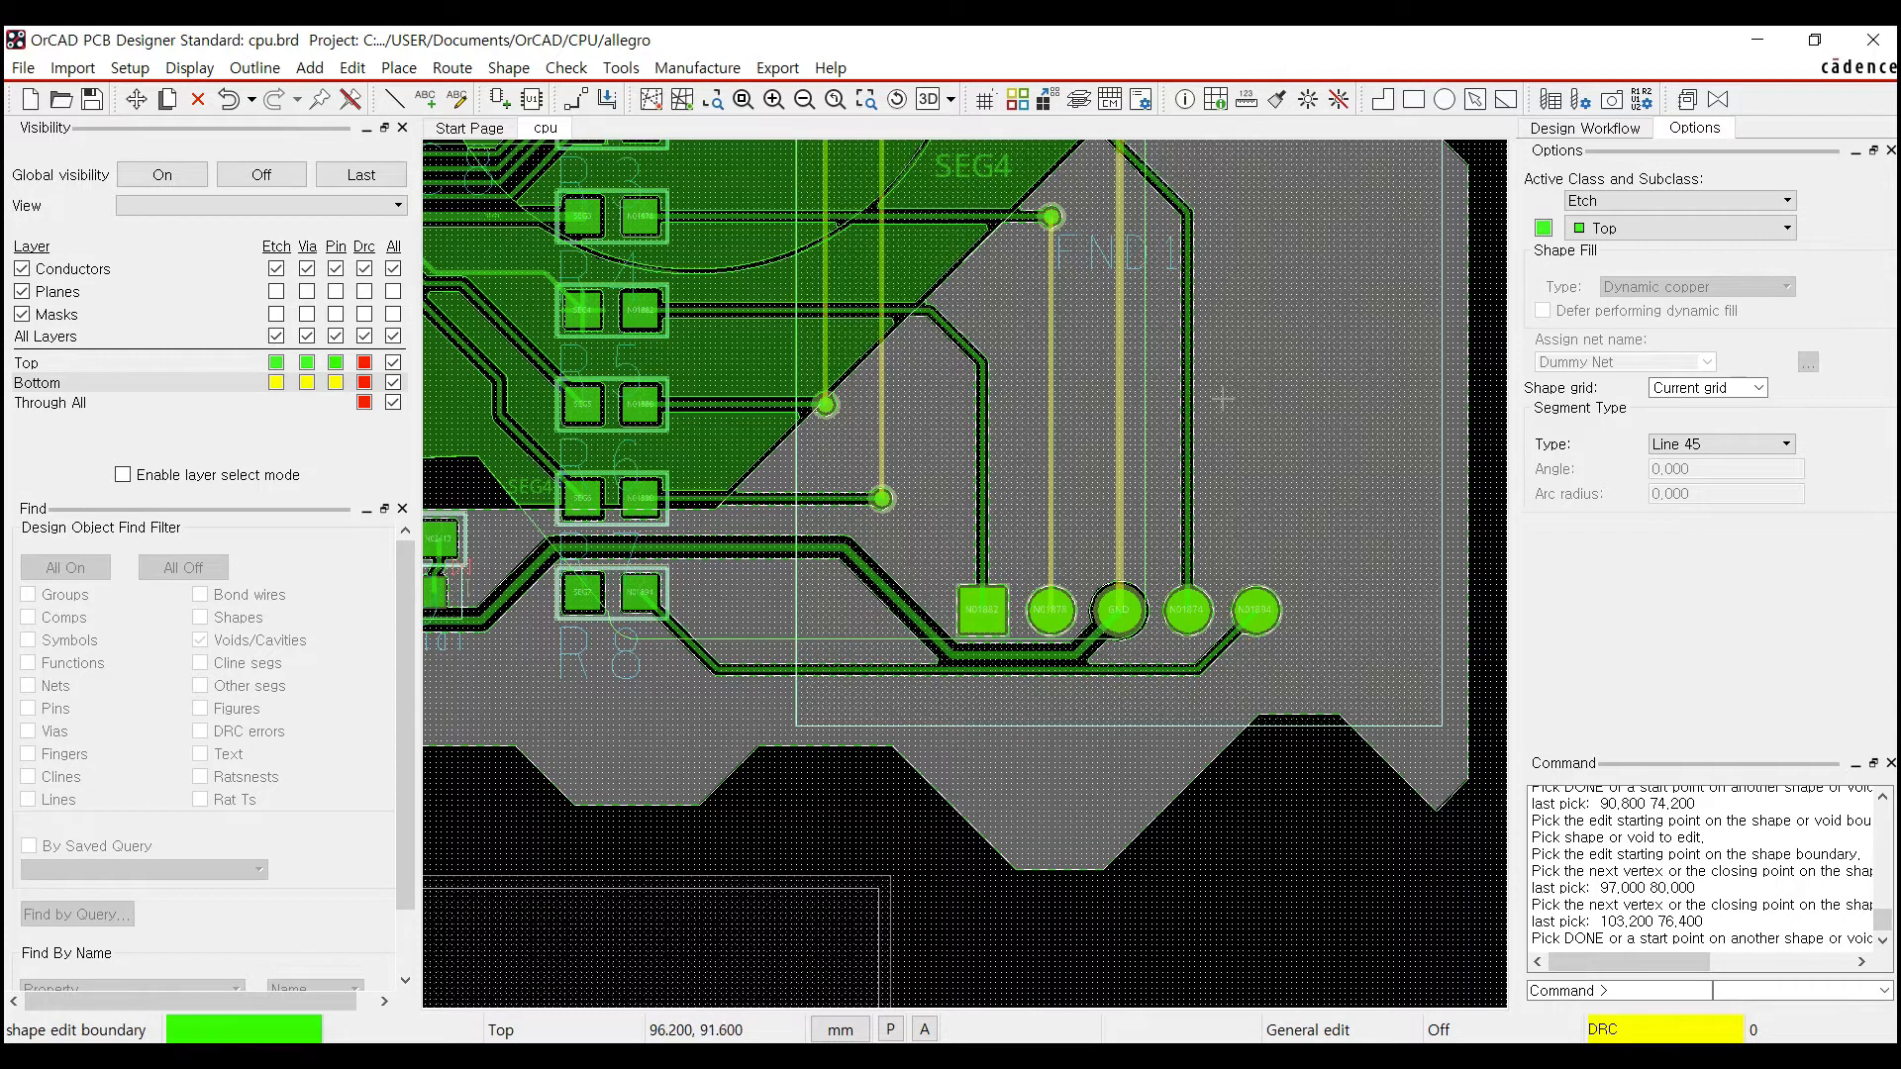
pyautogui.rightClick(876, 584)
pyautogui.click(925, 602)
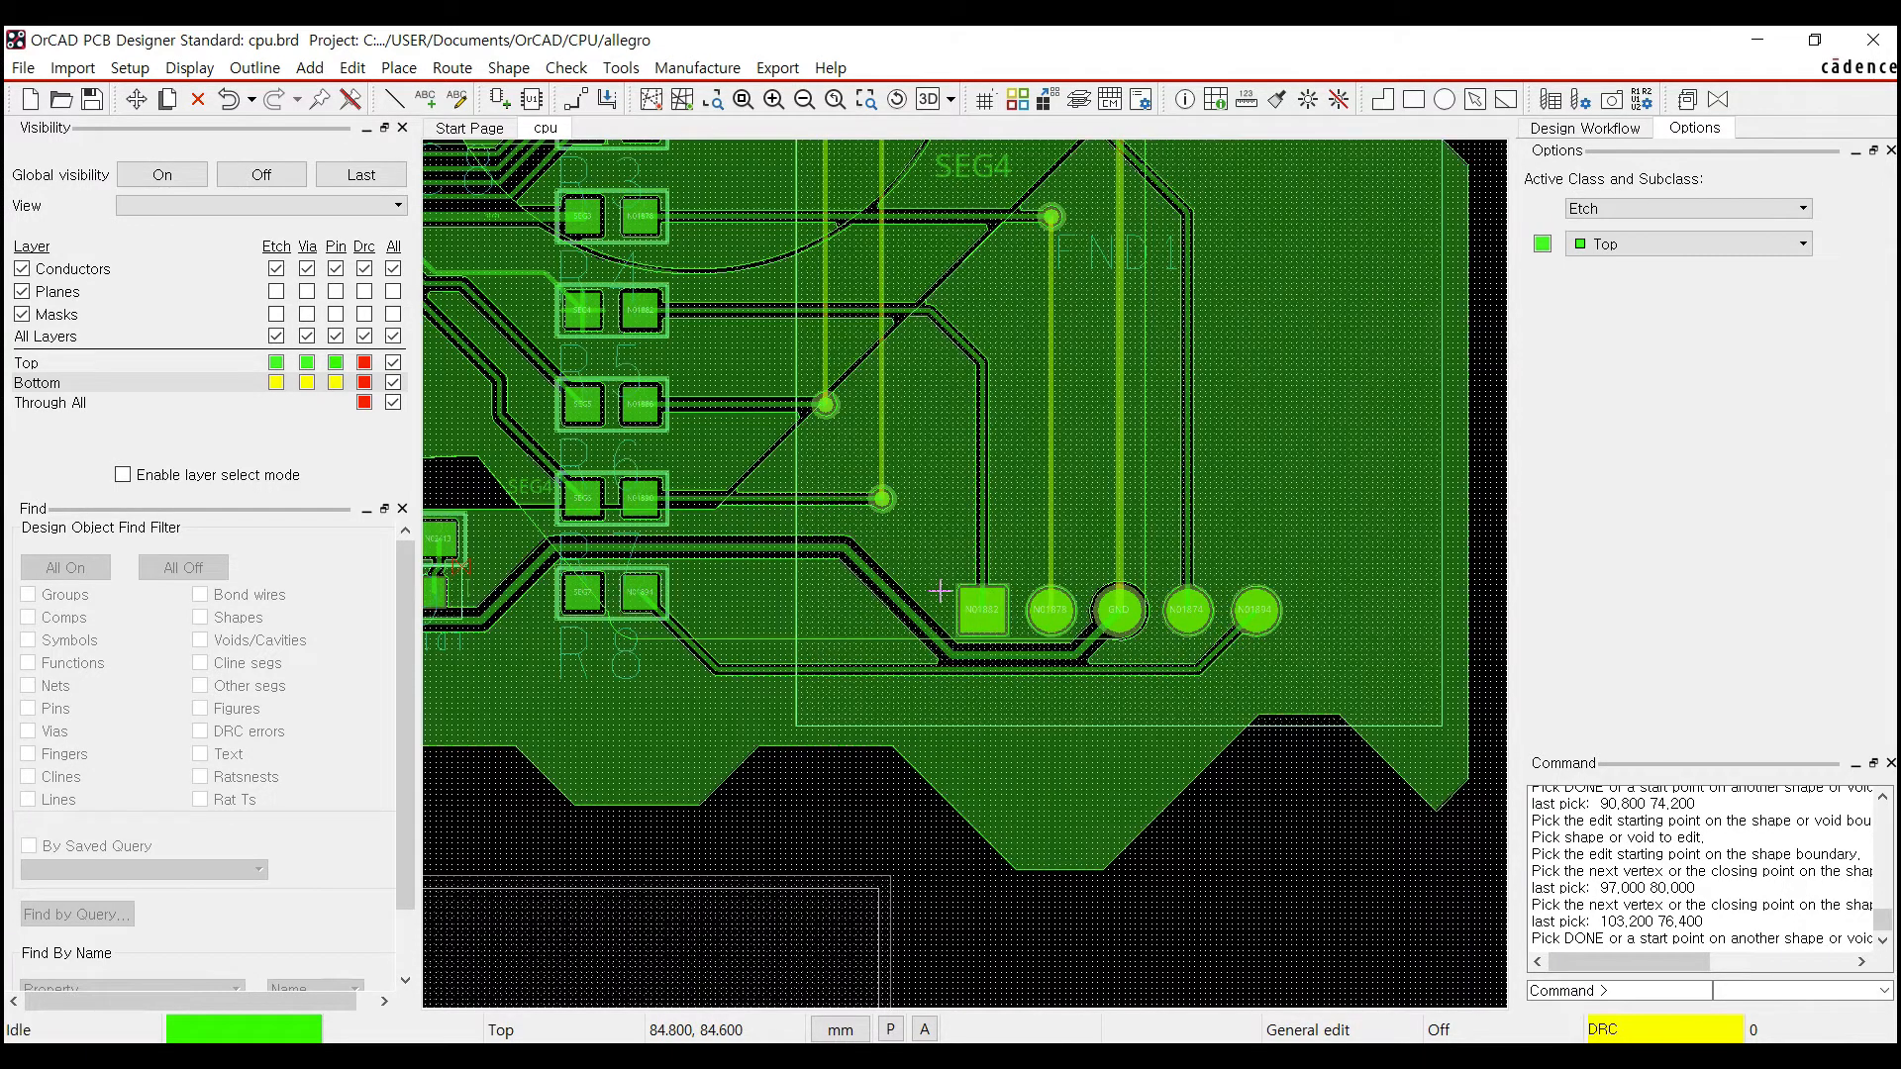
pyautogui.click(508, 68)
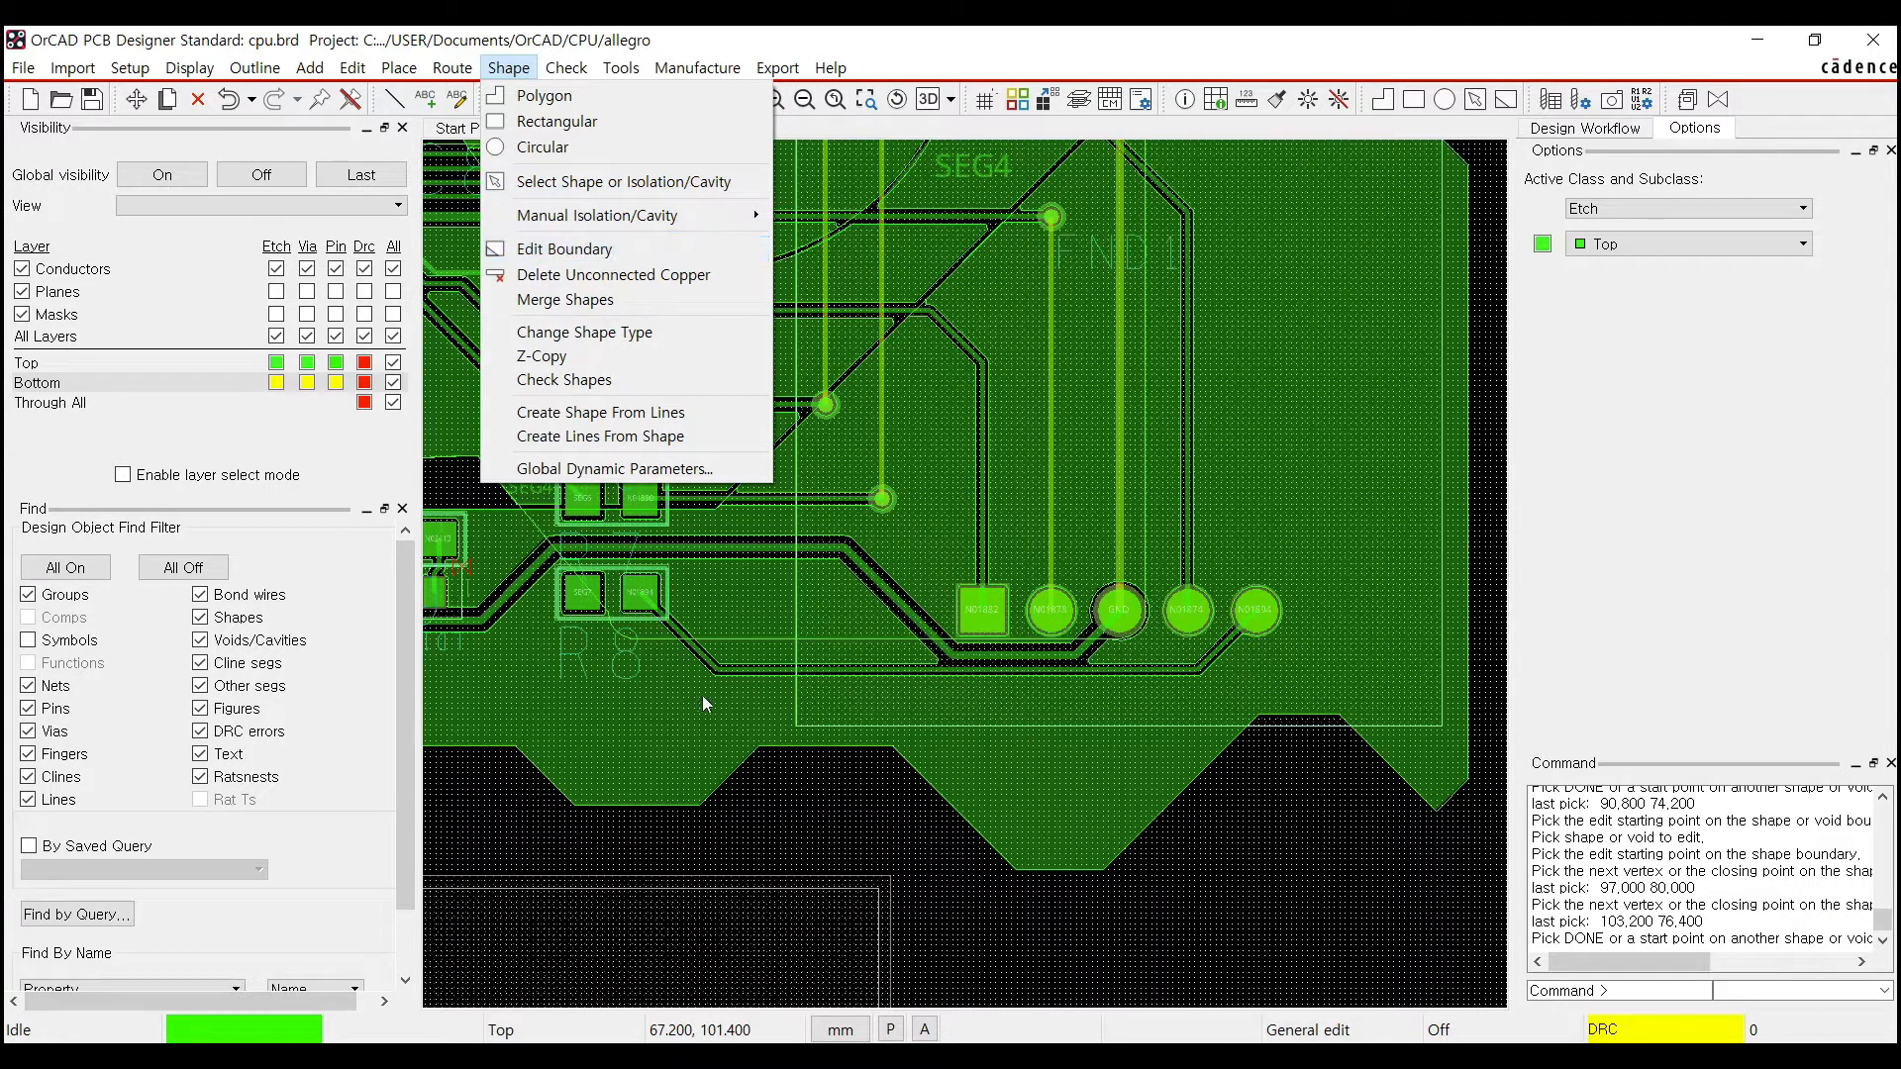
pyautogui.click(793, 775)
pyautogui.scroll(2, 582, 371)
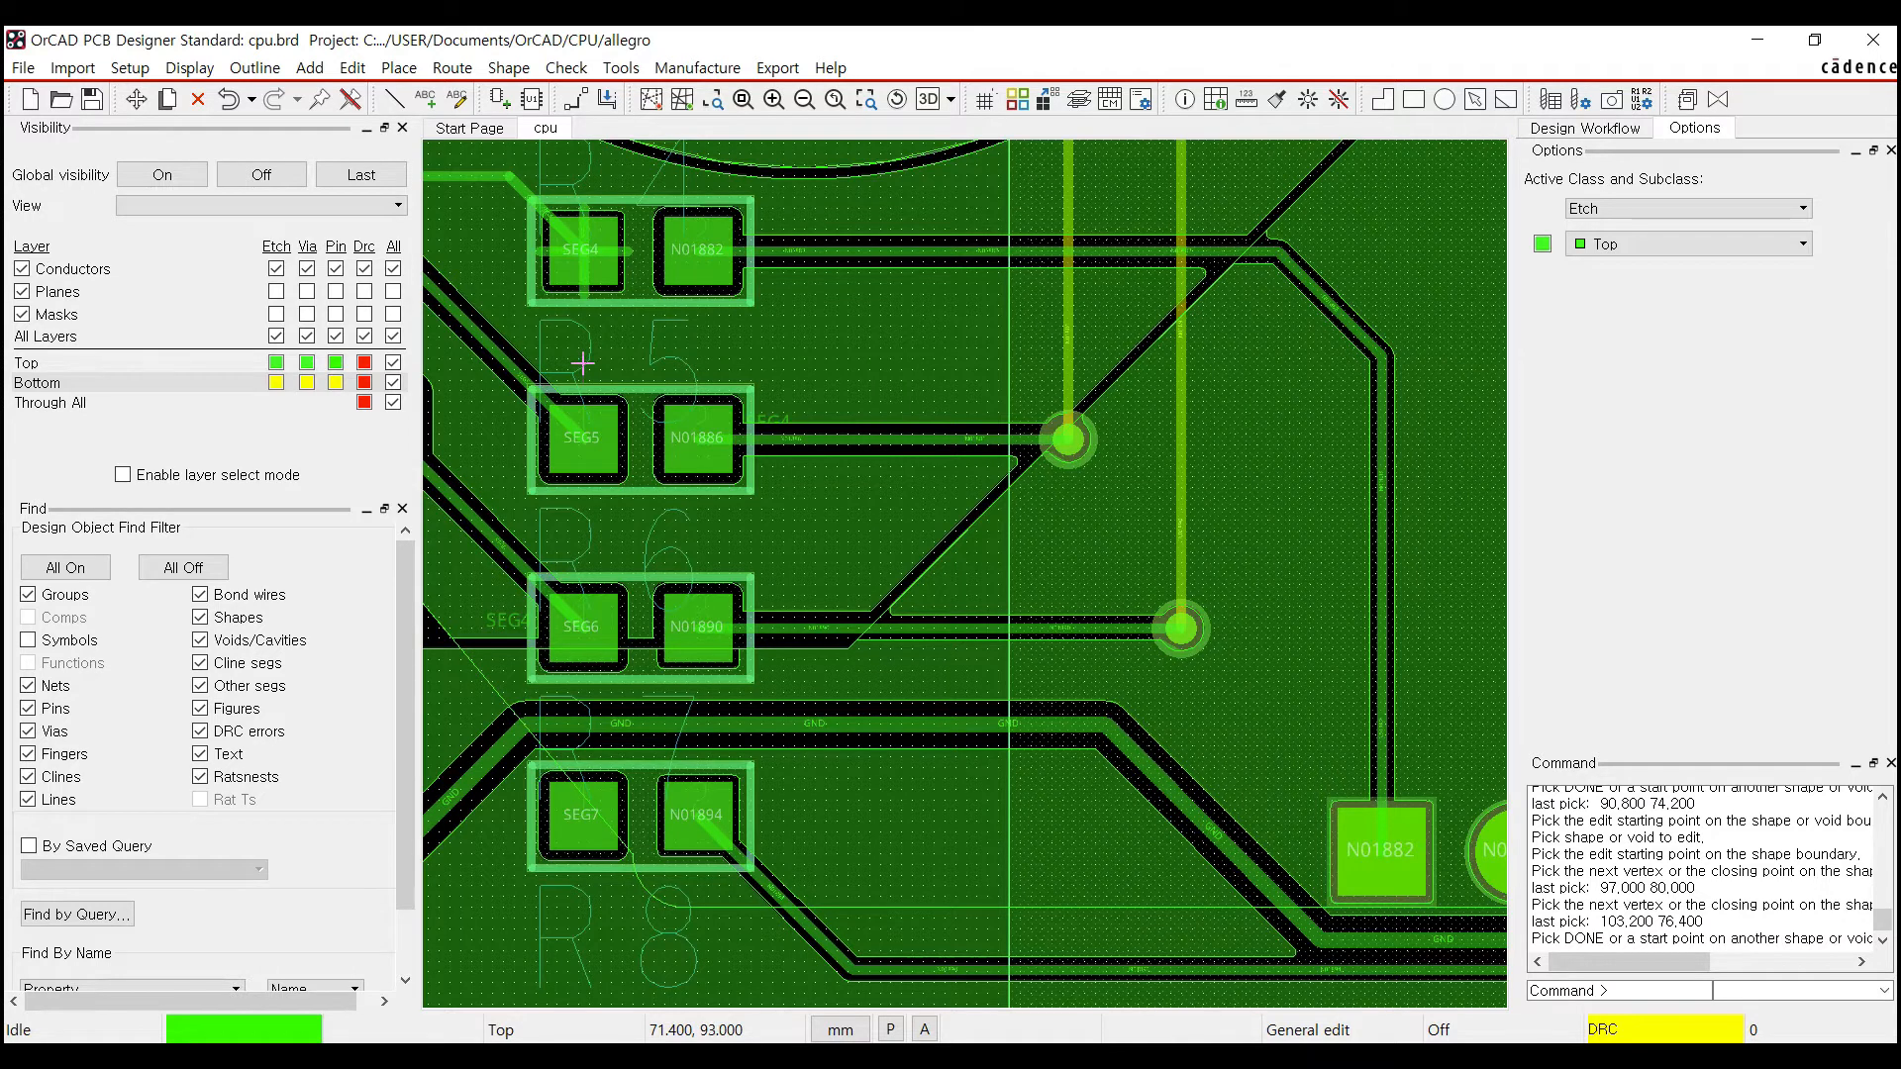
pyautogui.scroll(-2, 584, 355)
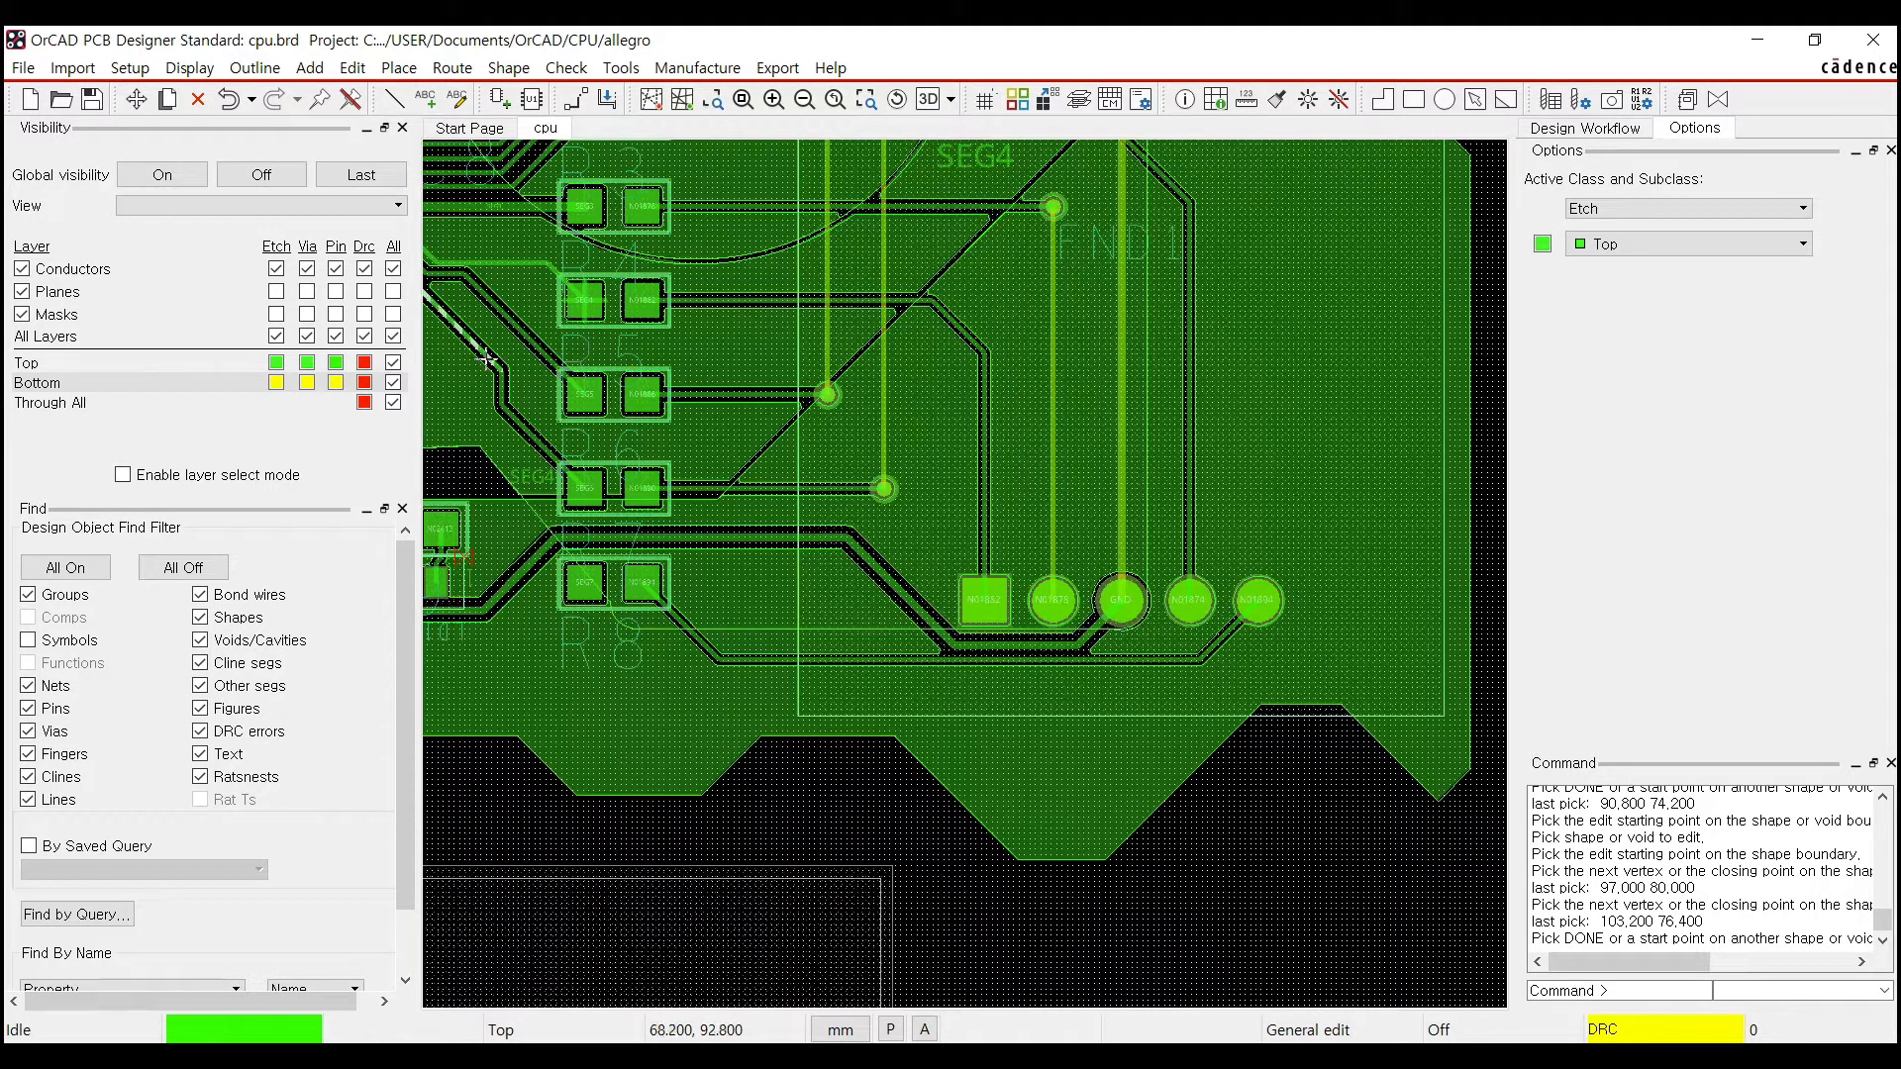
pyautogui.moveTo(591, 346); pyautogui.dragTo(797, 457, button='middle')
pyautogui.scroll(-1, 662, 359)
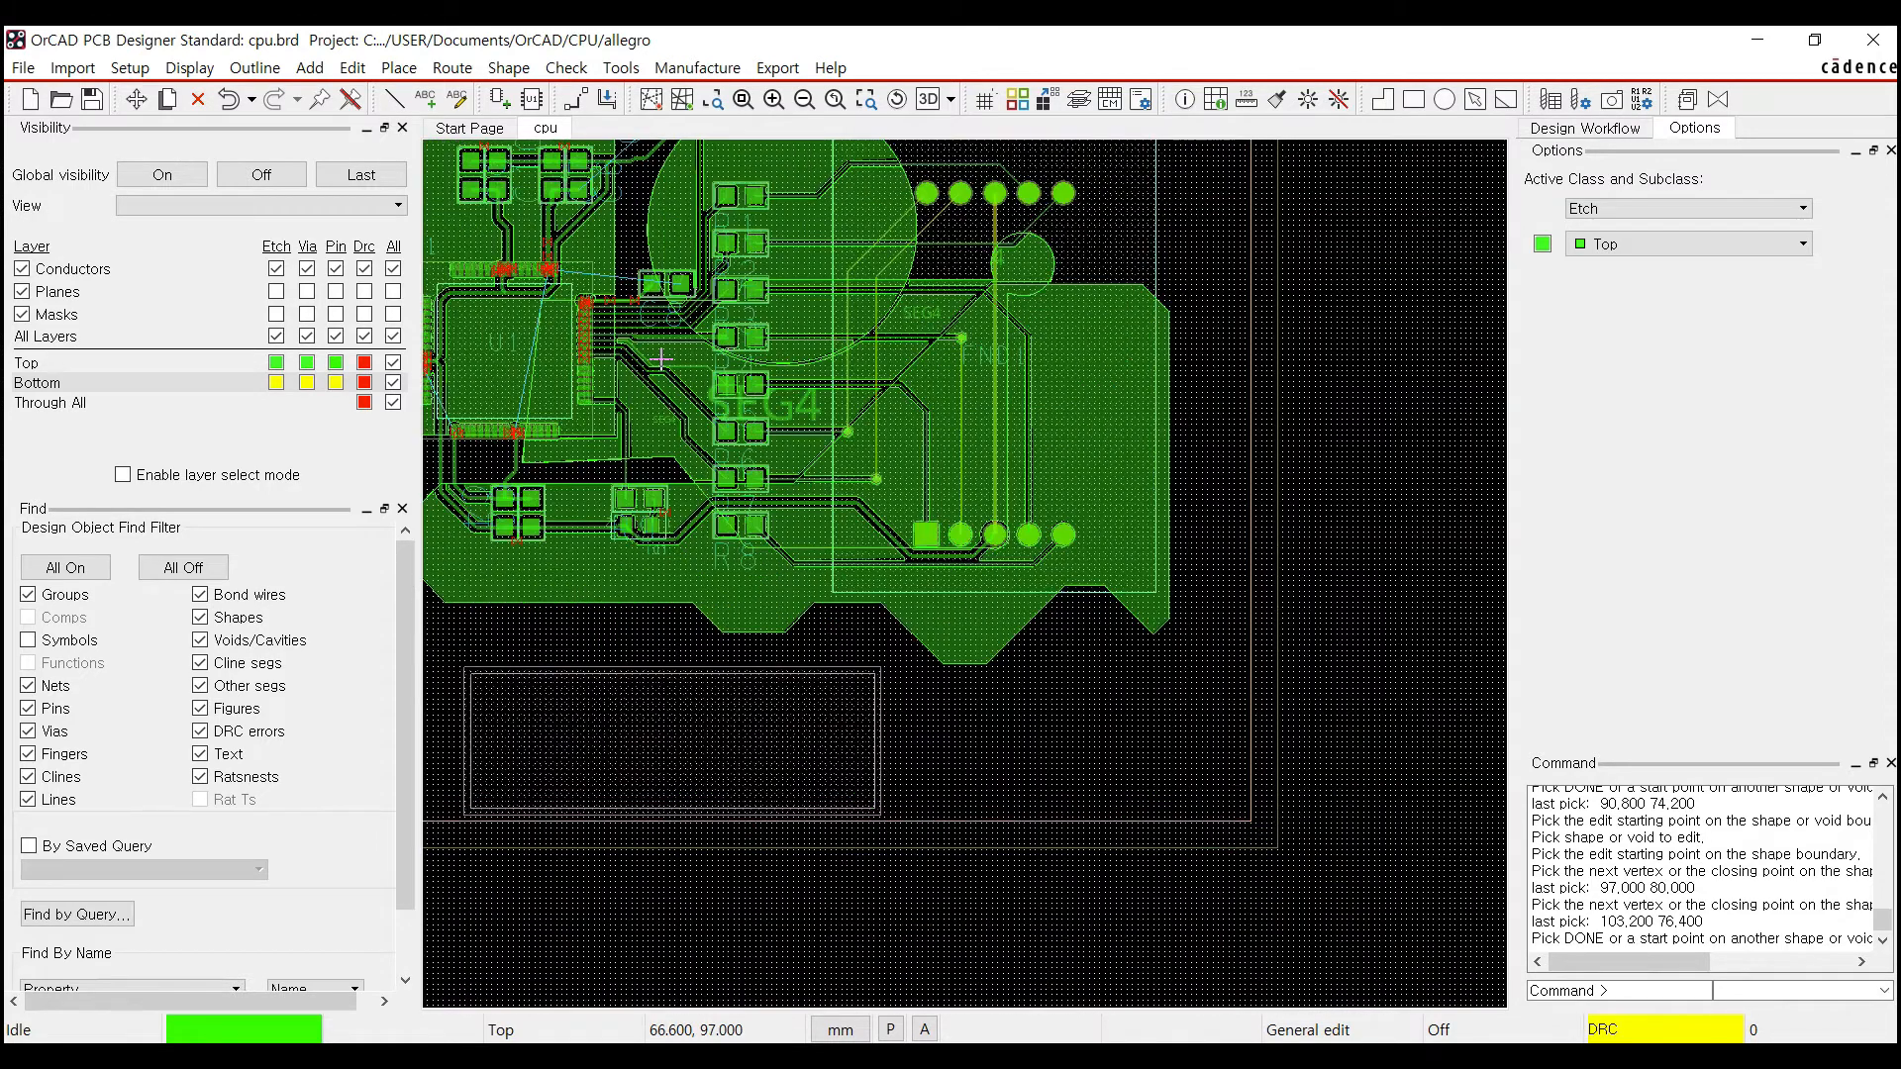
pyautogui.moveTo(686, 354)
pyautogui.mouseDown(button='middle')
pyautogui.moveTo(735, 401)
pyautogui.moveTo(709, 372)
pyautogui.mouseUp(button='middle')
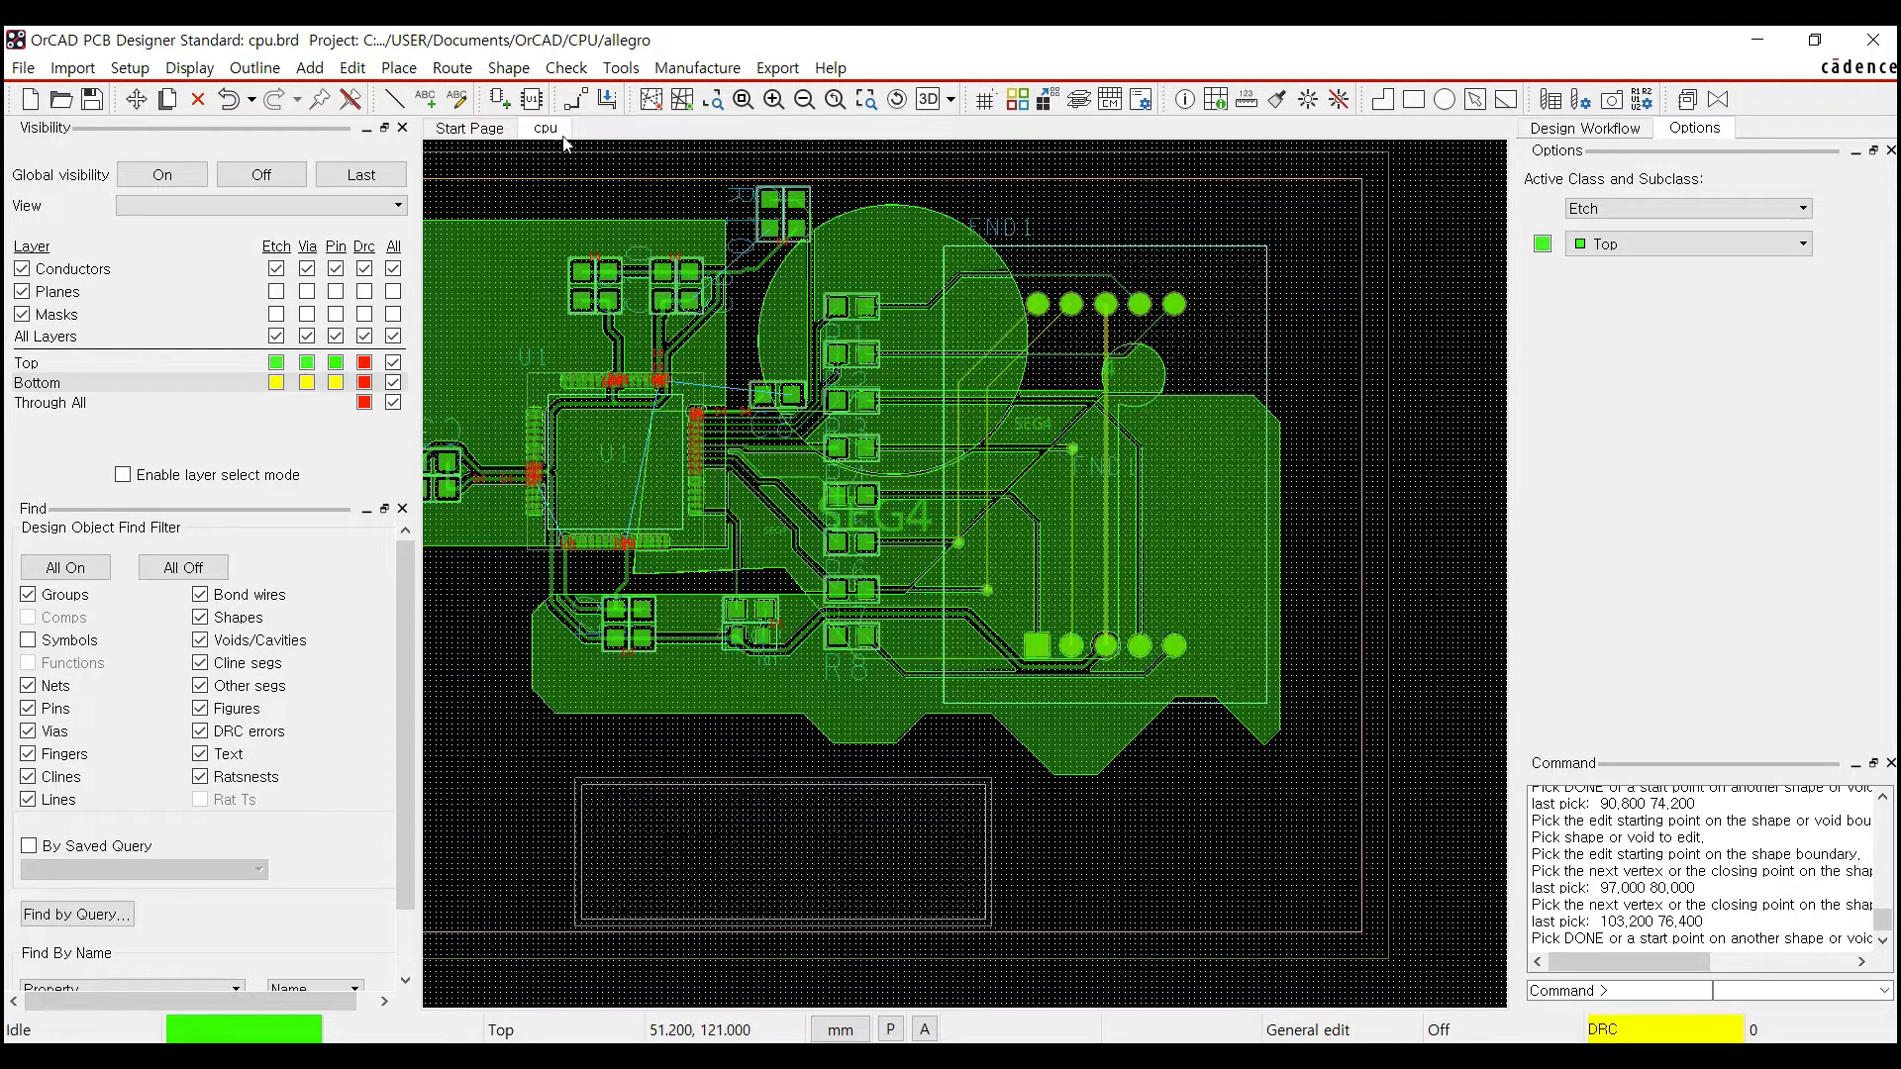
# Undo the recent boundary edits of the Dummy Net and Seg4 copper shapes
pyautogui.click(235, 100)
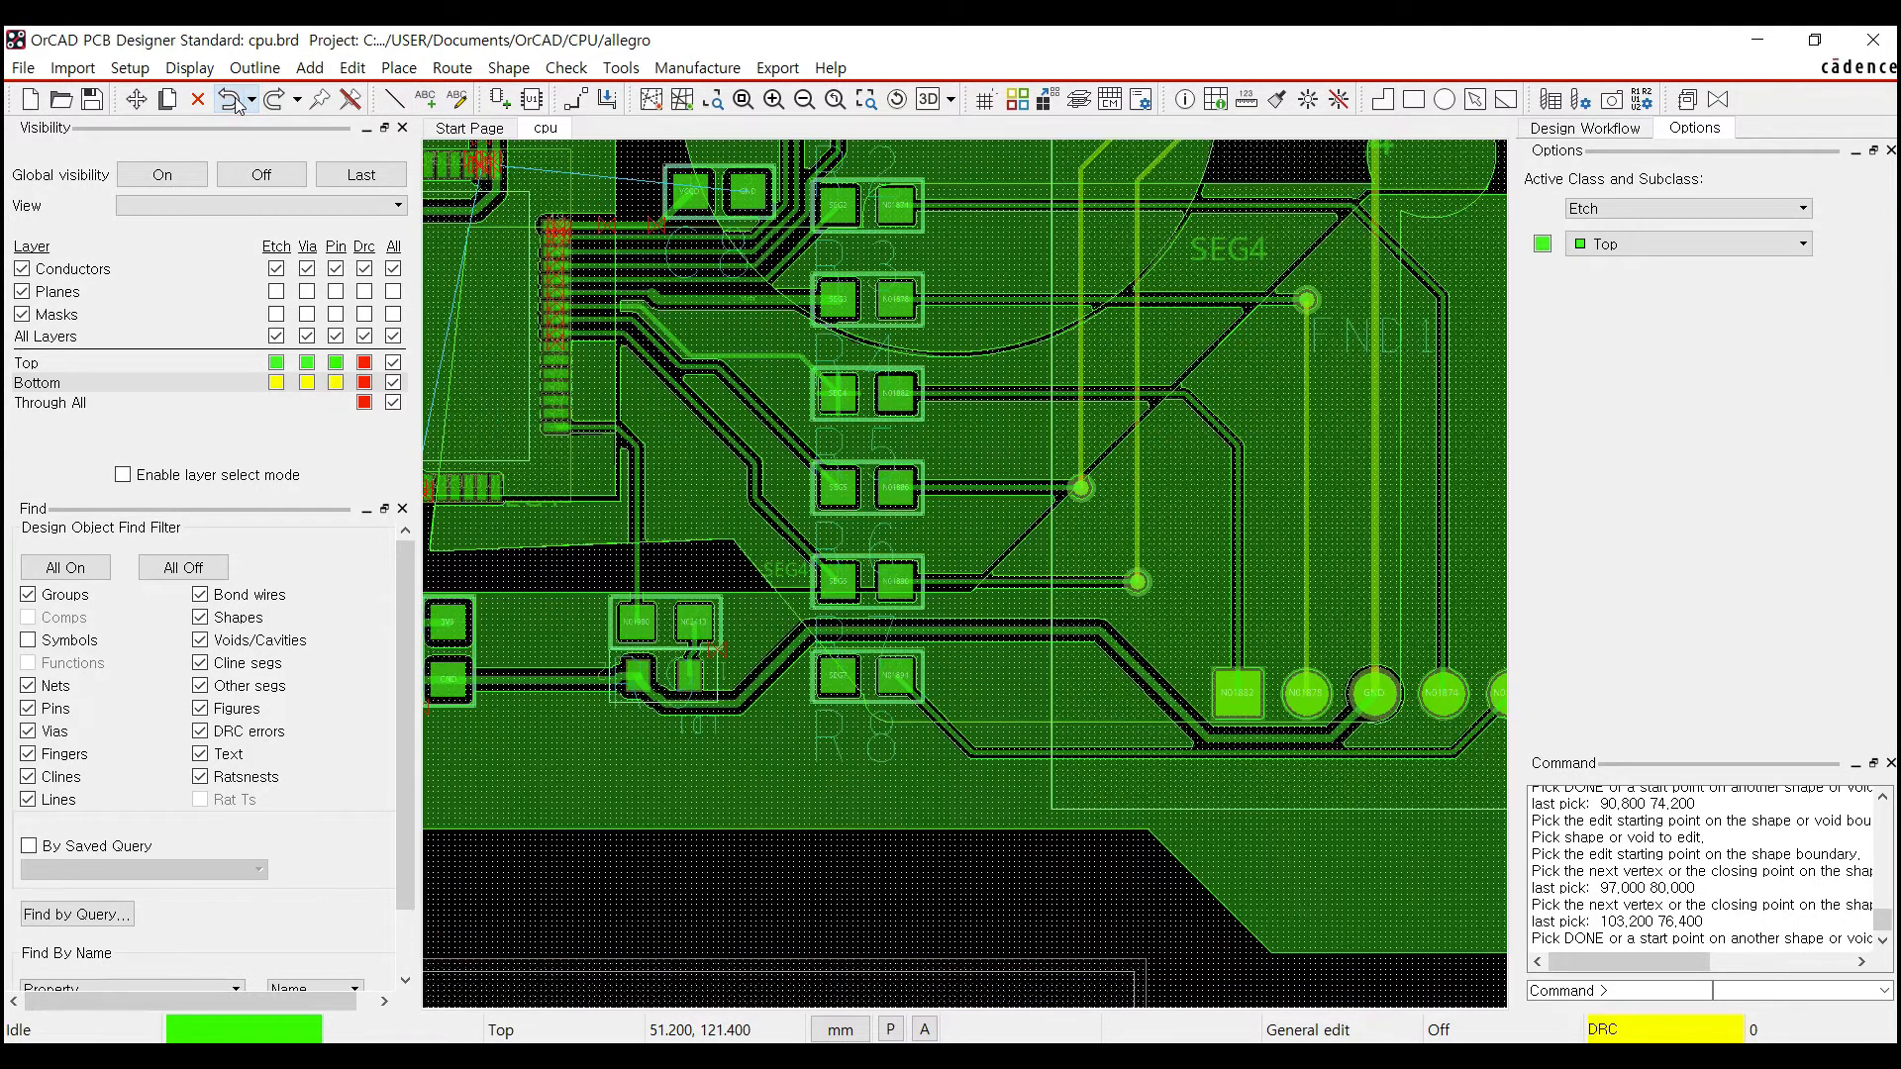
pyautogui.click(236, 100)
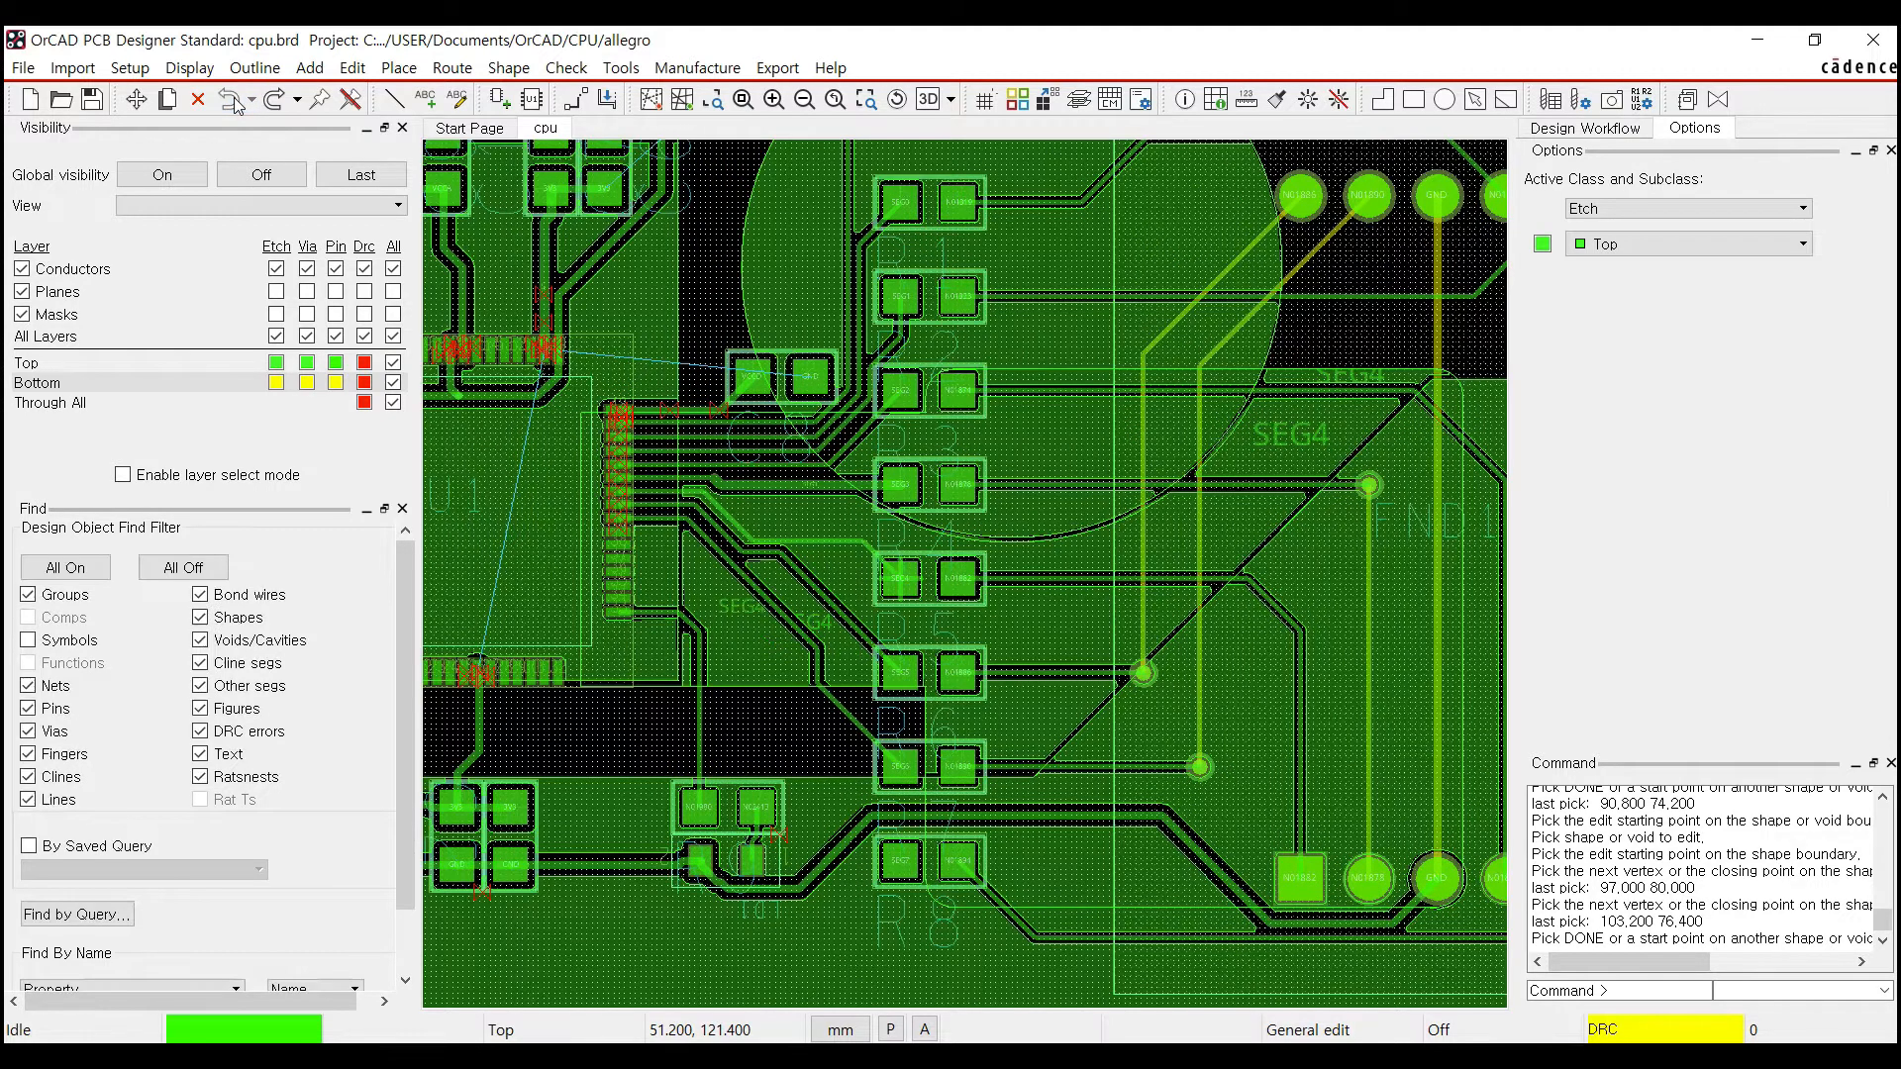
pyautogui.click(235, 100)
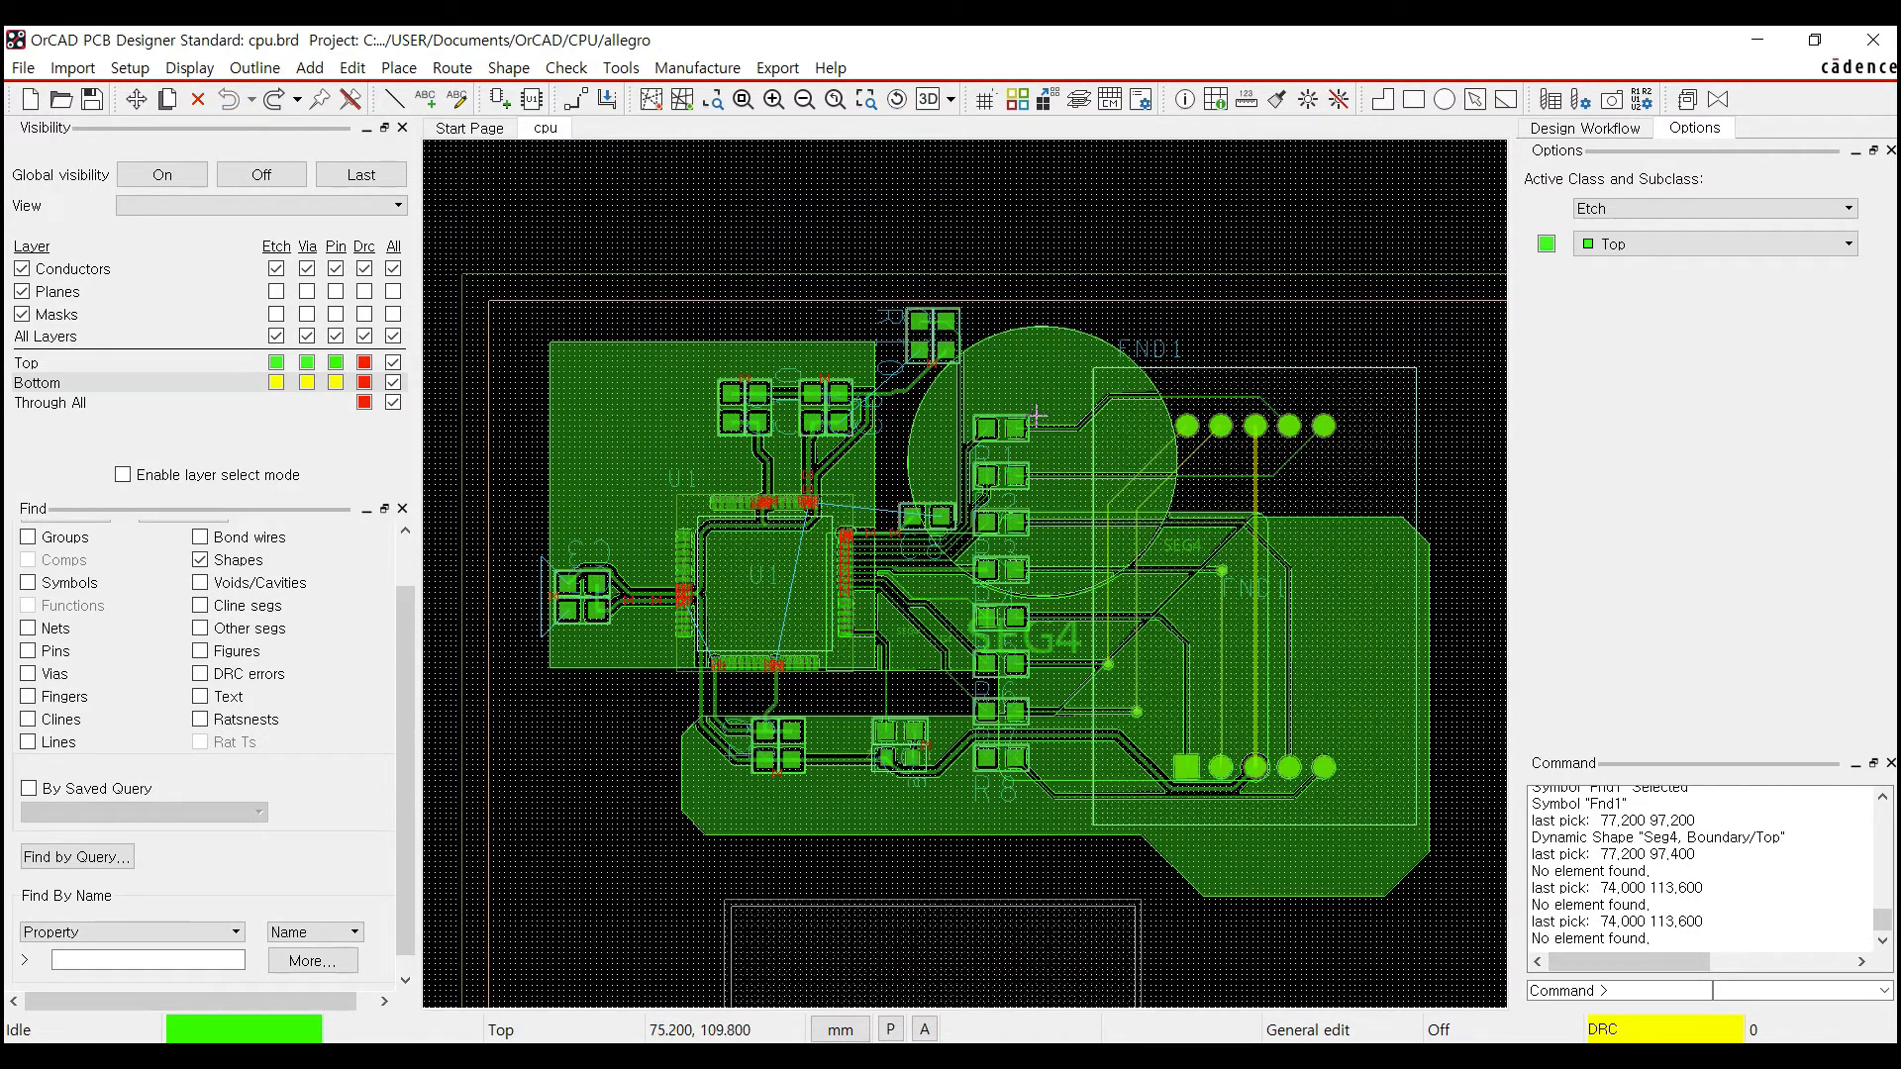
# Delete all four copper shapes: the circle, the lower polygon and the rectangle on Dummy Net, plus the Seg4 shape
pyautogui.click(198, 99)
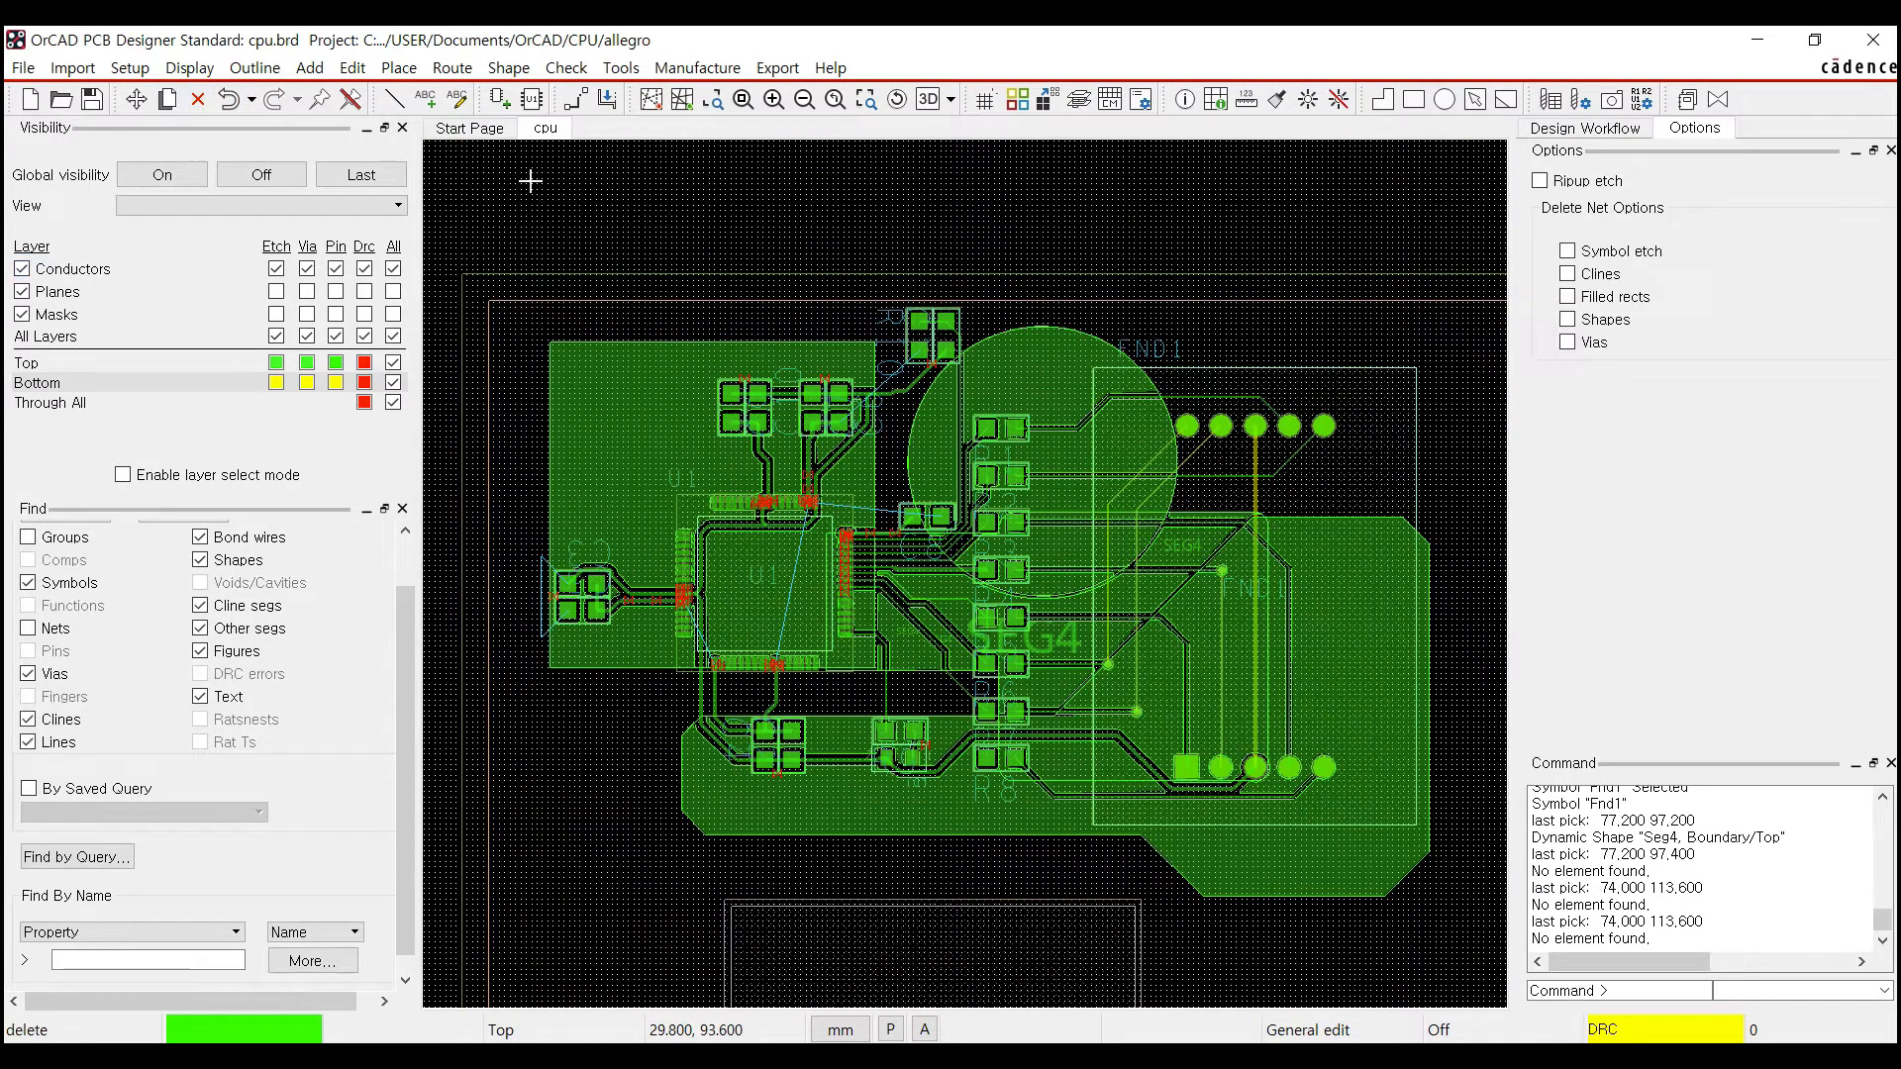
pyautogui.doubleClick(1040, 364)
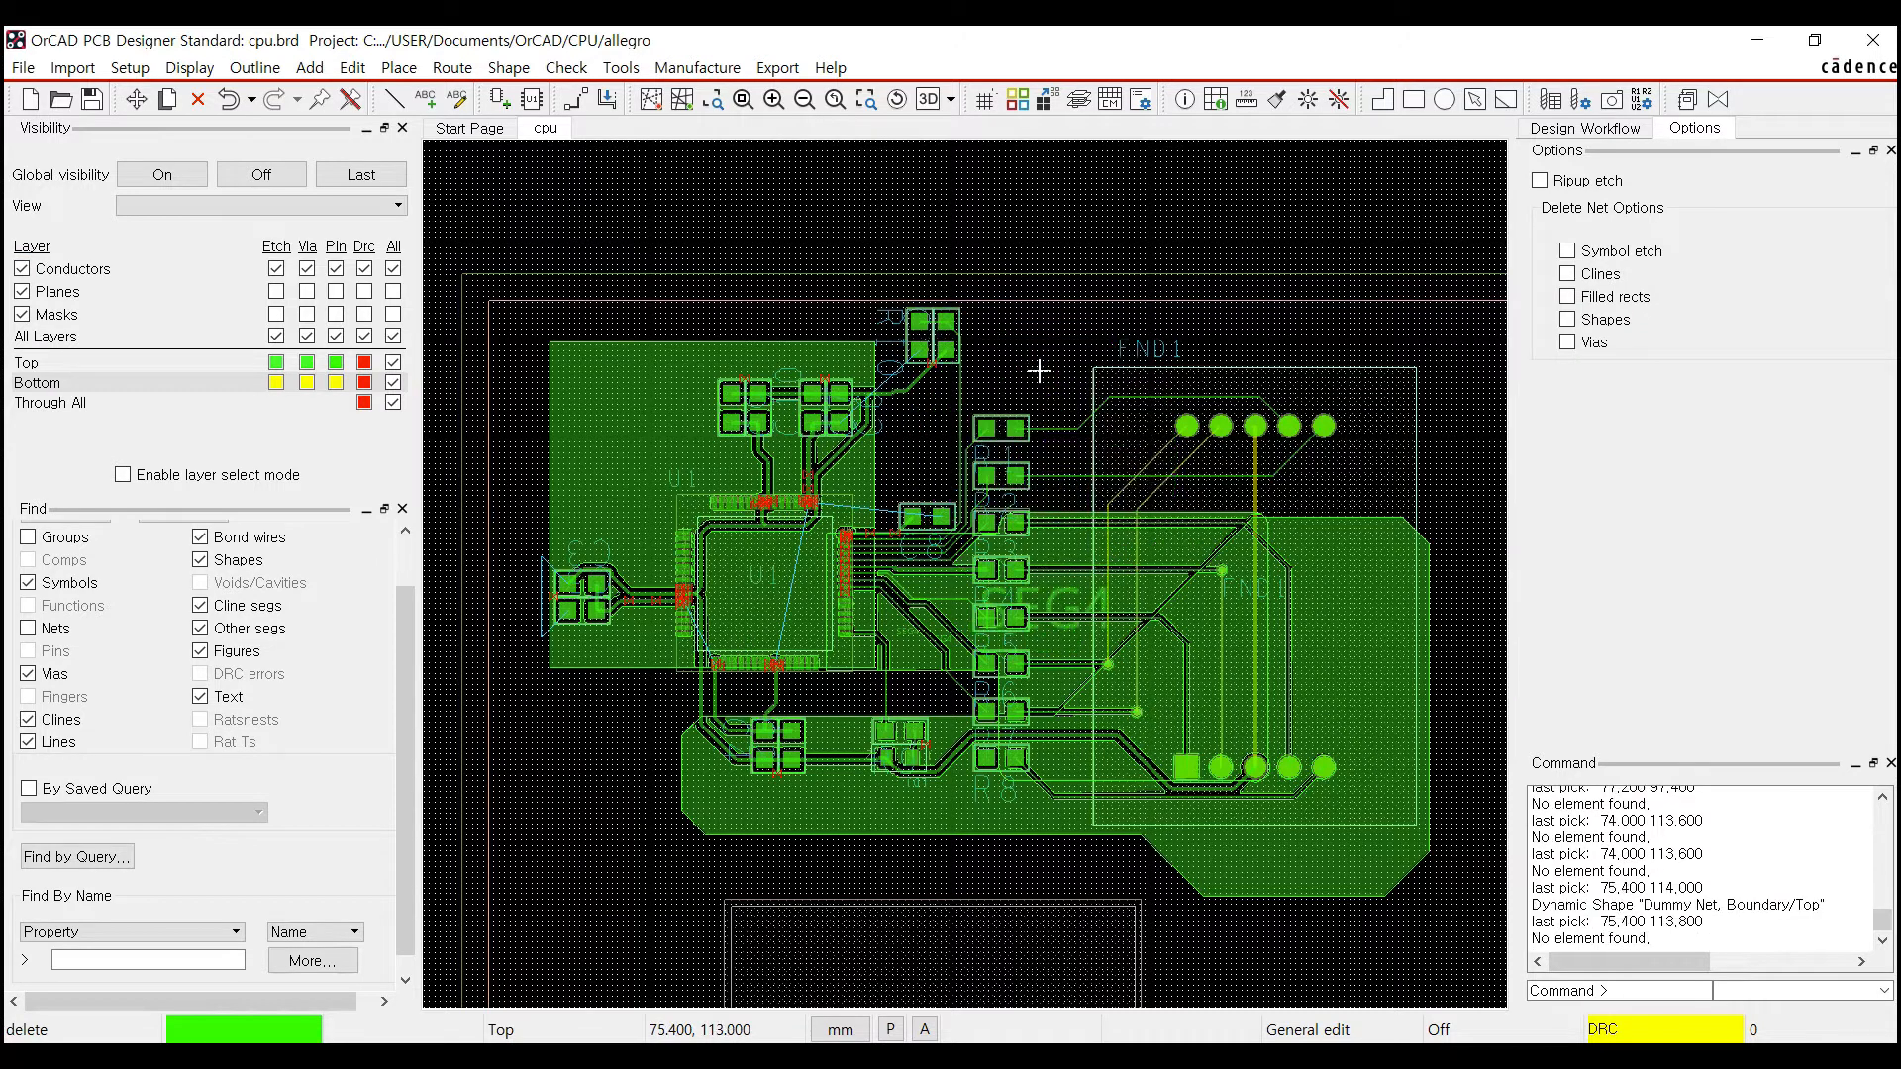
pyautogui.doubleClick(932, 811)
pyautogui.click(912, 658)
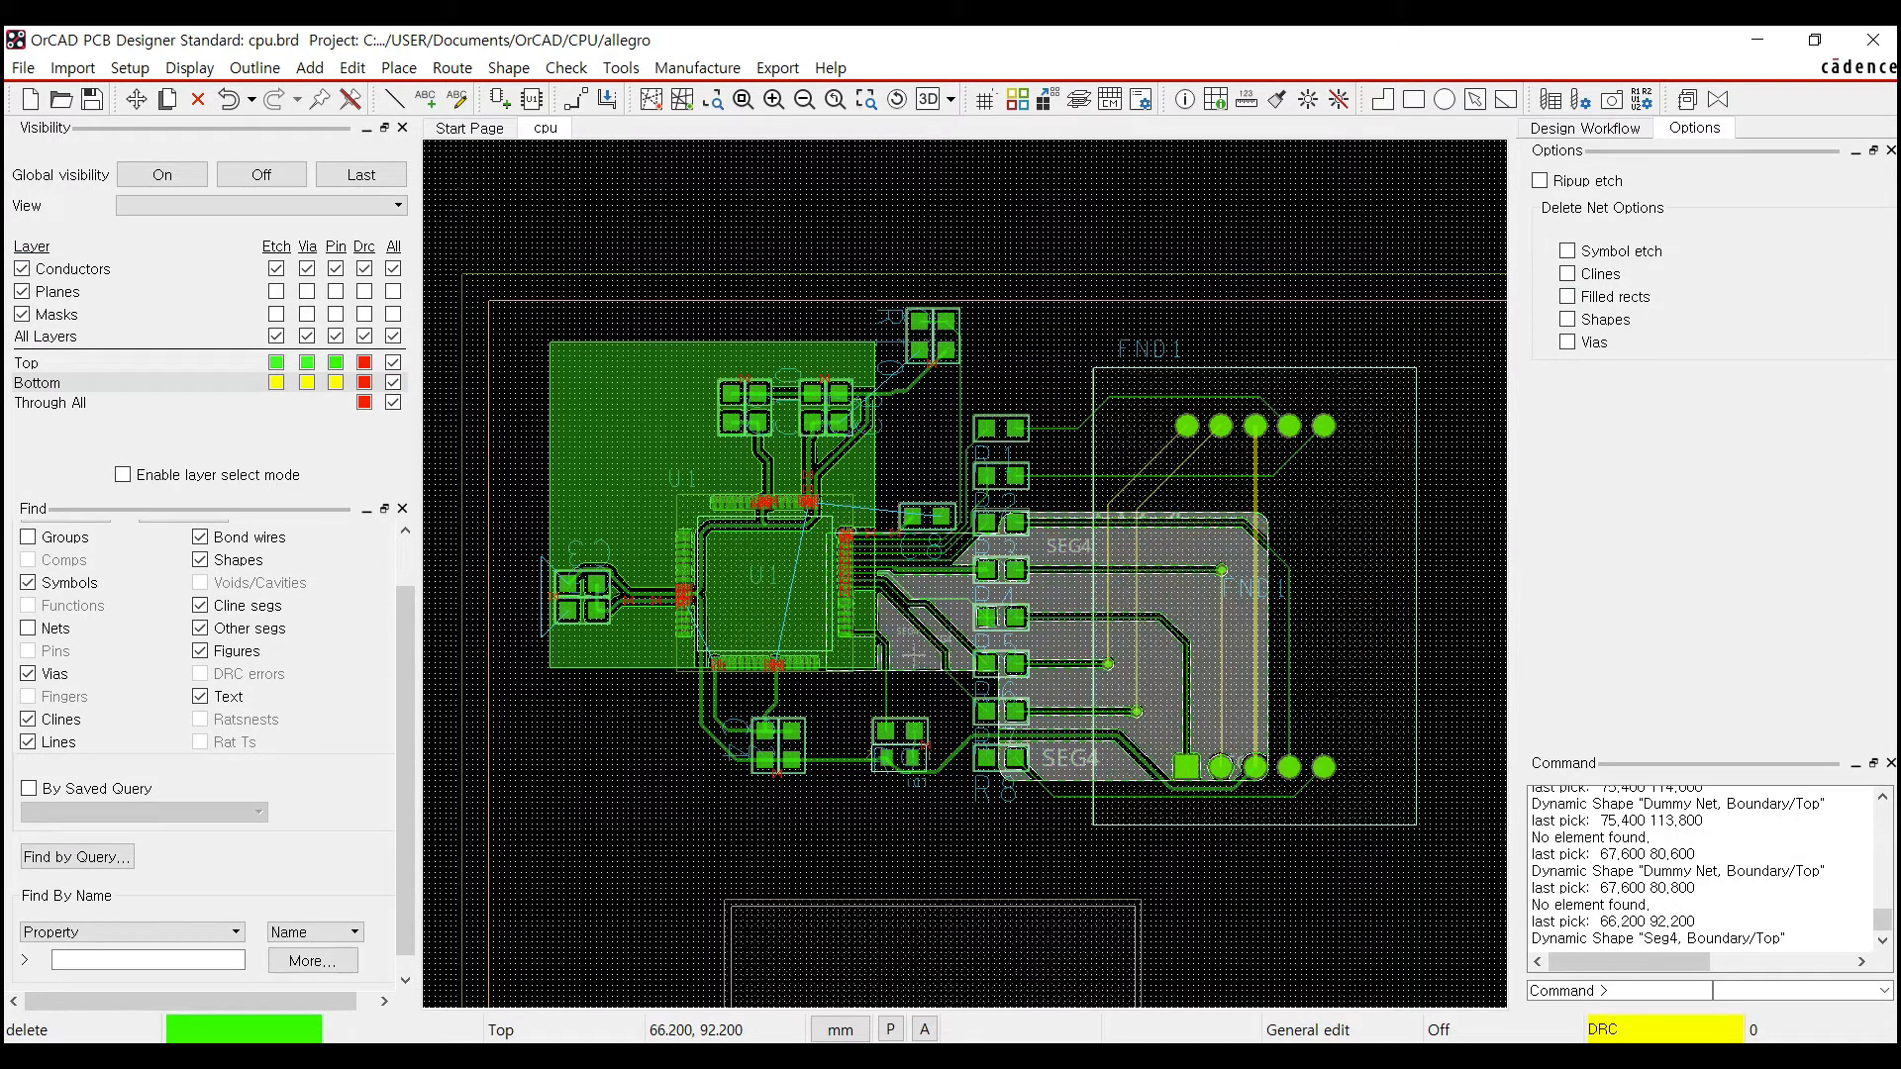
pyautogui.click(913, 659)
pyautogui.click(585, 380)
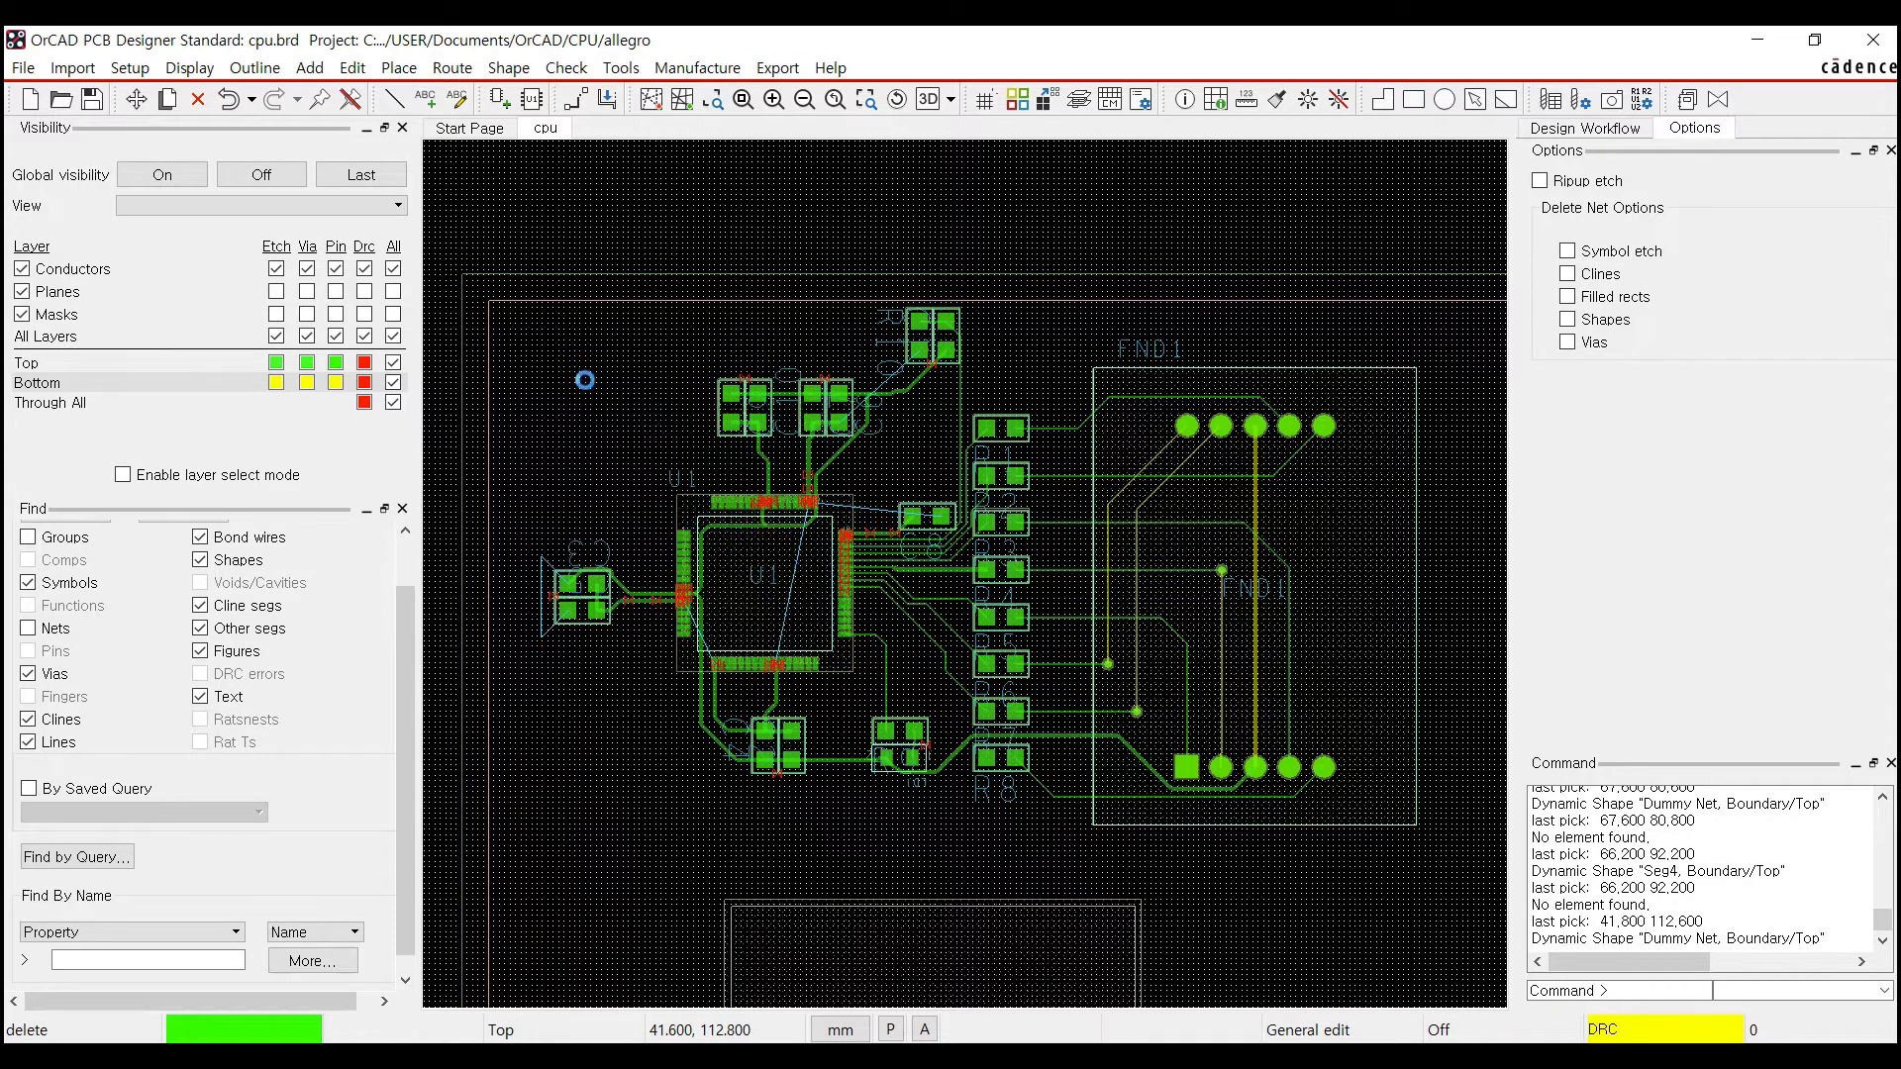
pyautogui.click(585, 380)
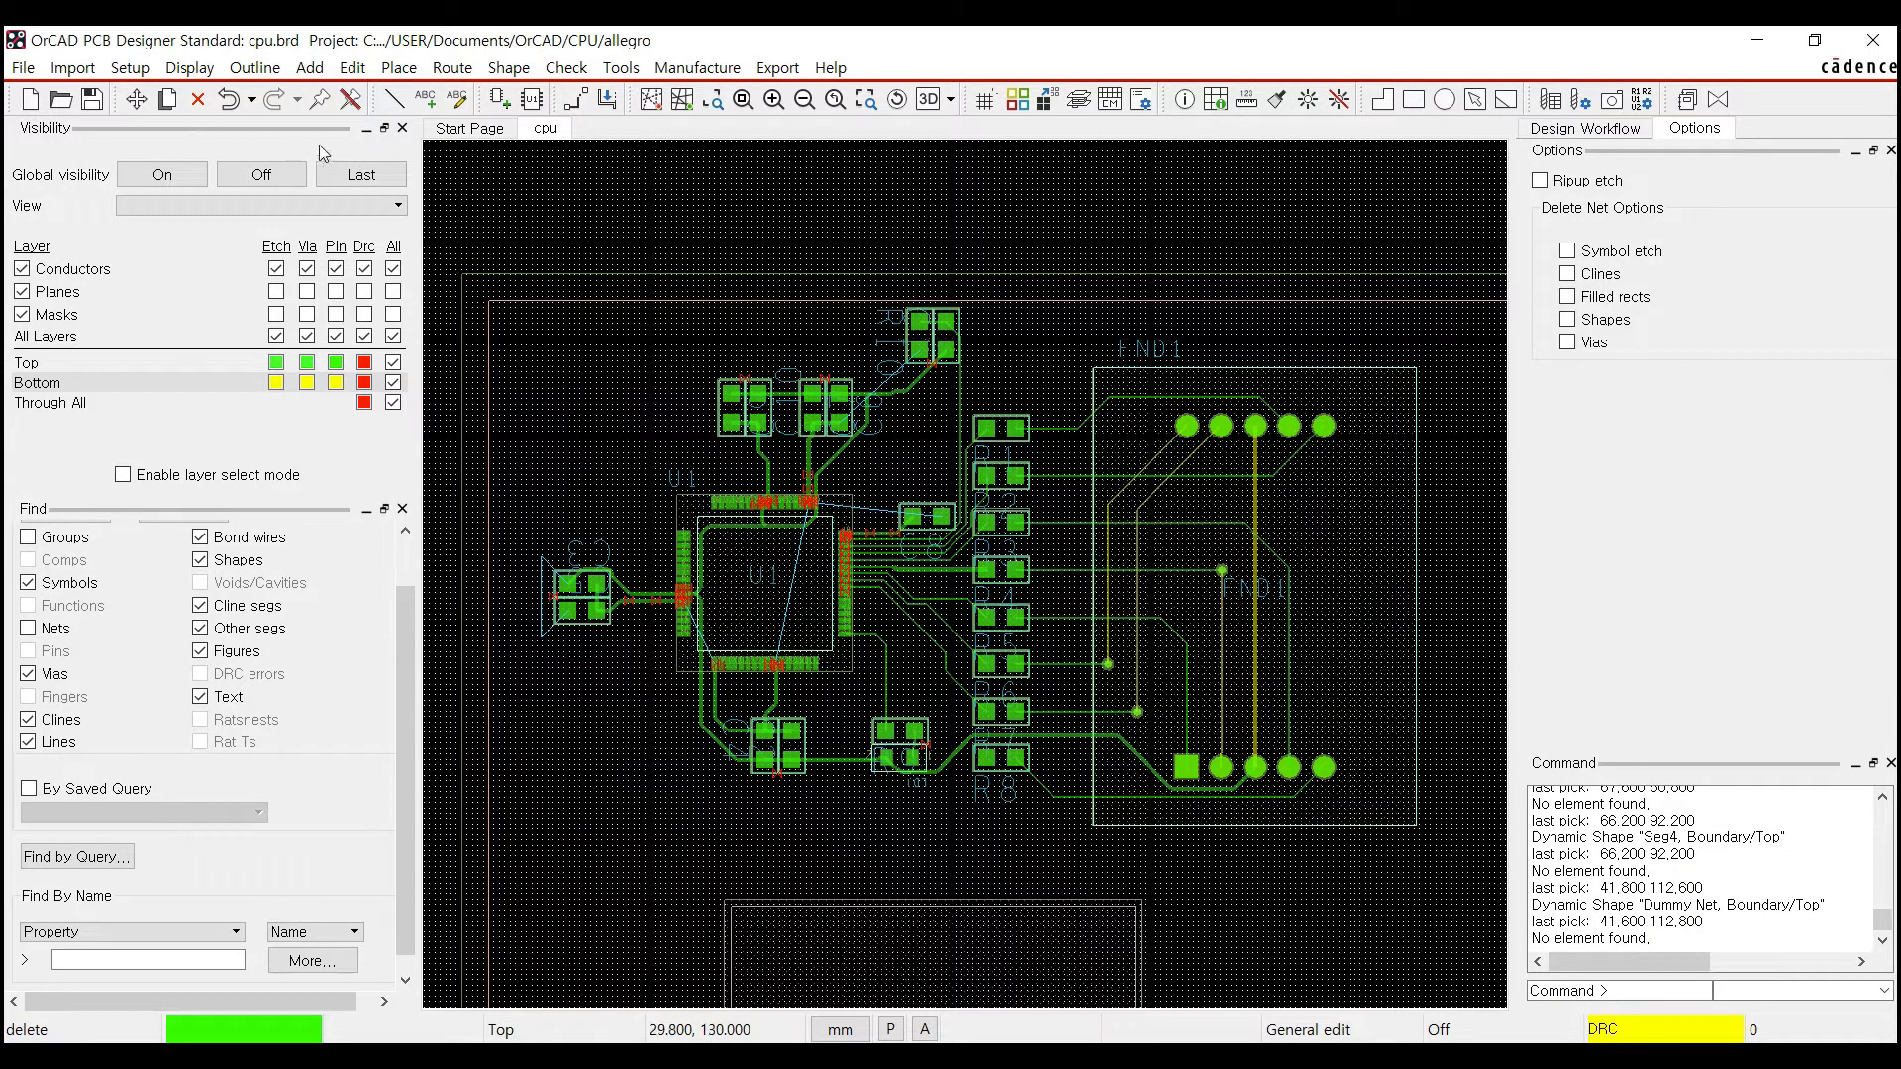
# Draw a rectangular dynamic copper shape on the Gnd net around the whole circuit, from (34.8, 118) to (107.2, 76.8)
pyautogui.click(508, 67)
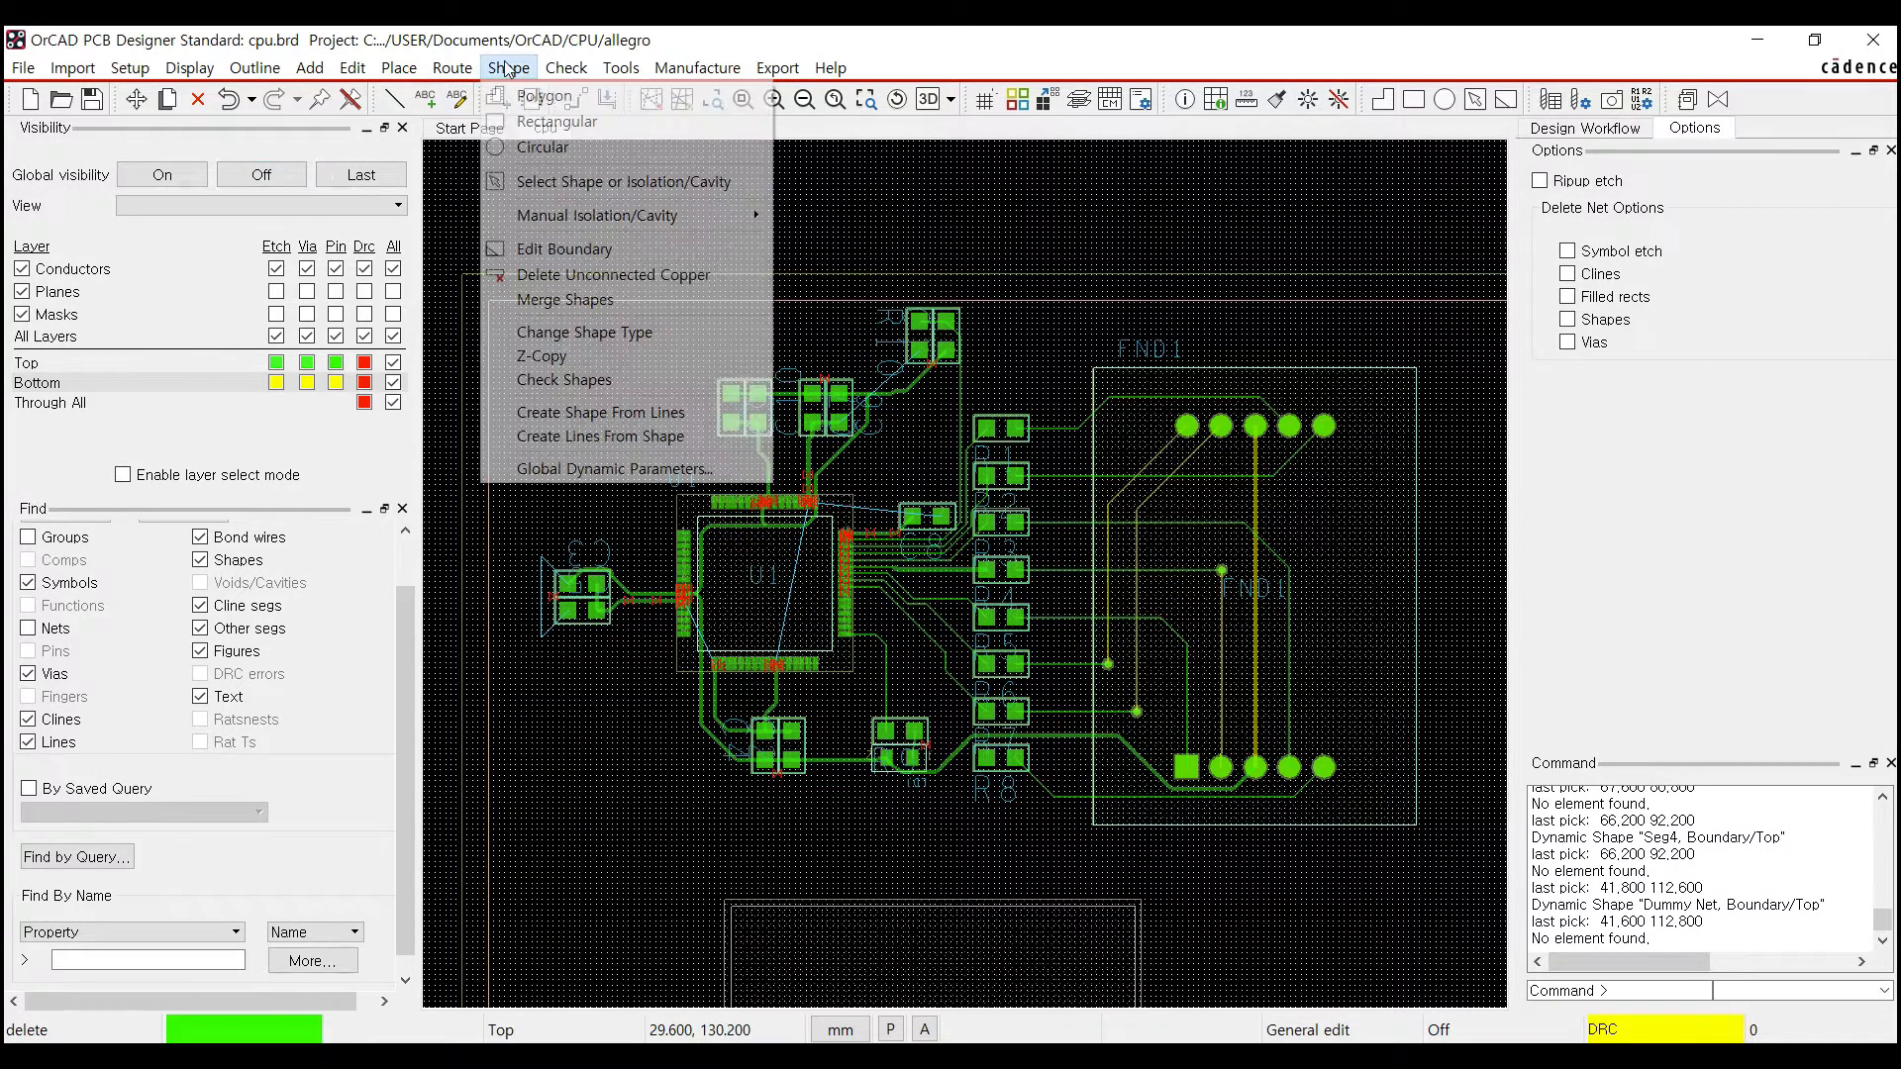
pyautogui.click(560, 122)
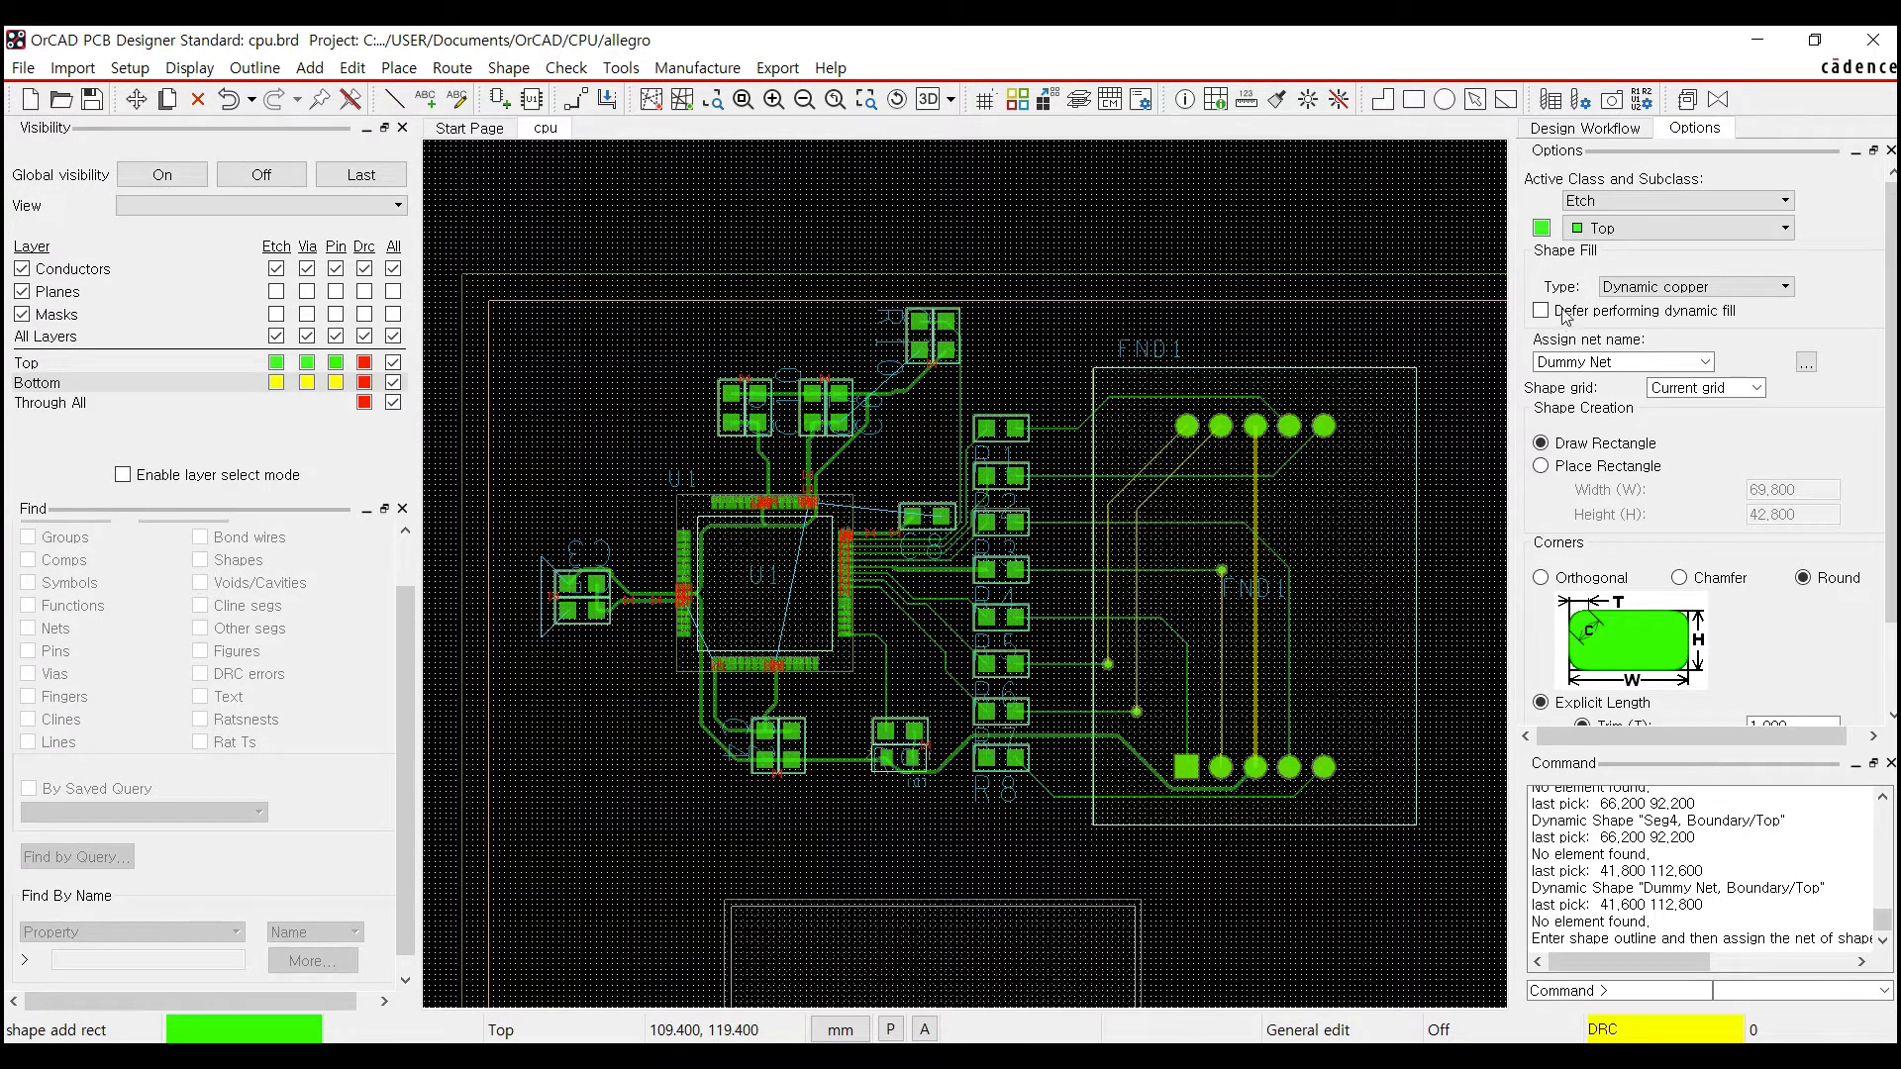
pyautogui.click(1802, 360)
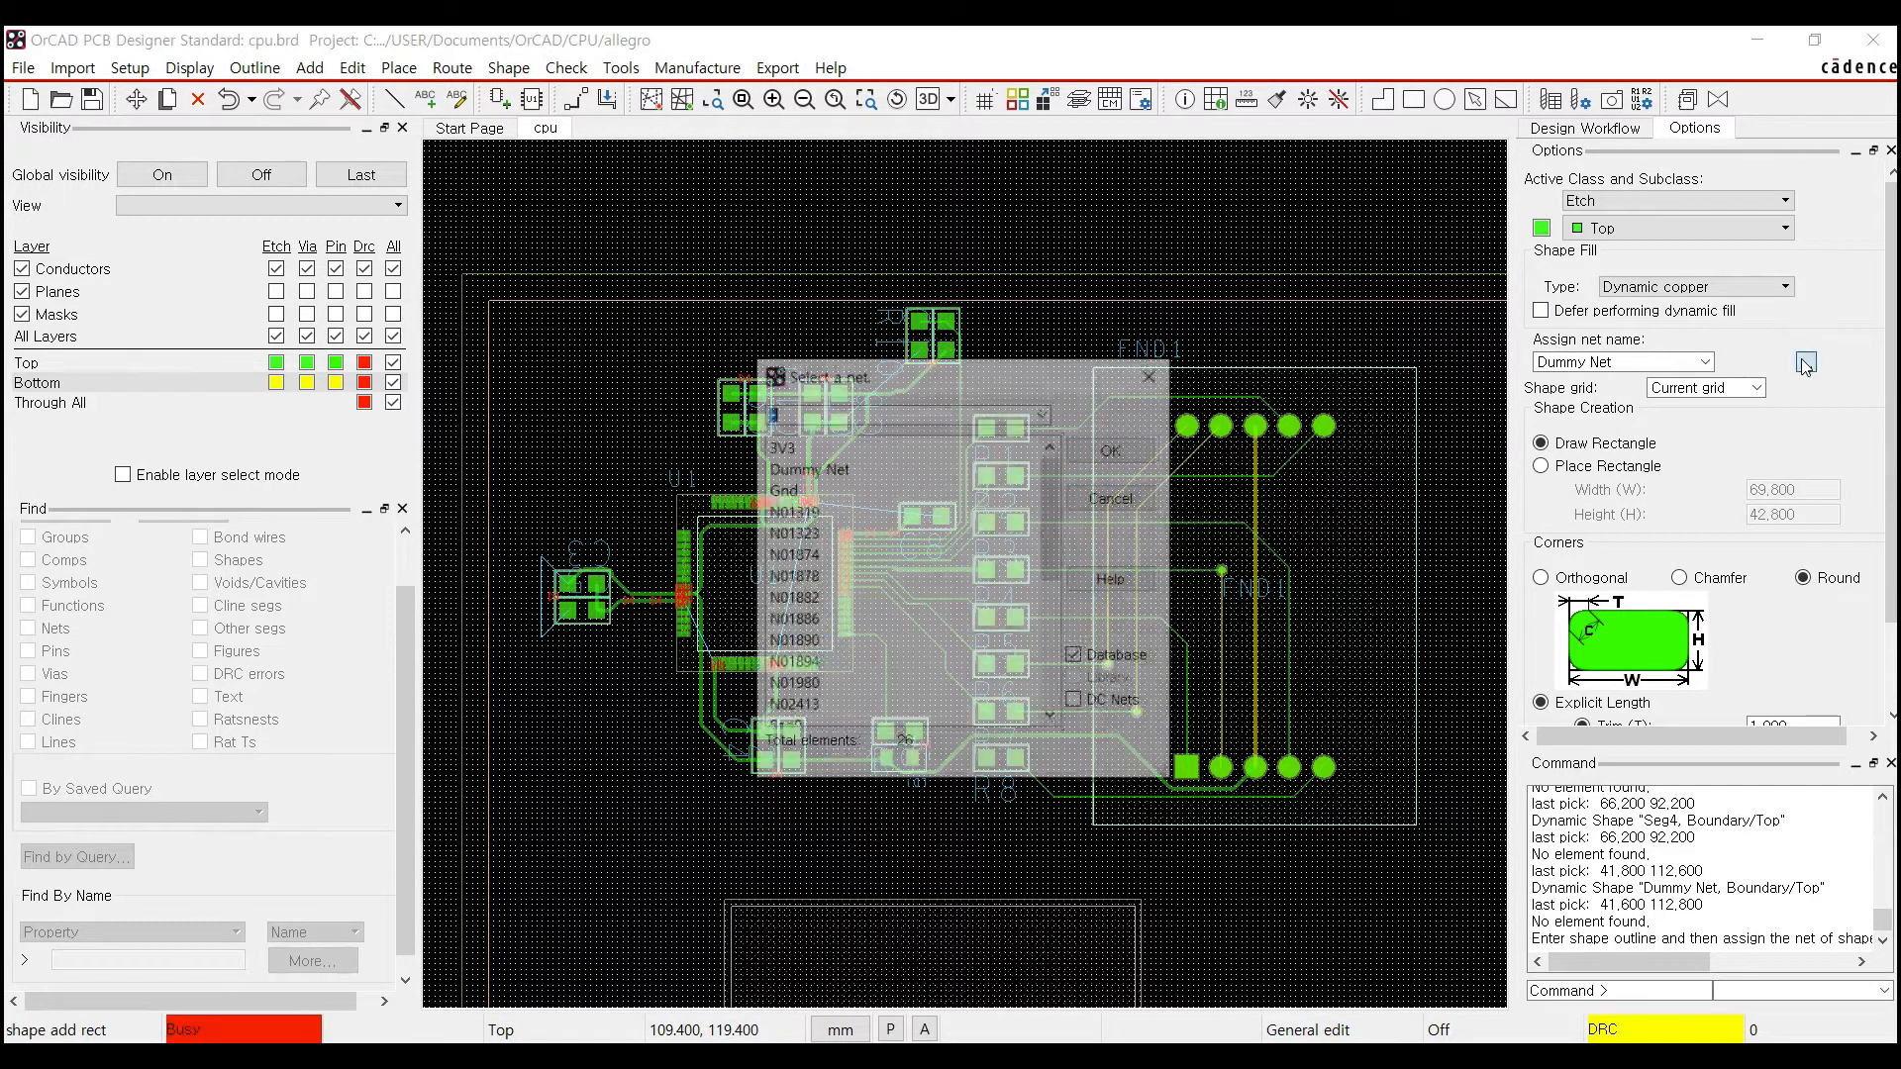
pyautogui.click(793, 489)
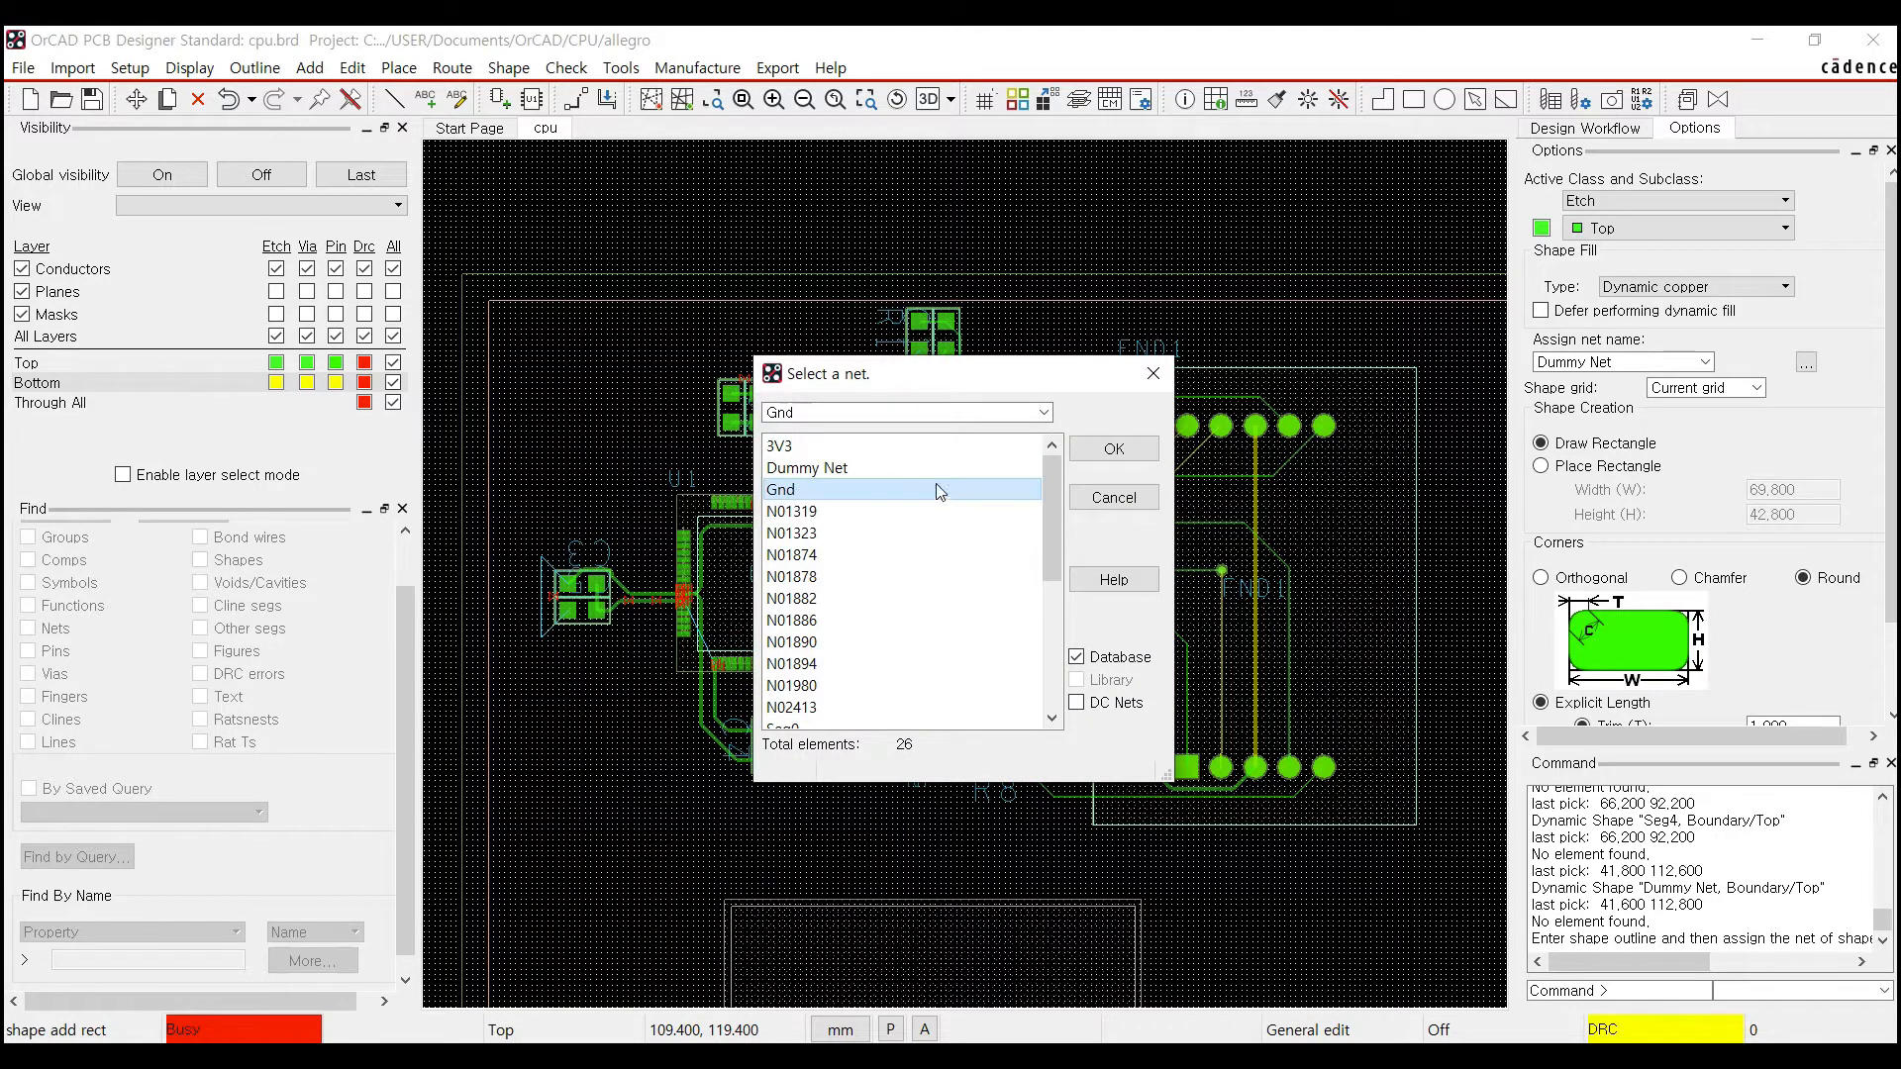
pyautogui.click(1114, 448)
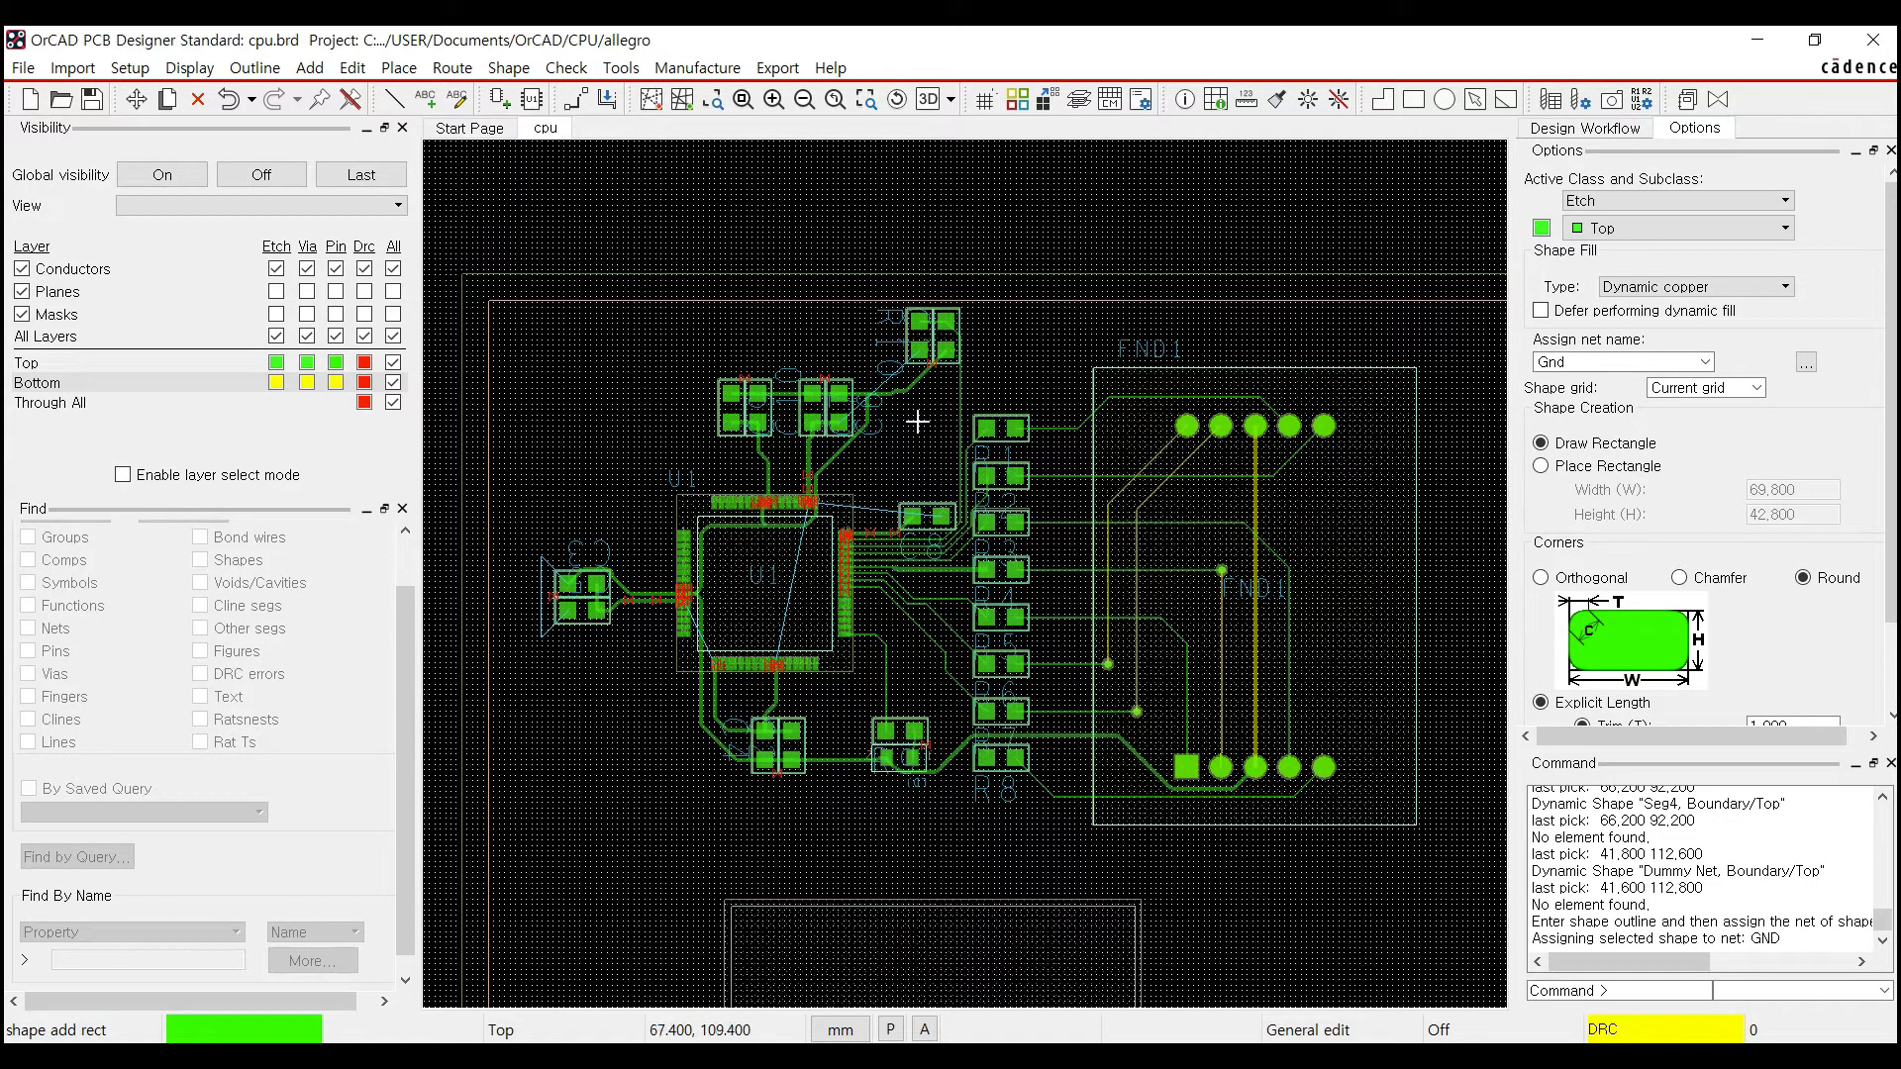
pyautogui.click(492, 308)
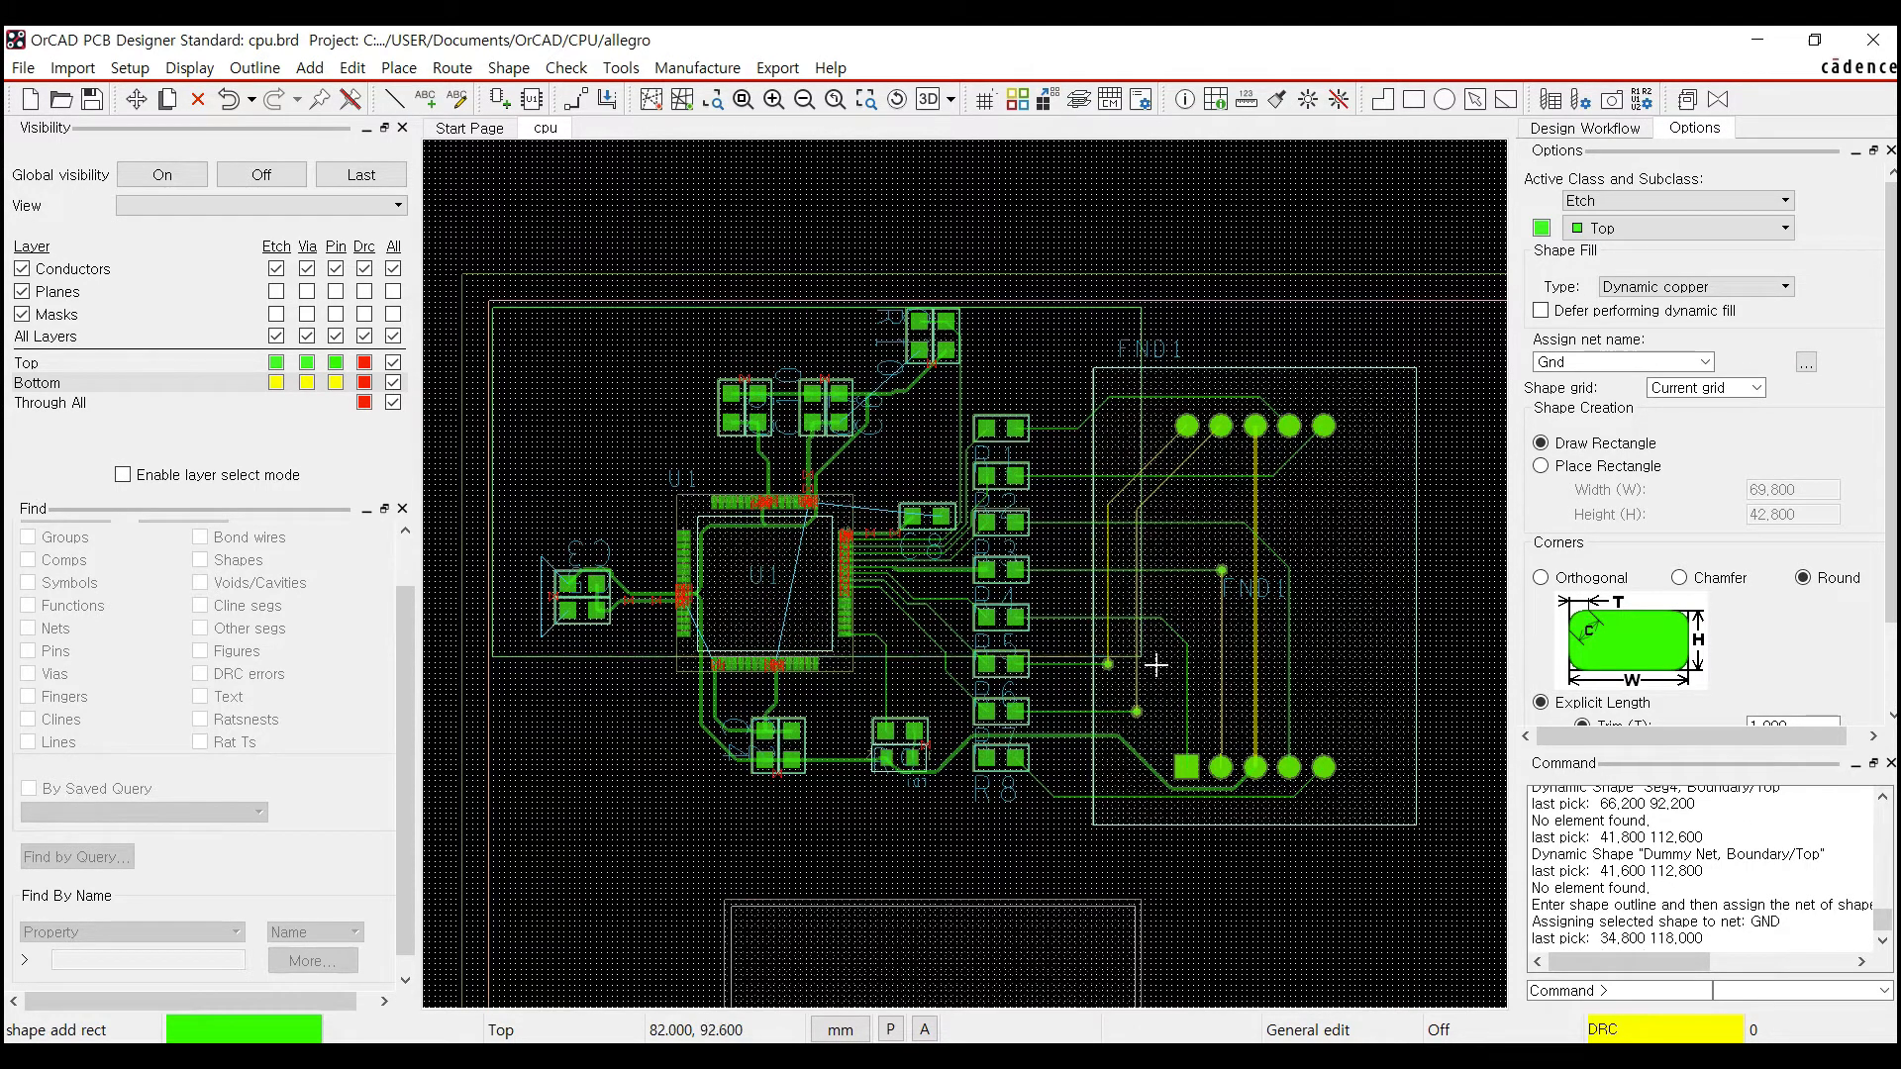
pyautogui.click(1465, 863)
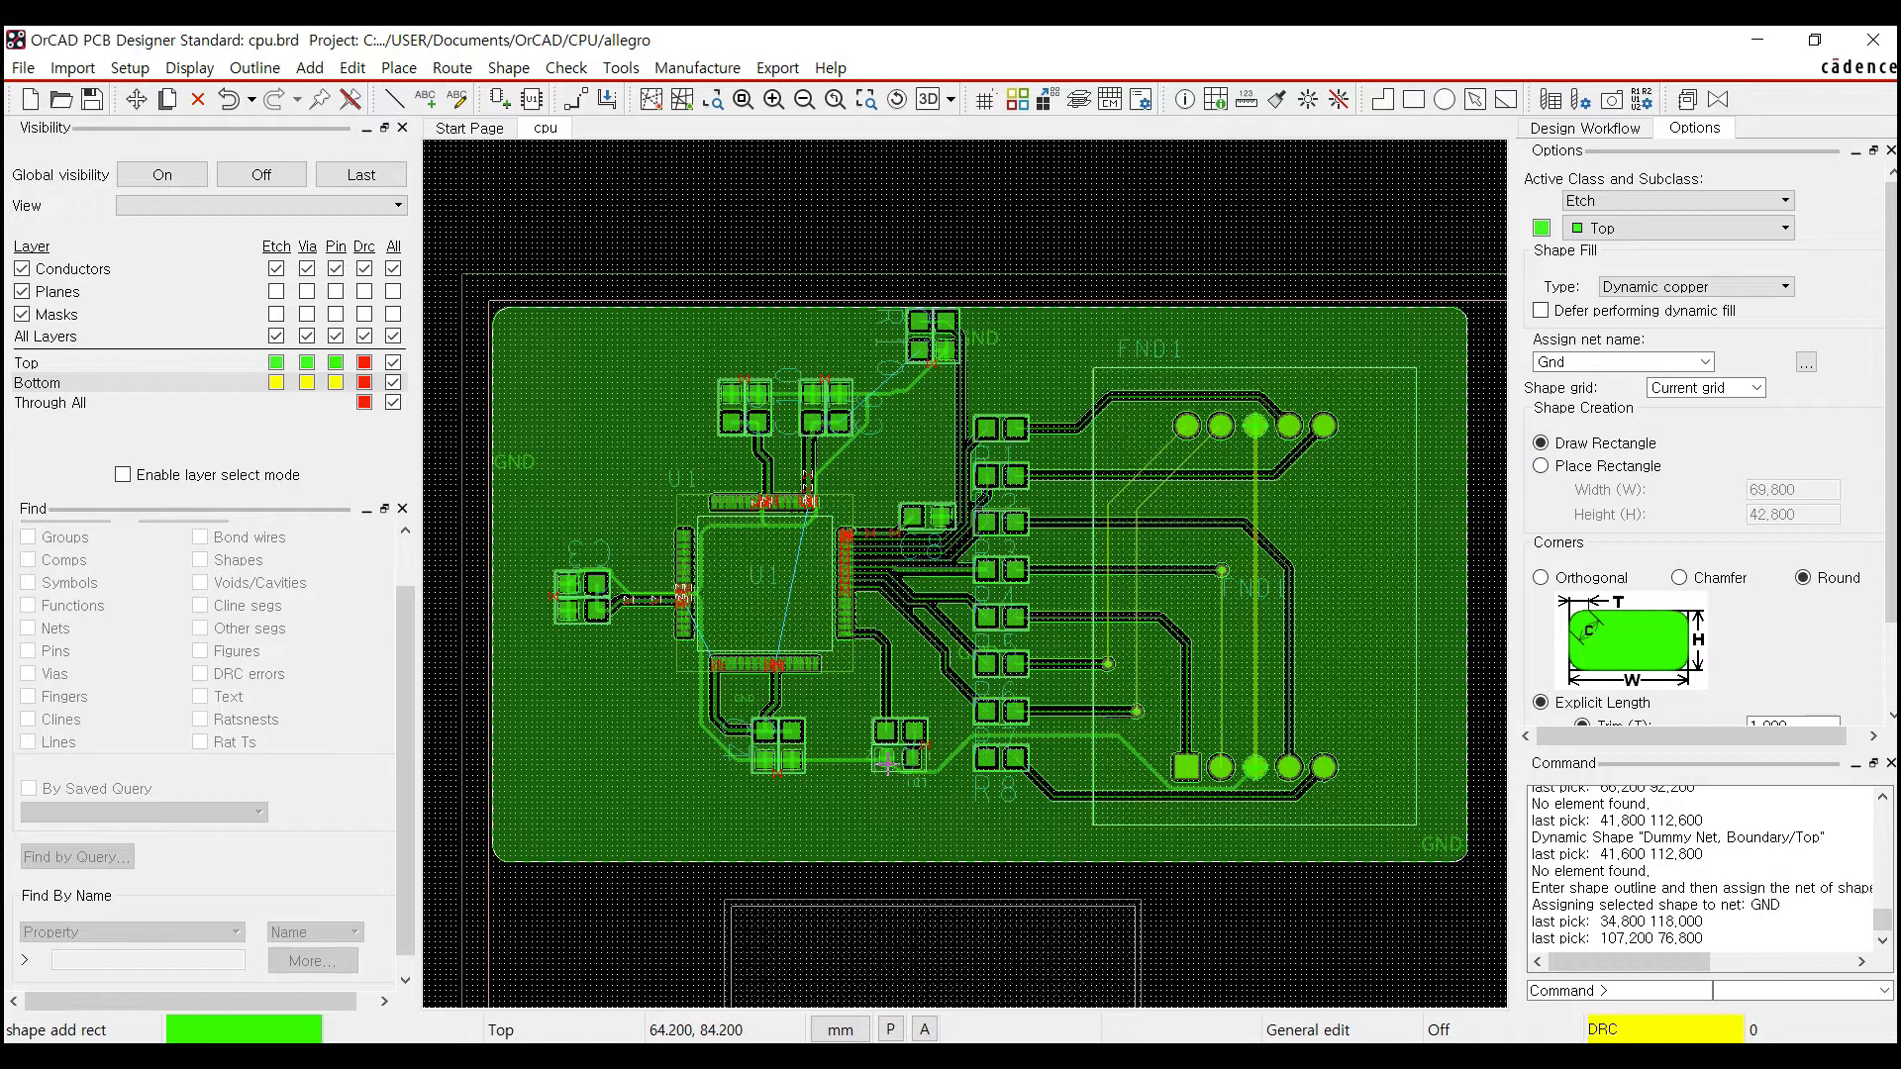
# Look at the copper around LD1's pads, then view the shape settings in the Design Parameter Editor and close it
pyautogui.scroll(4, 887, 764)
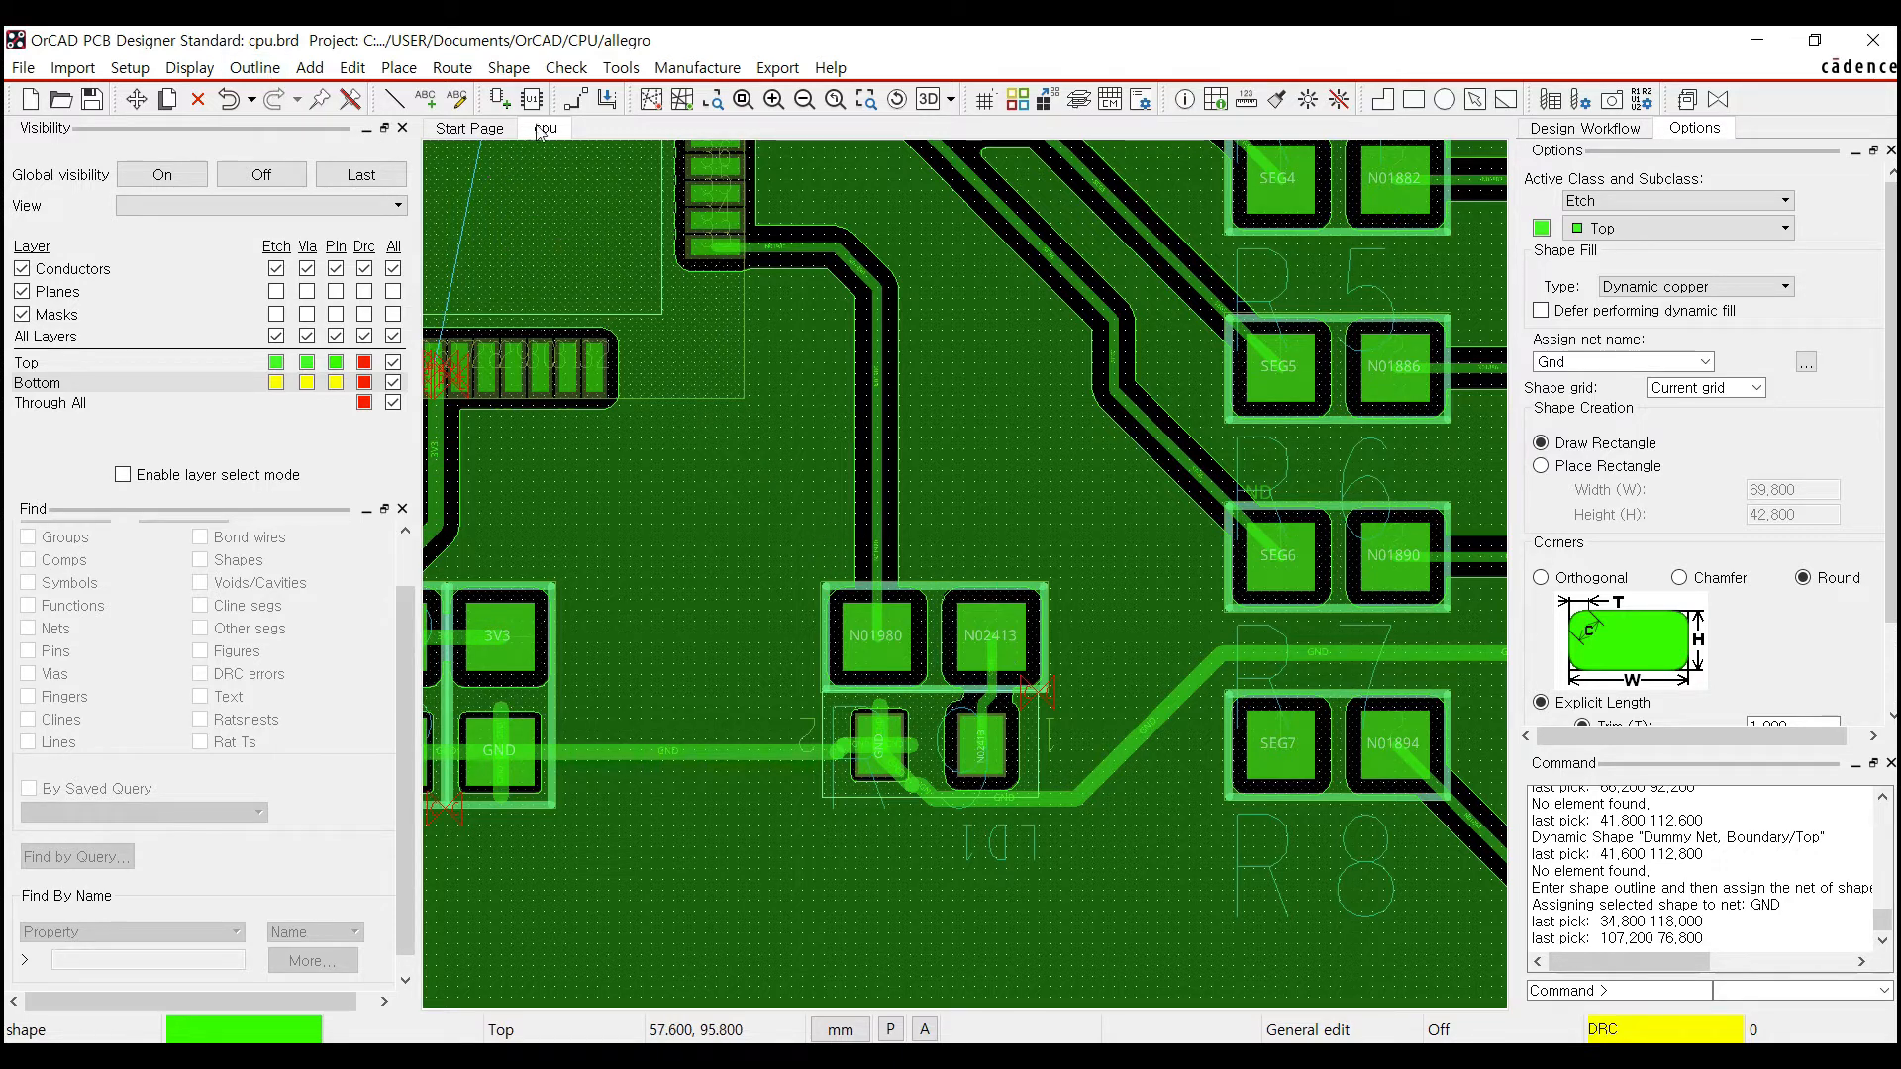
pyautogui.click(130, 68)
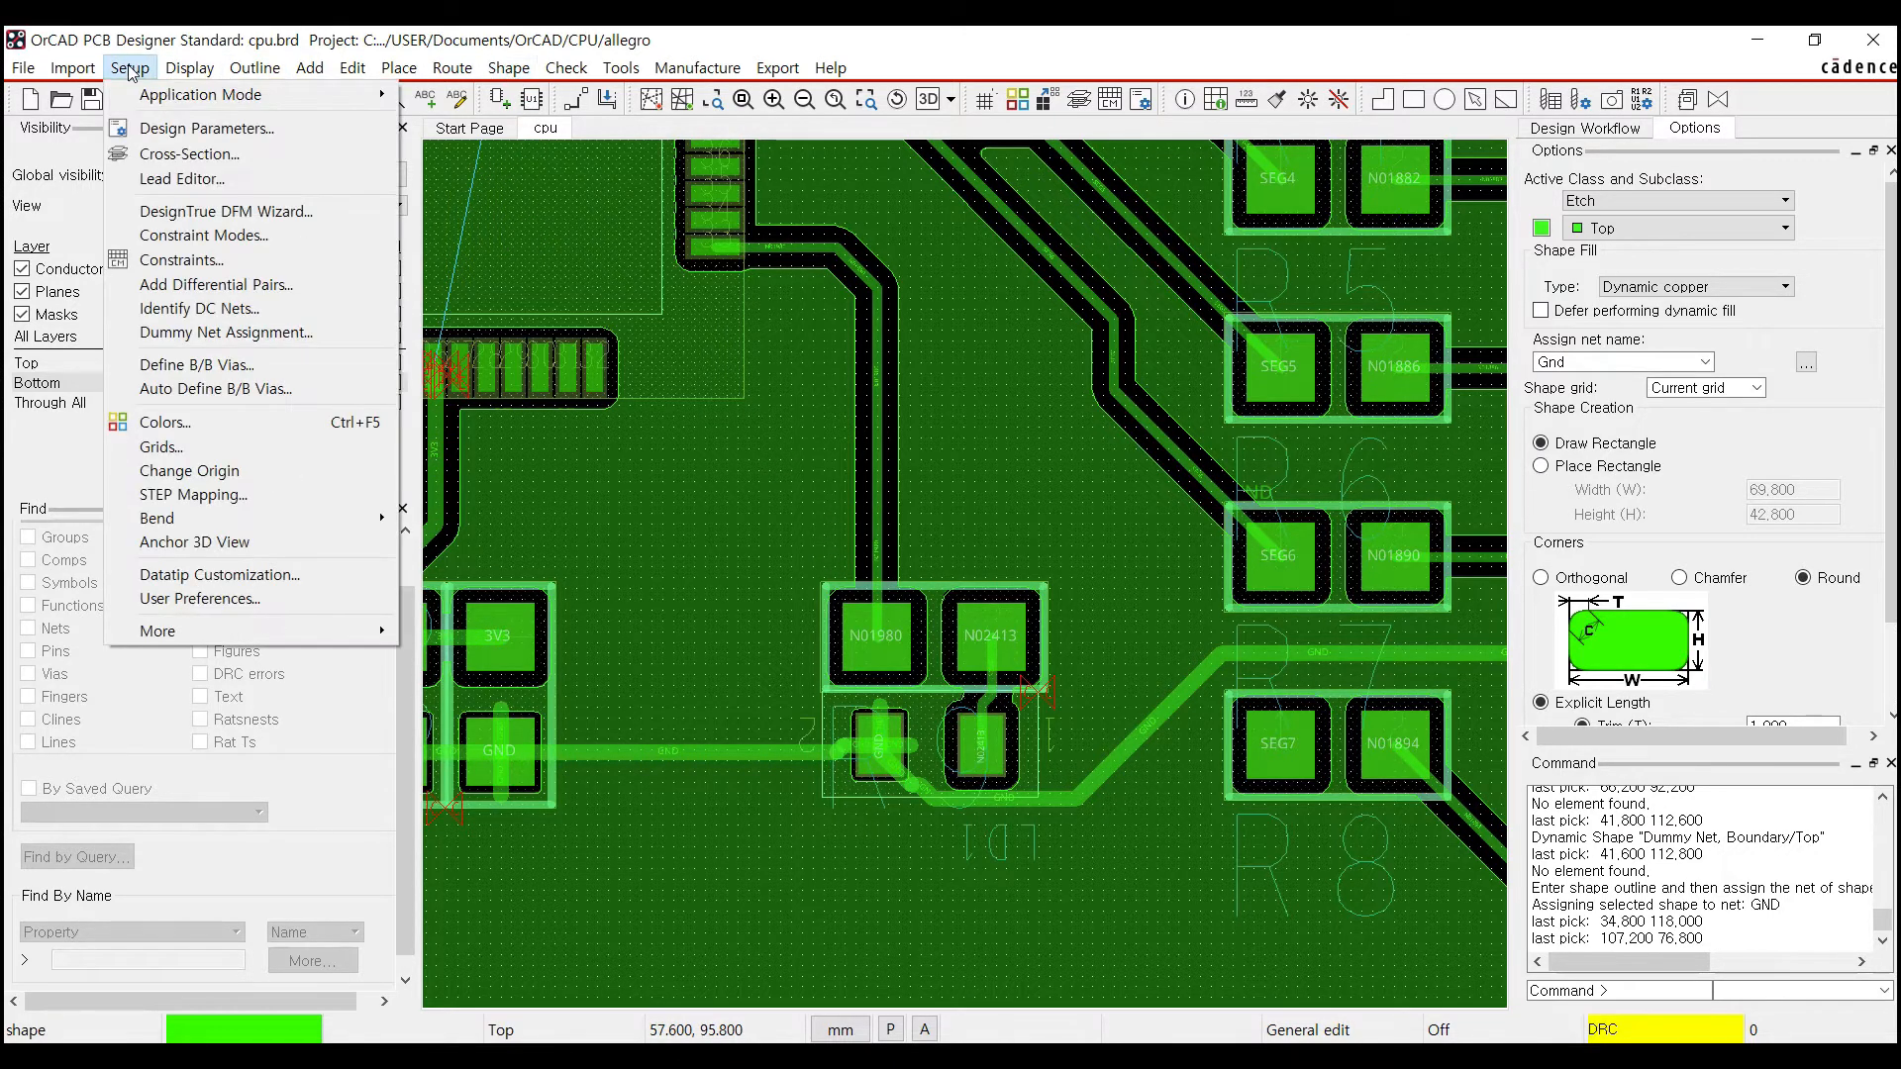
pyautogui.click(156, 128)
pyautogui.click(495, 84)
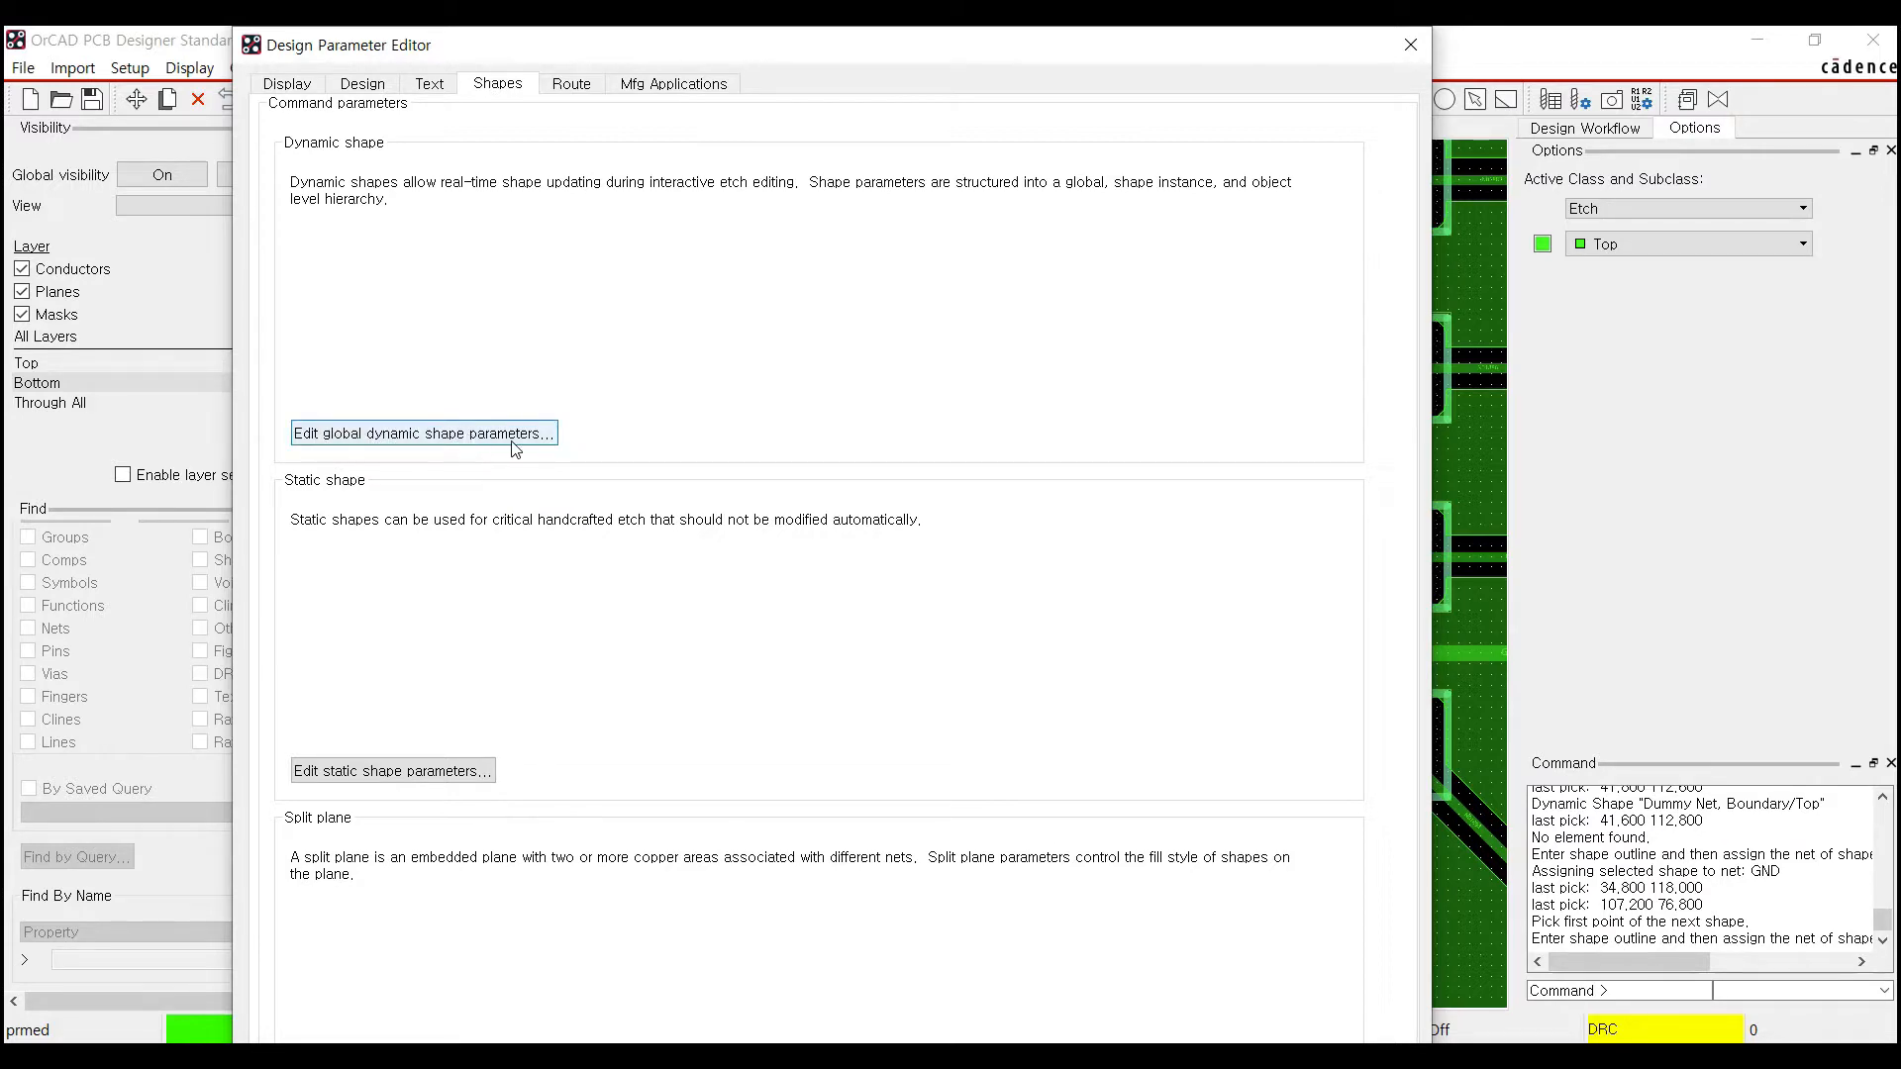
pyautogui.click(1407, 47)
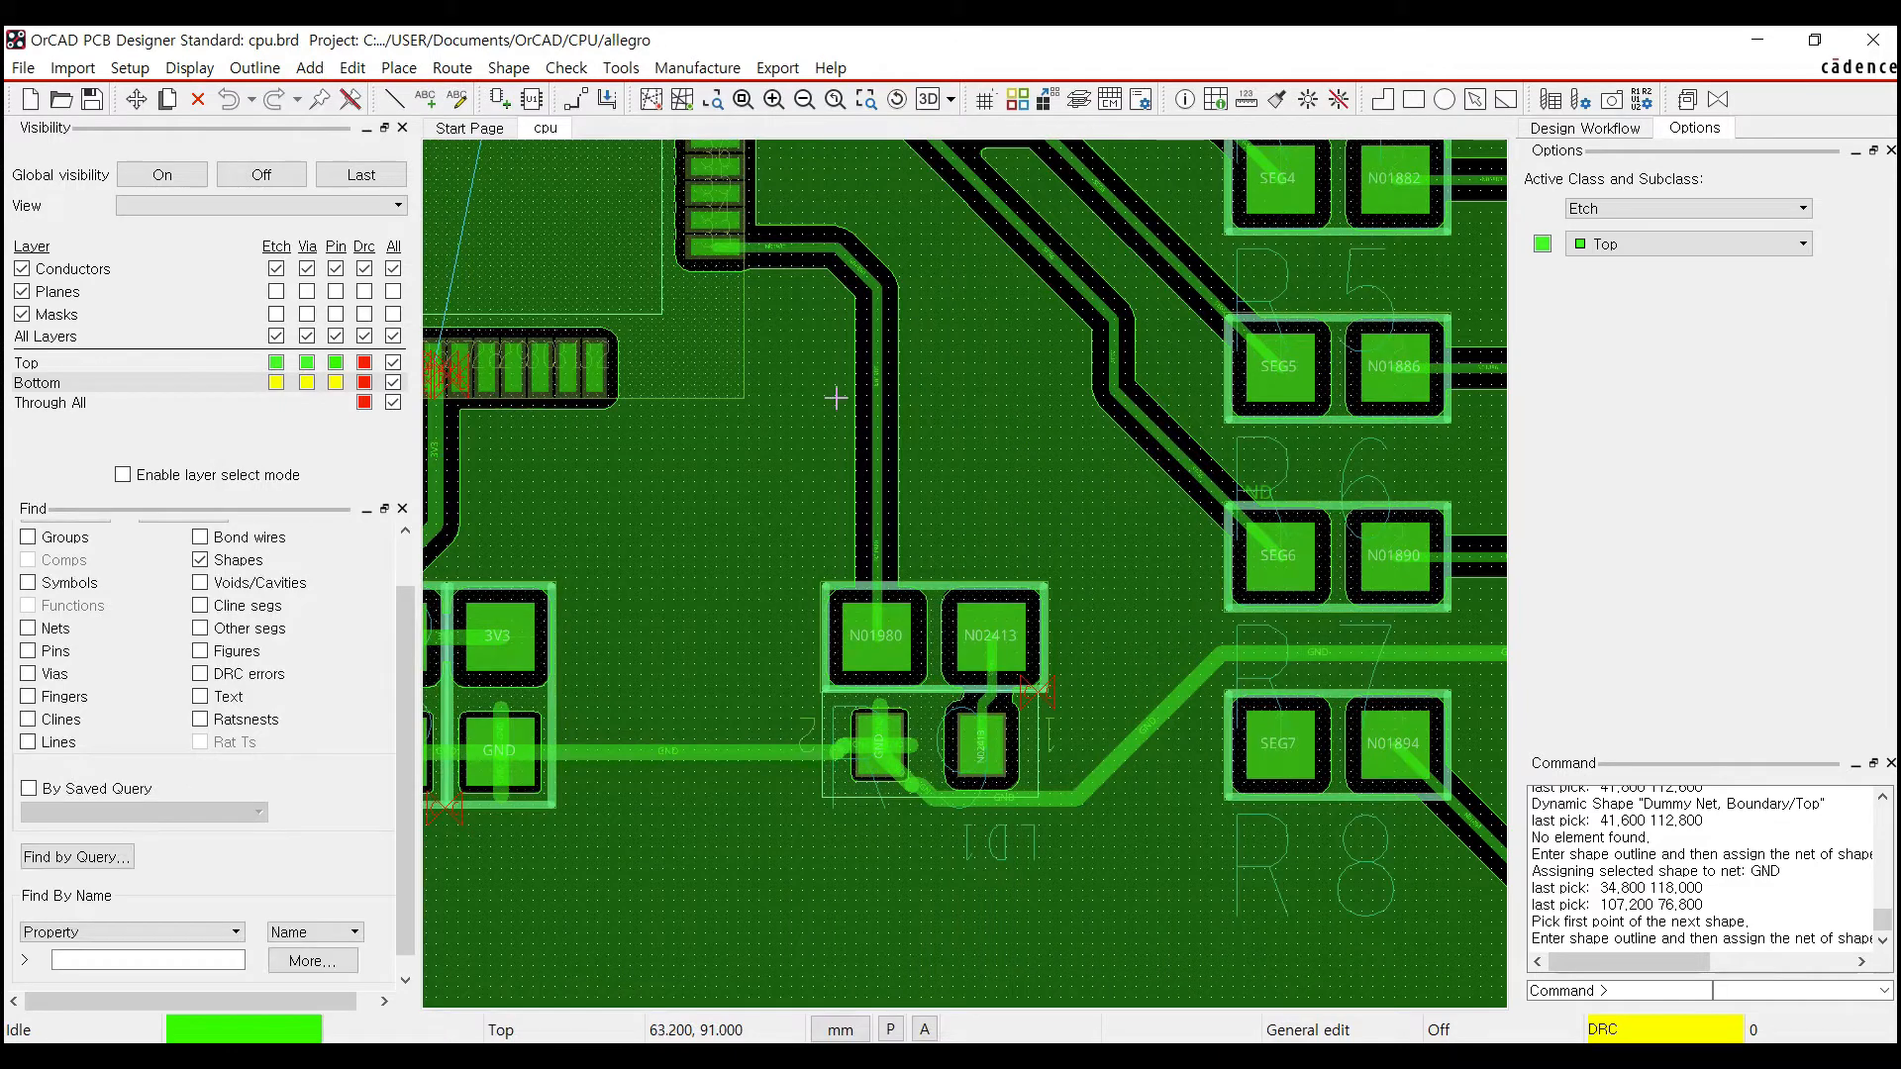
# Open the global dynamic shape parameters
pyautogui.click(524, 69)
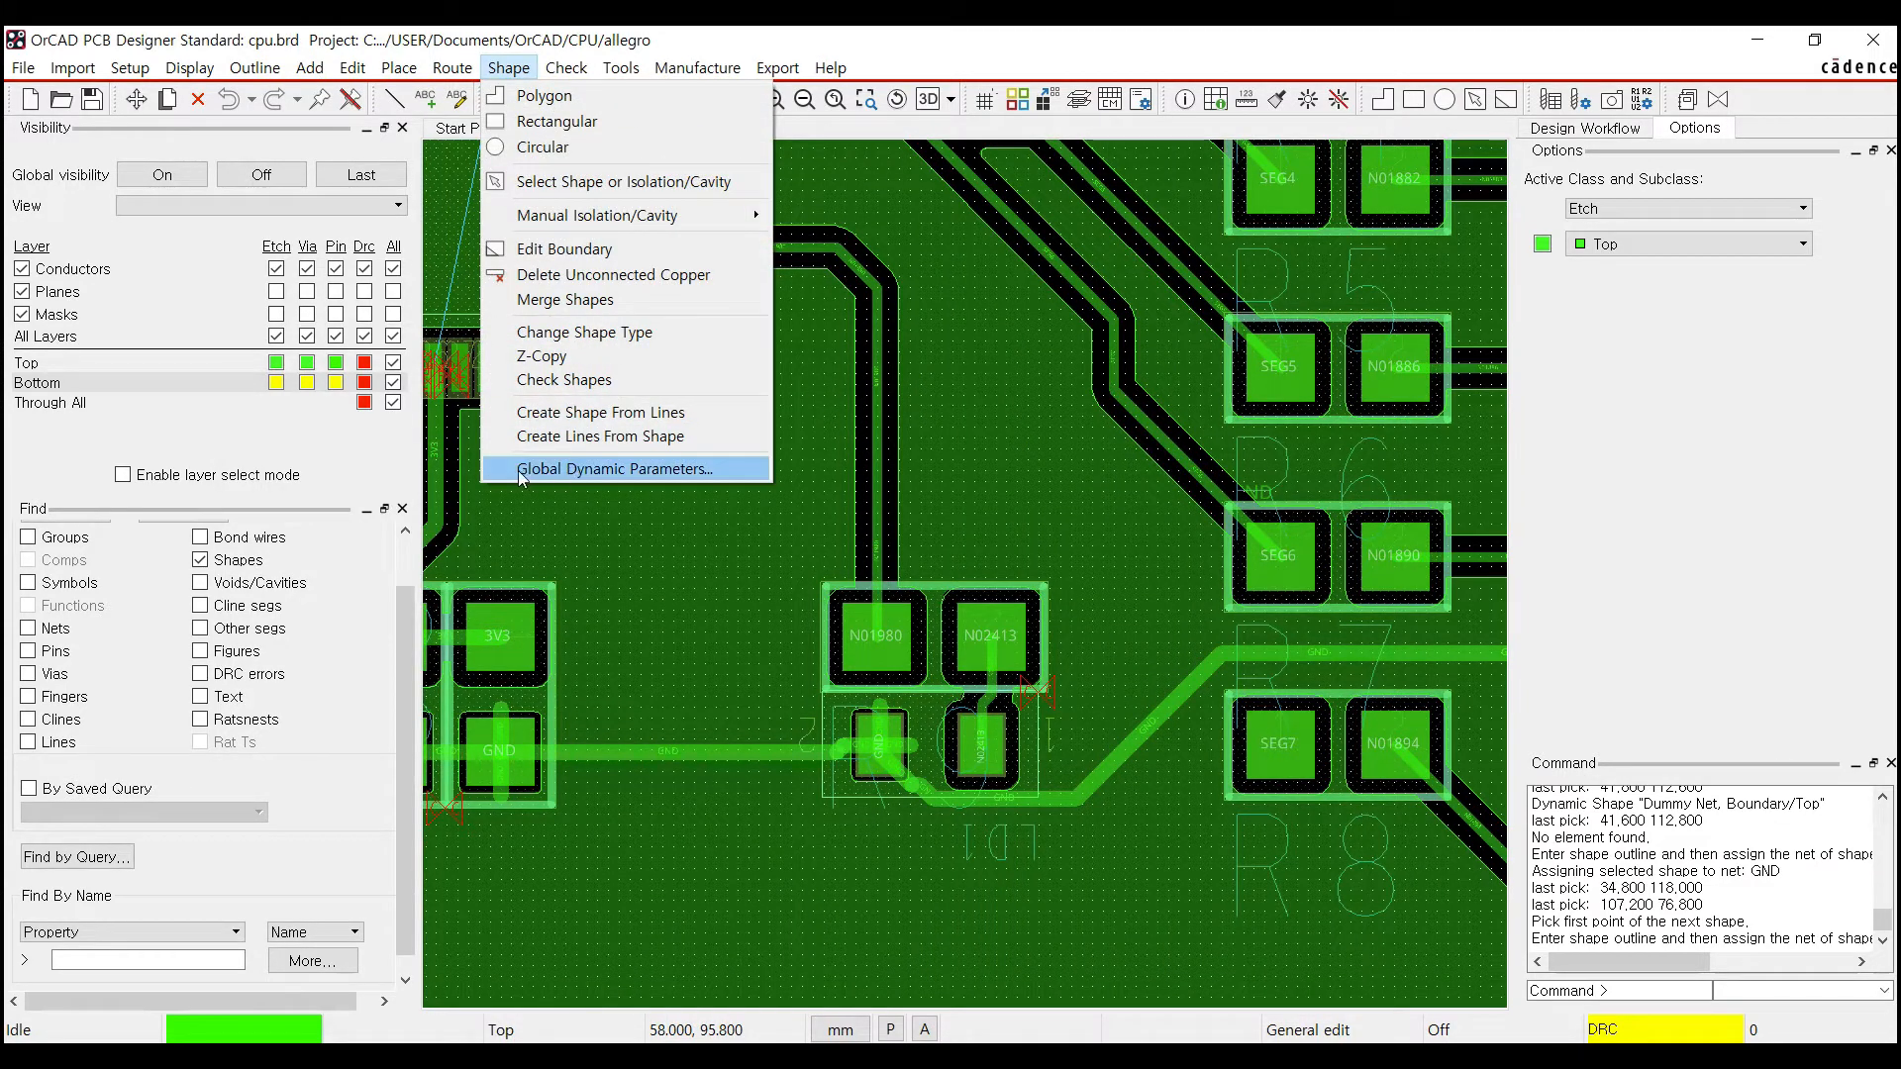